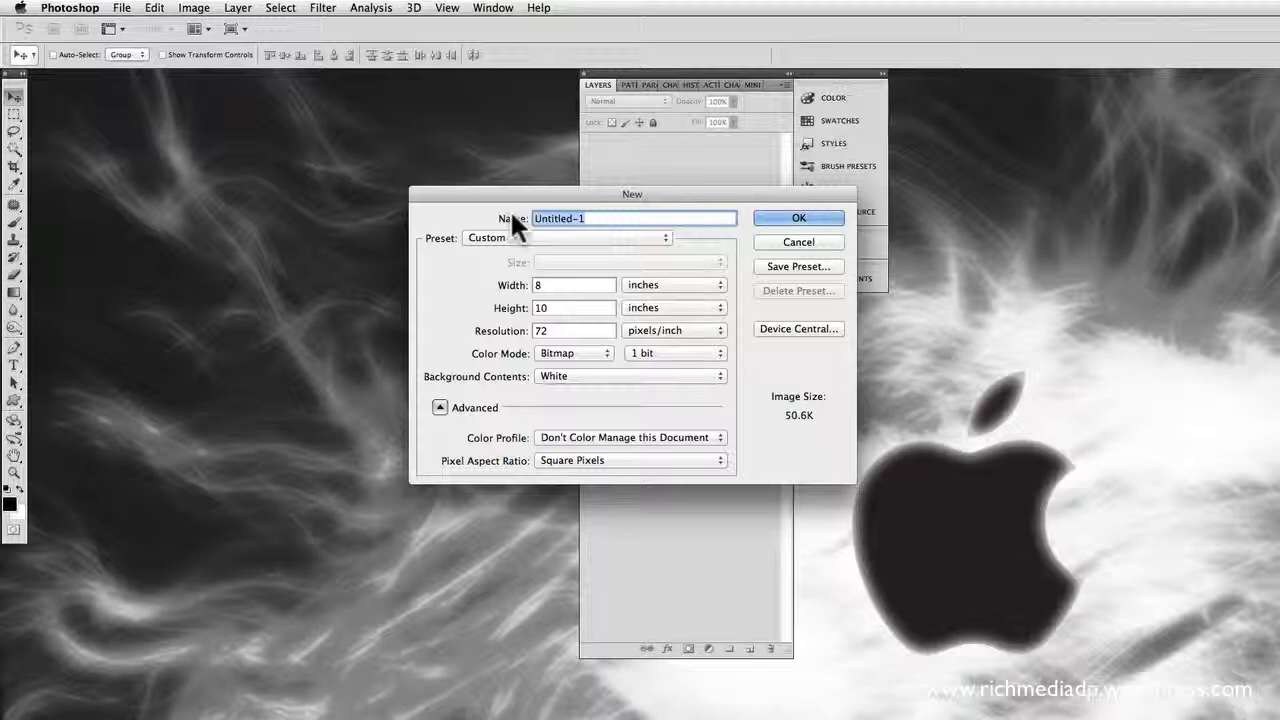
pyautogui.click(571, 349)
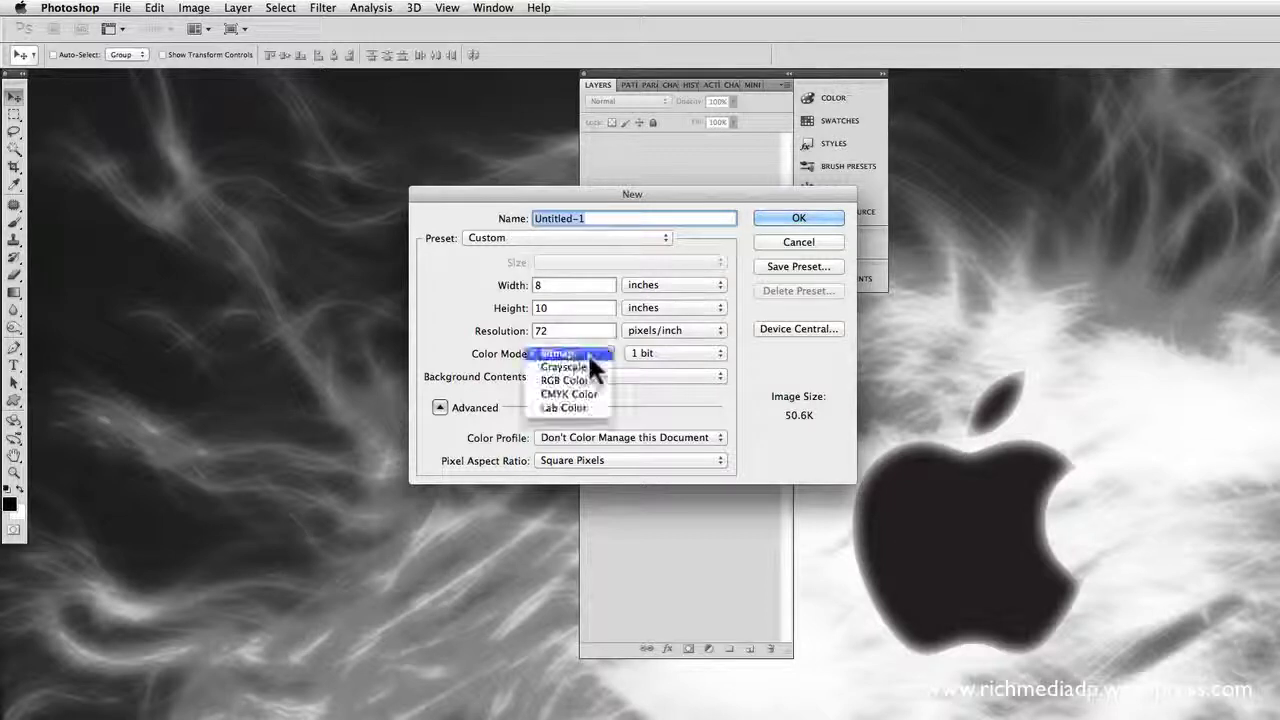
pyautogui.click(767, 389)
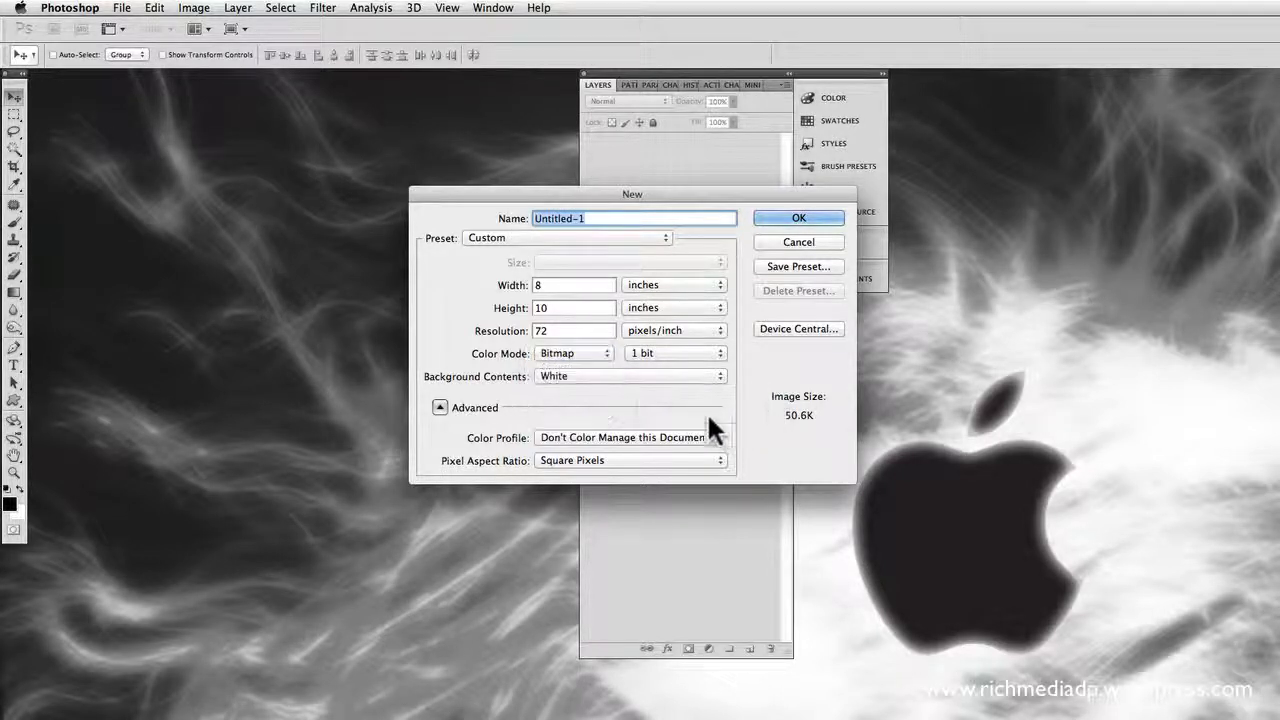
pyautogui.click(588, 350)
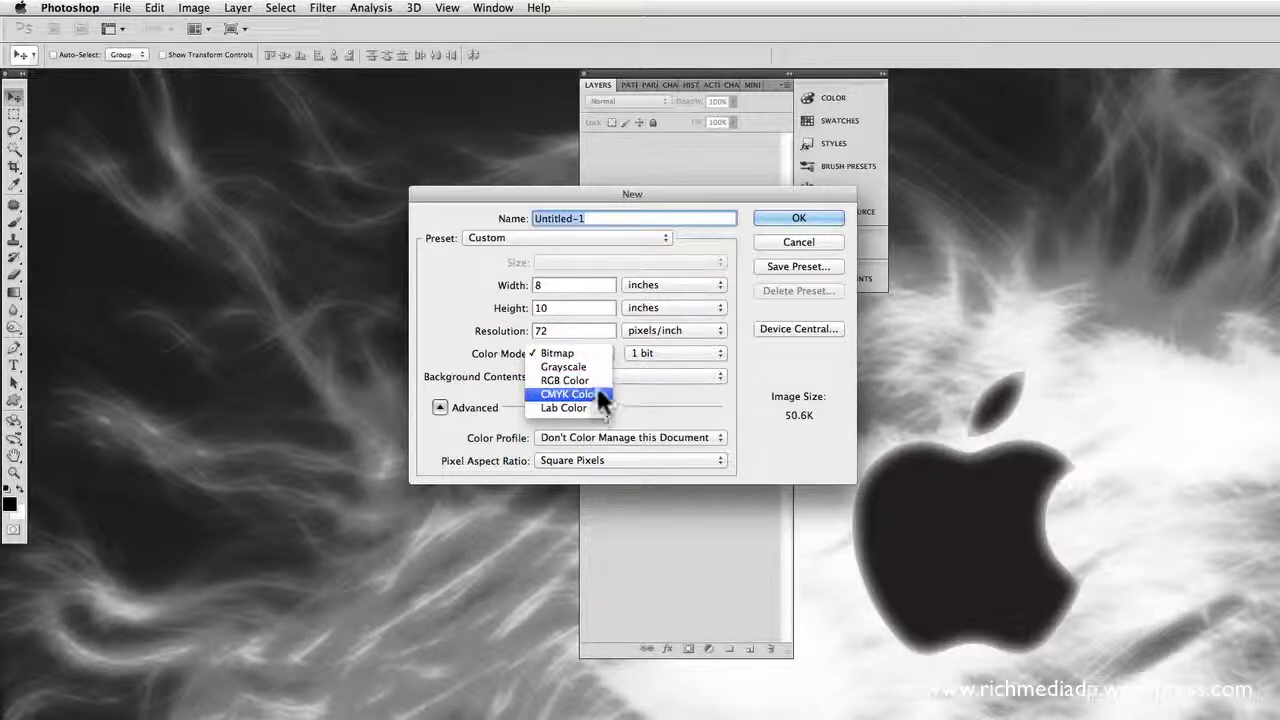
pyautogui.click(598, 379)
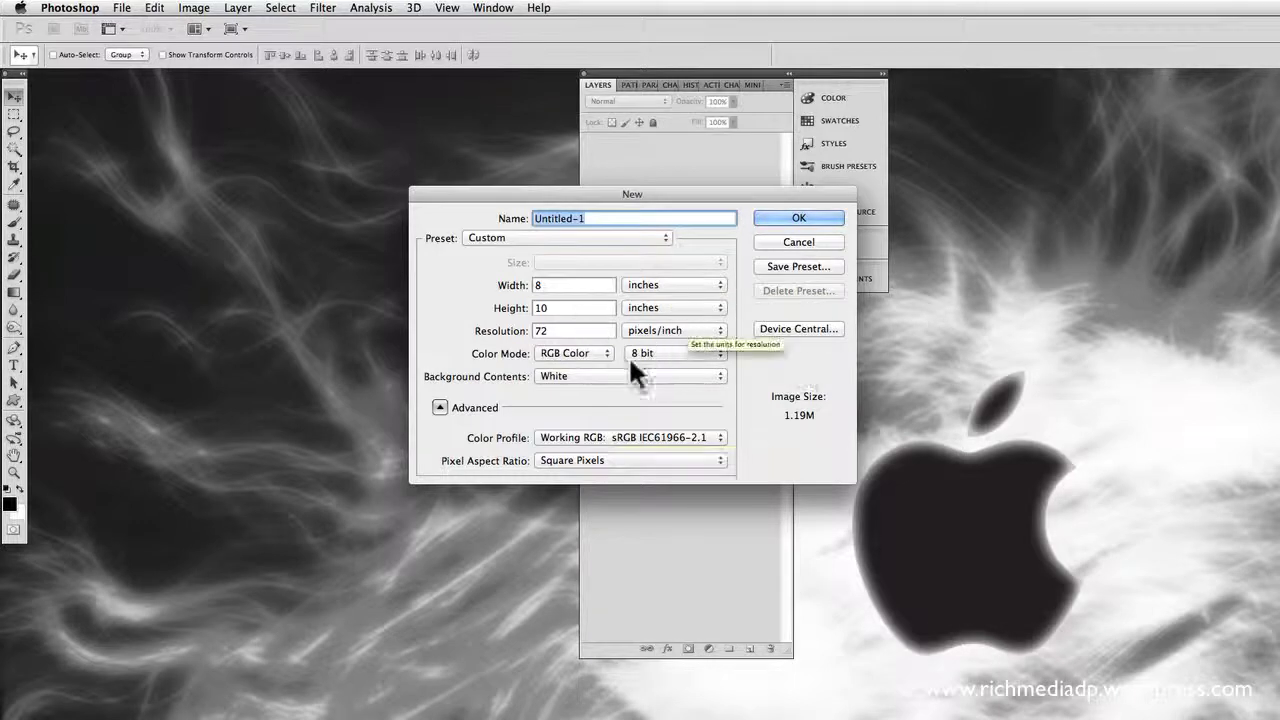
pyautogui.click(589, 350)
pyautogui.click(596, 326)
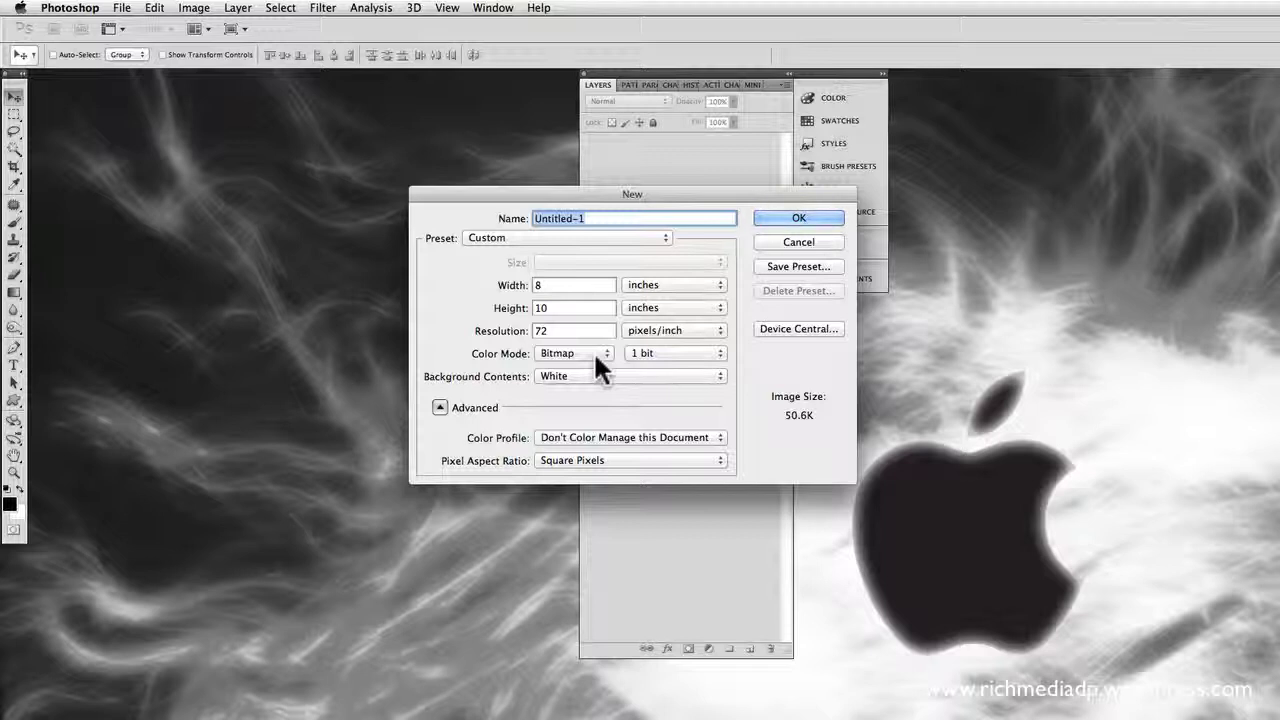
# Create the new document in RGB Color mode with the name Halftone Screen Test and move its window clear of the tools
pyautogui.click(593, 351)
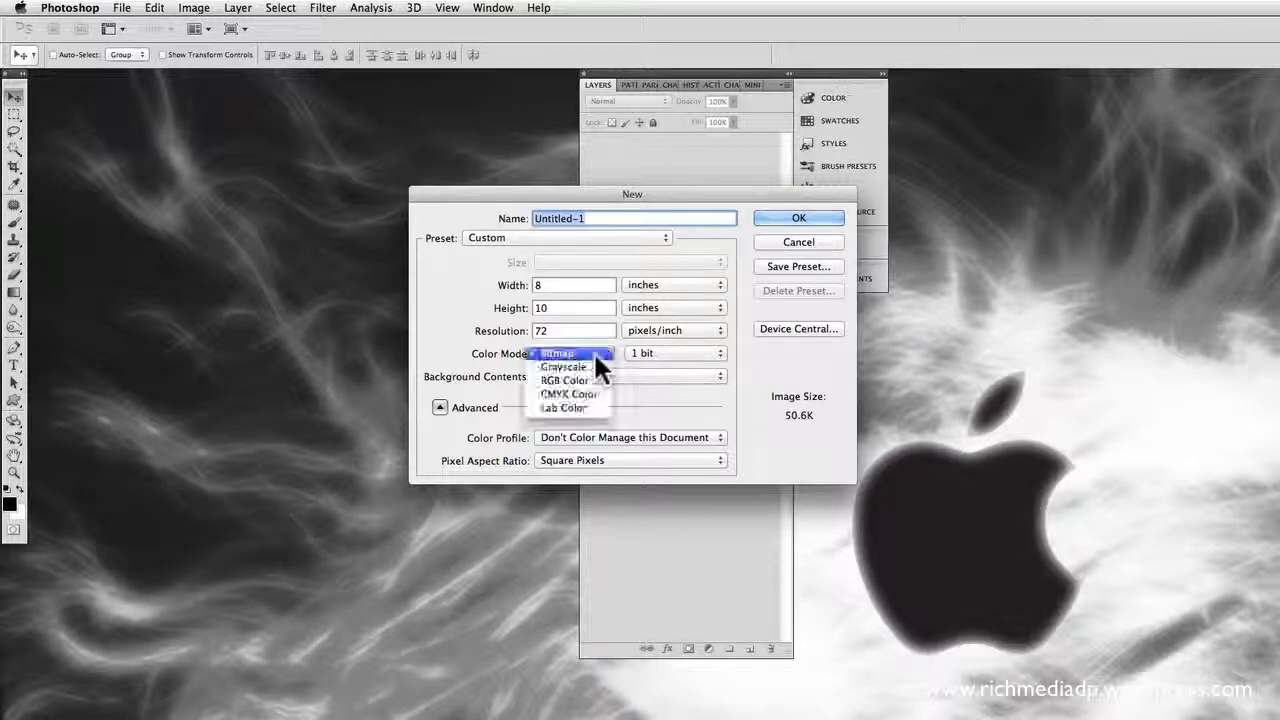
pyautogui.click(590, 380)
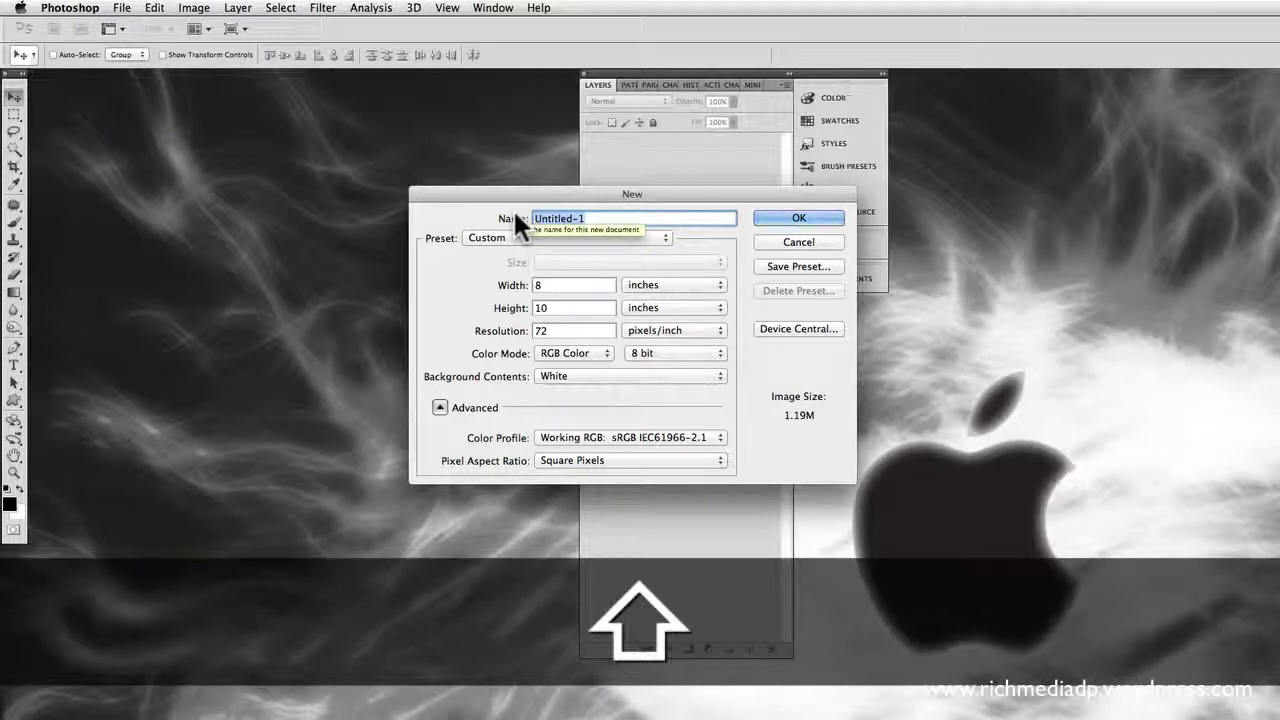
pyautogui.write('Halfto')
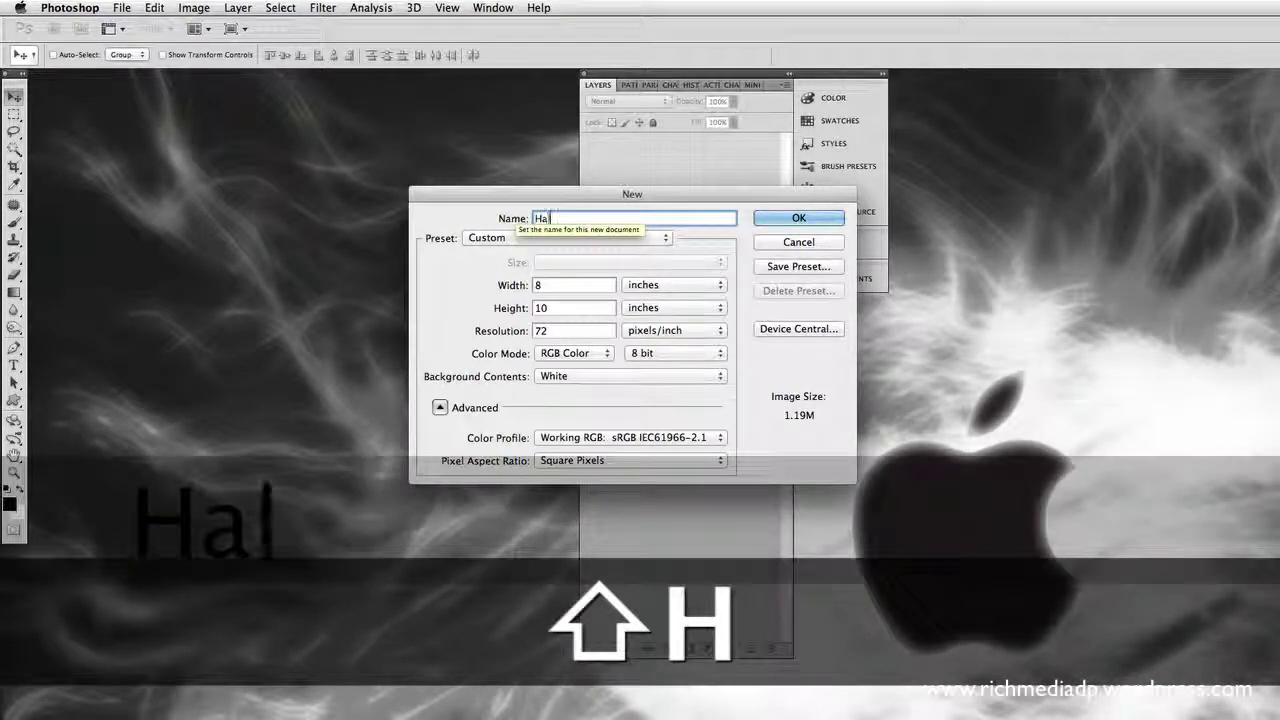
pyautogui.write('ne ')
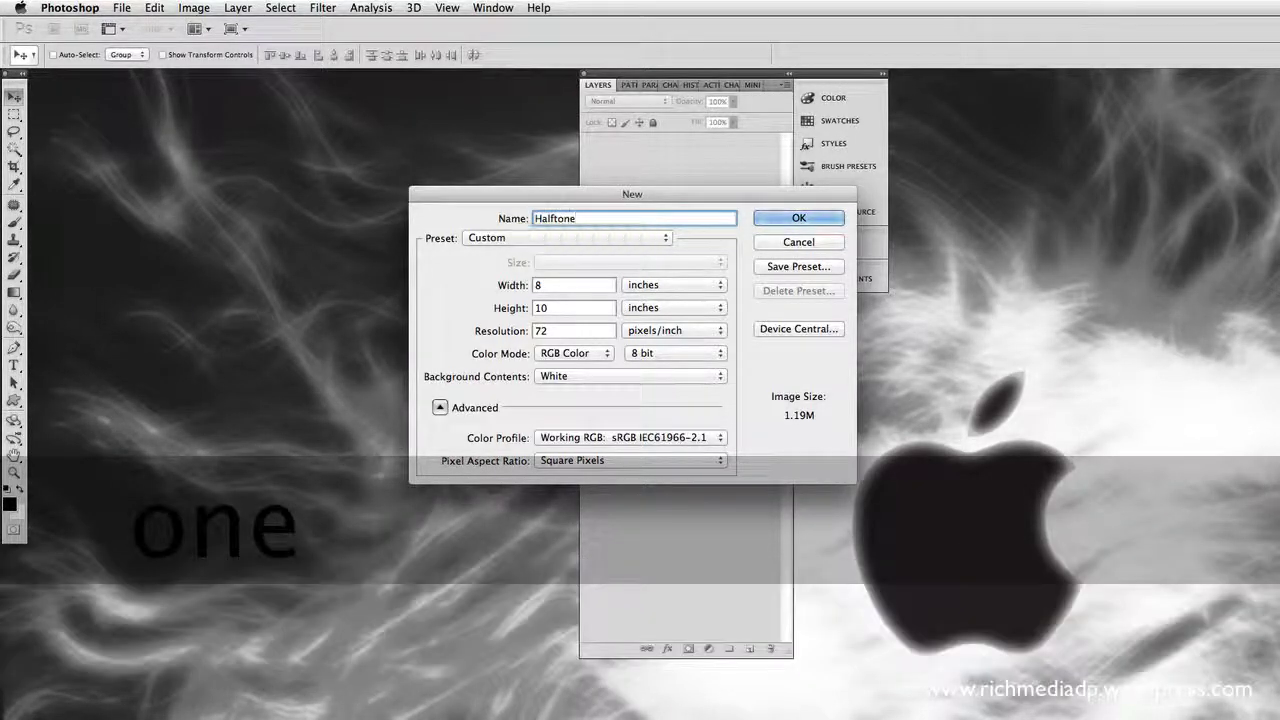
pyautogui.write('Screen')
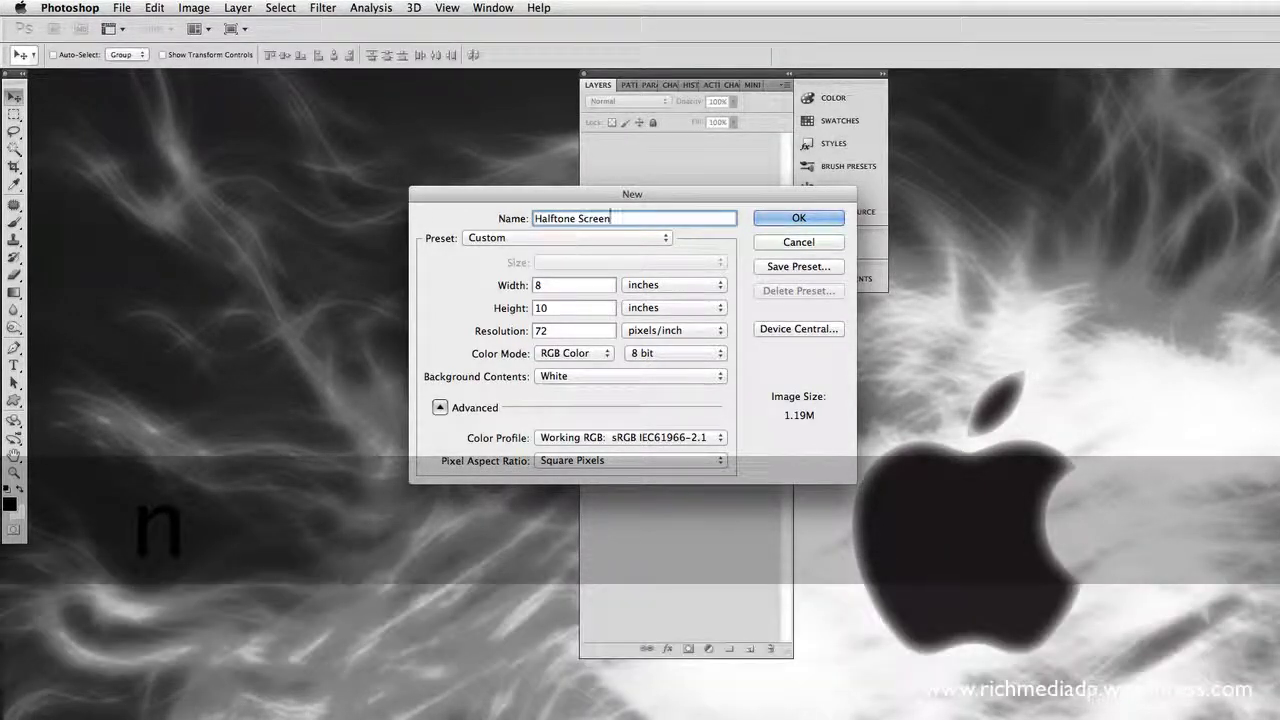
pyautogui.press('shift')
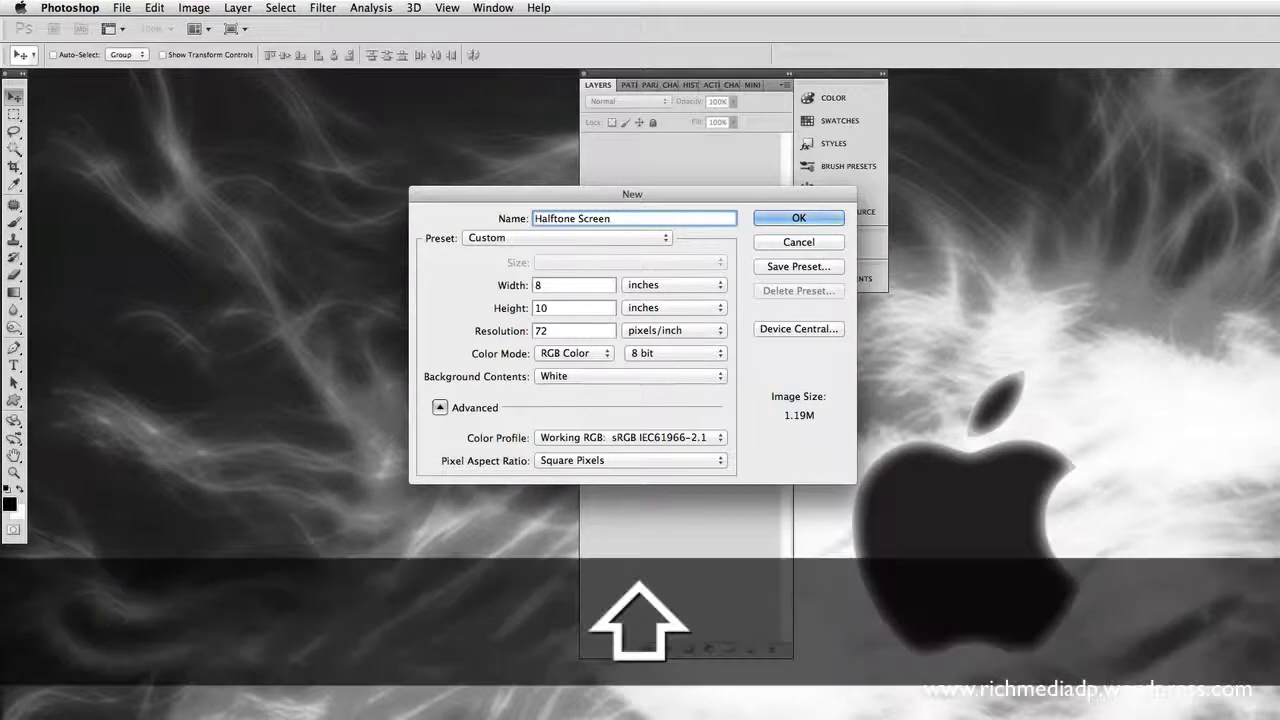
pyautogui.write('Test')
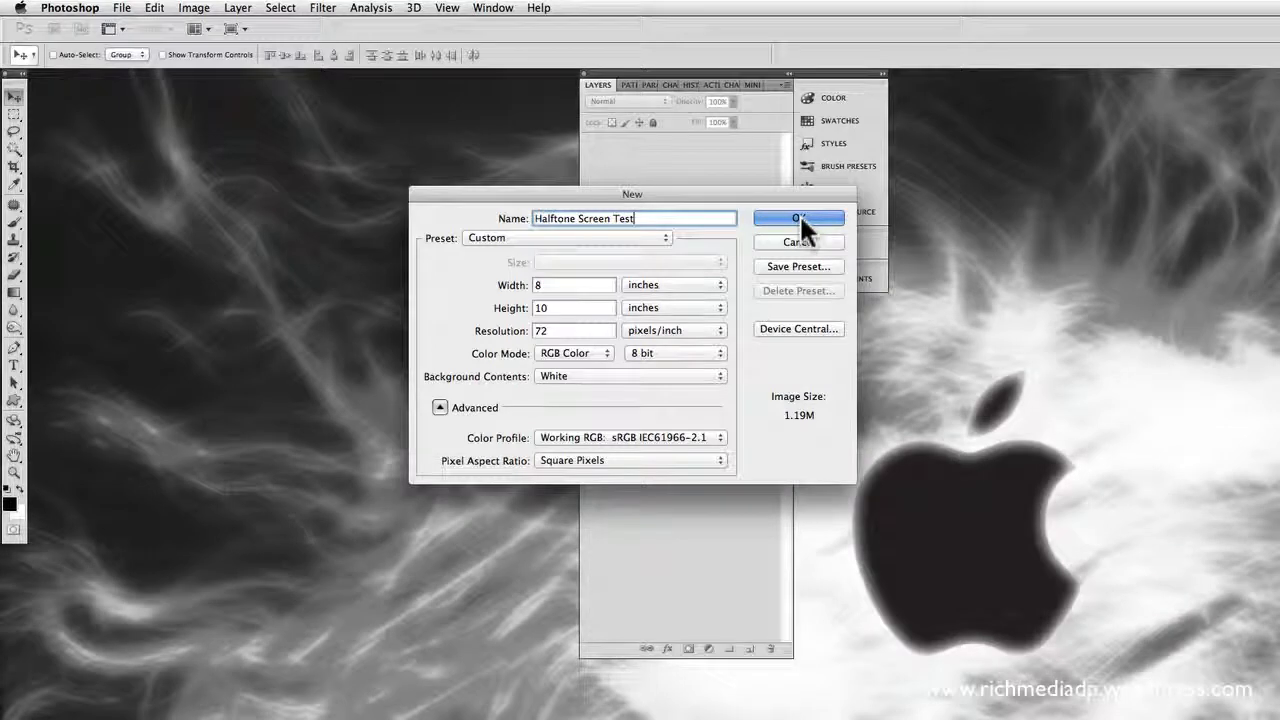
pyautogui.click(799, 215)
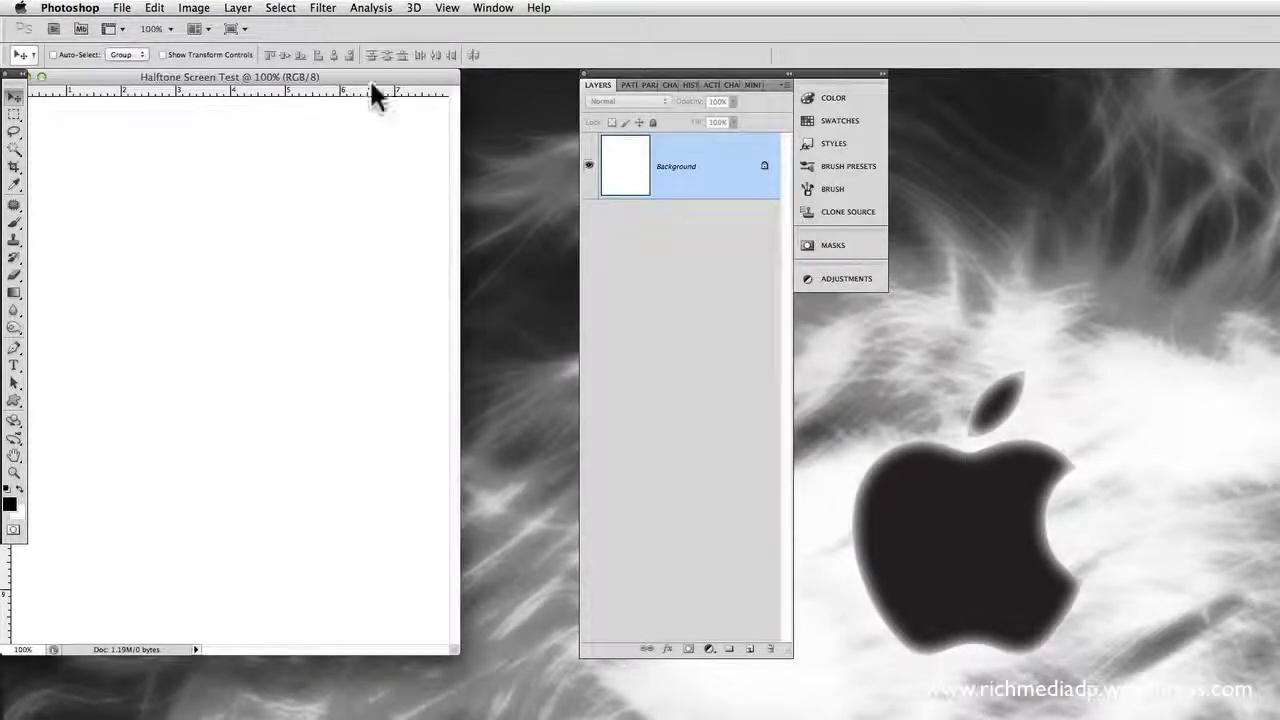
pyautogui.moveTo(377, 84); pyautogui.dragTo(437, 87)
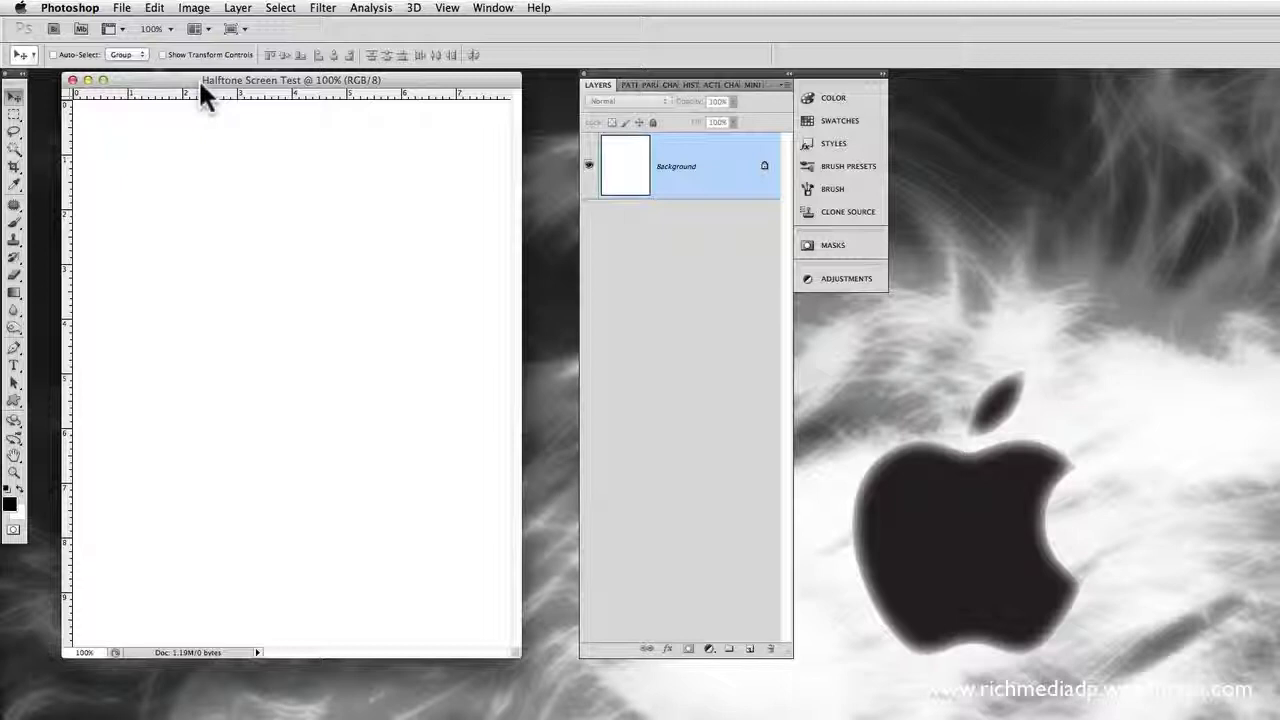
pyautogui.moveTo(200, 85); pyautogui.dragTo(203, 97)
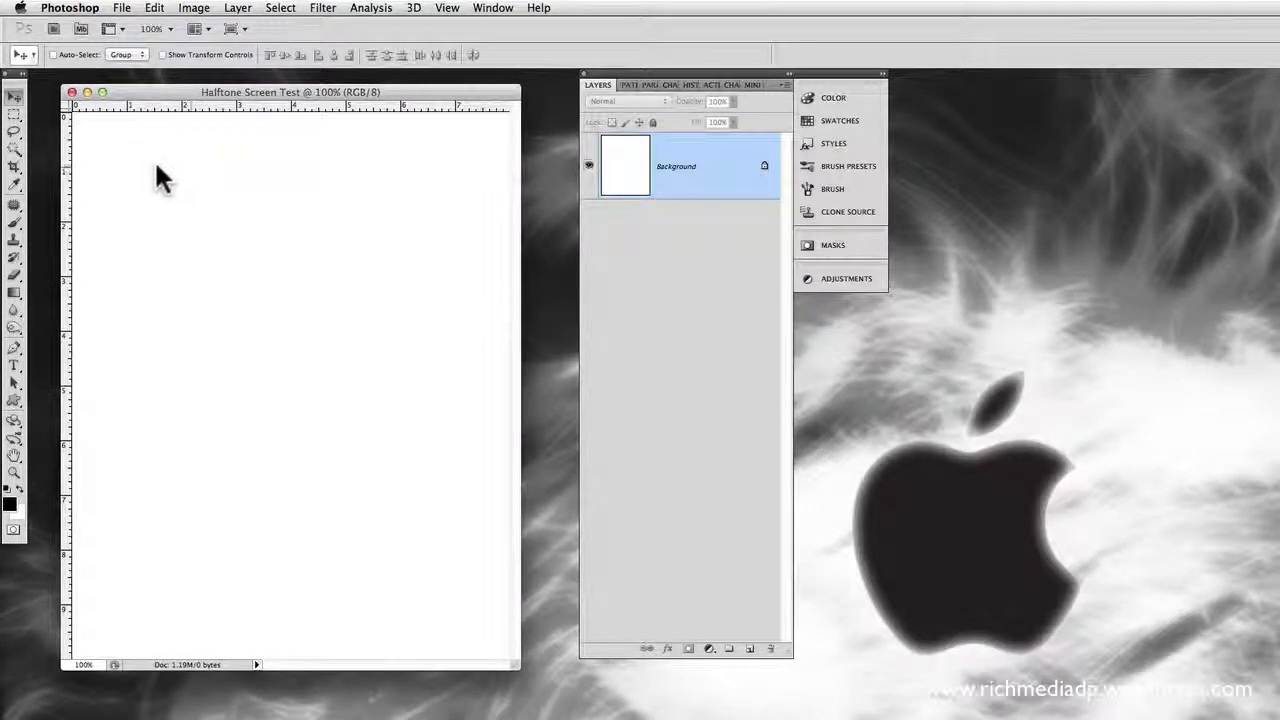
# Fill the page with a linear Foreground to Background gradient running from black at the bottom edge to white at the top edge
pyautogui.click(15, 291)
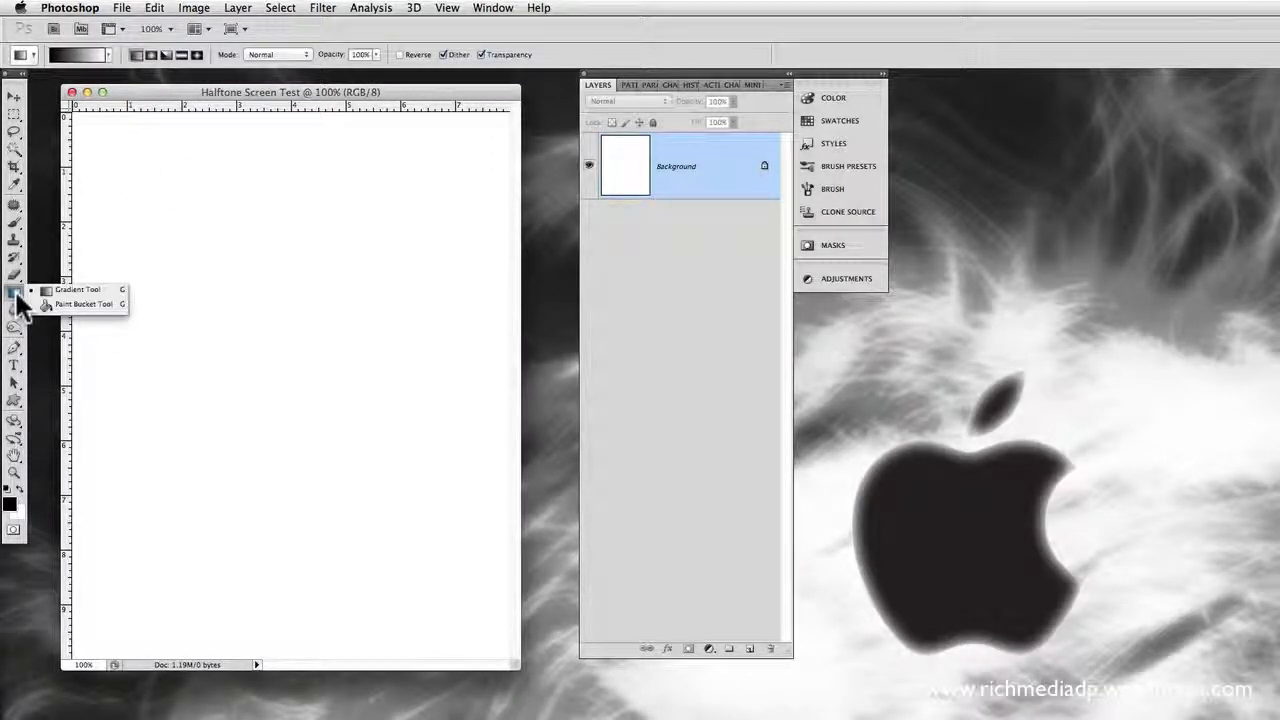
pyautogui.click(67, 286)
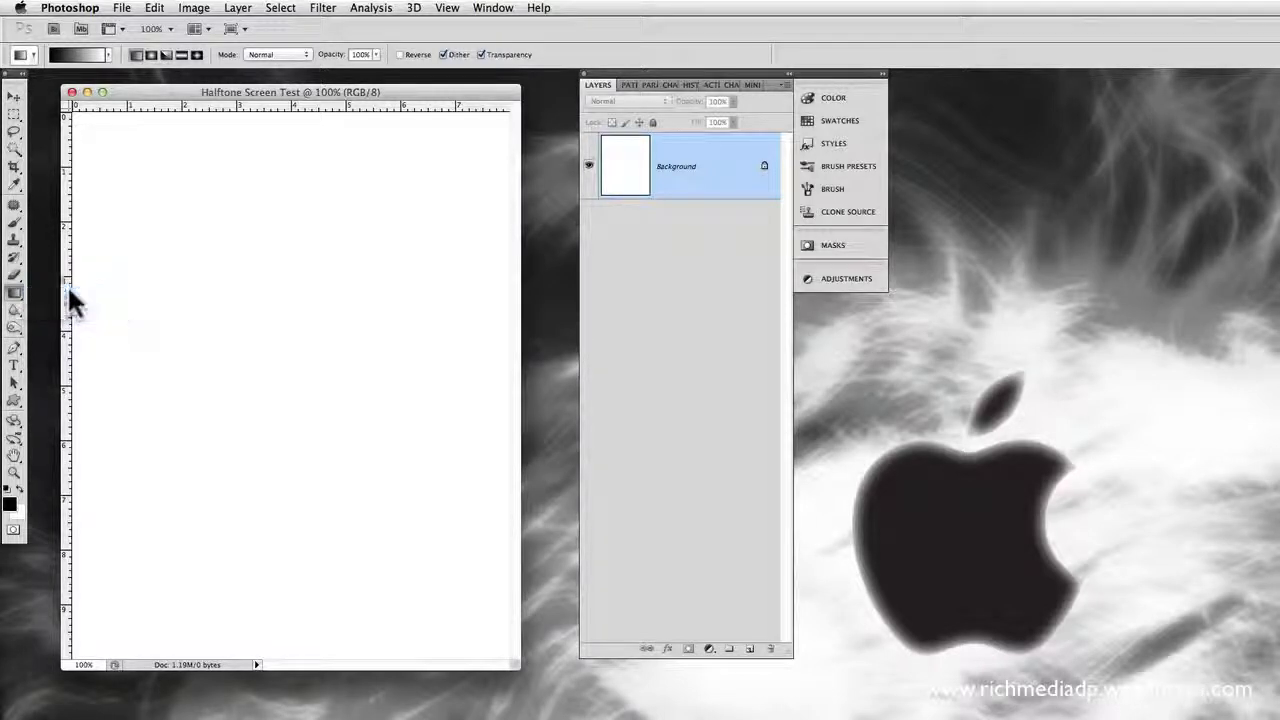
pyautogui.click(89, 51)
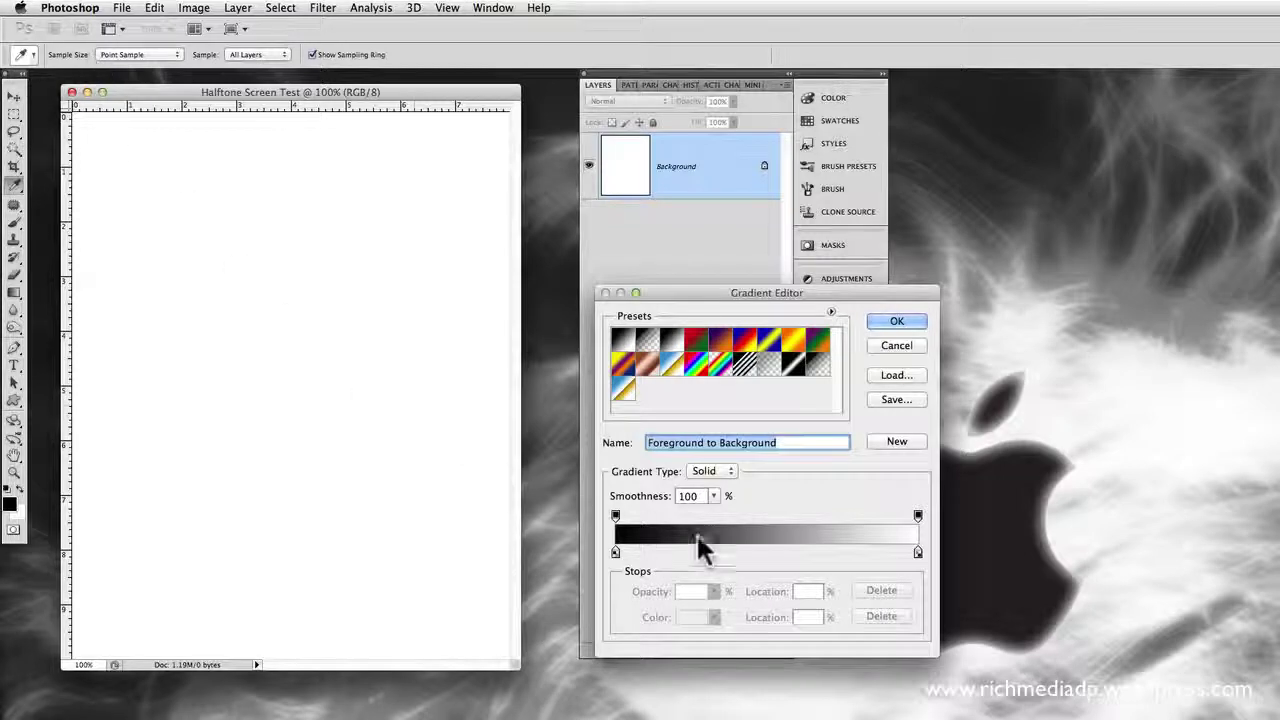
pyautogui.click(647, 345)
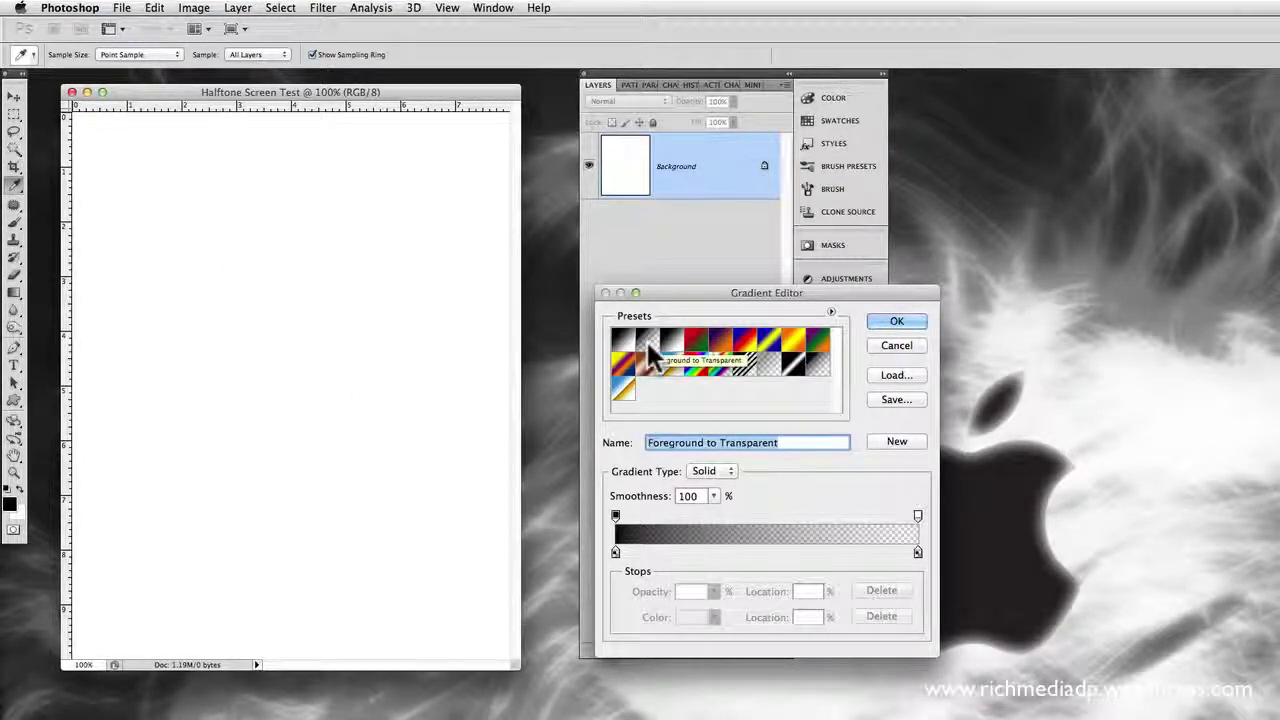
pyautogui.click(622, 341)
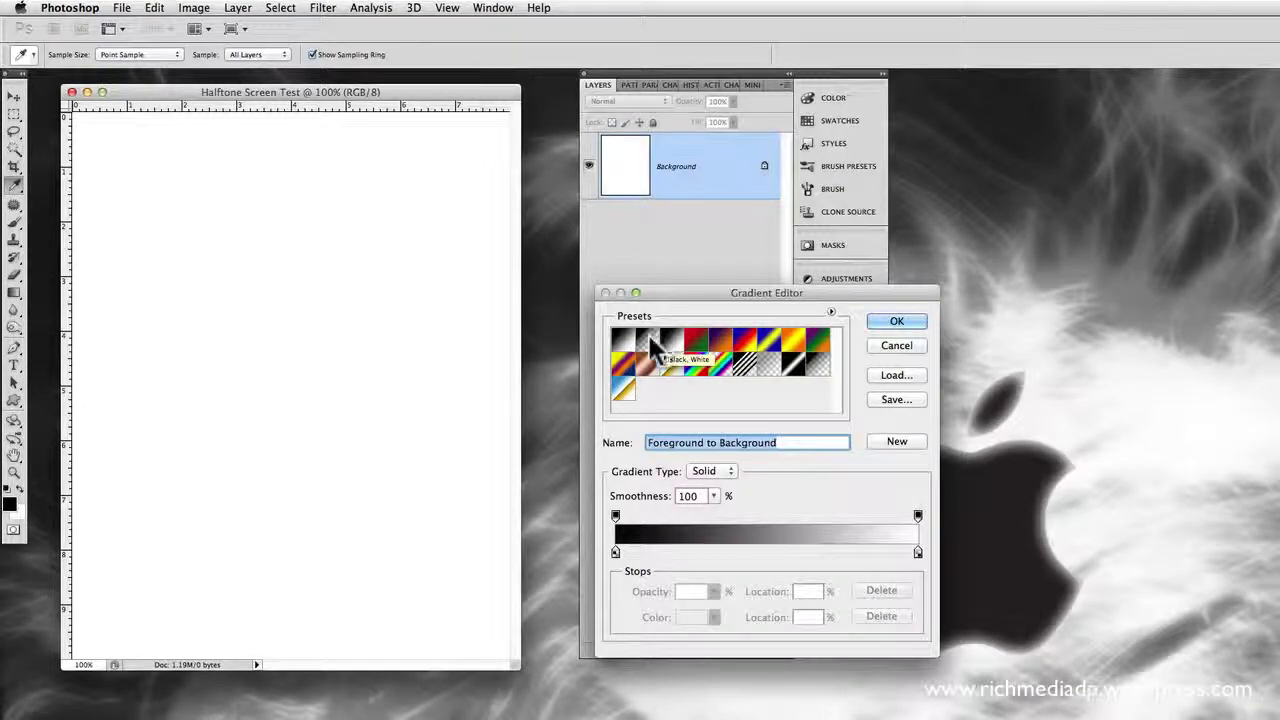
pyautogui.click(650, 344)
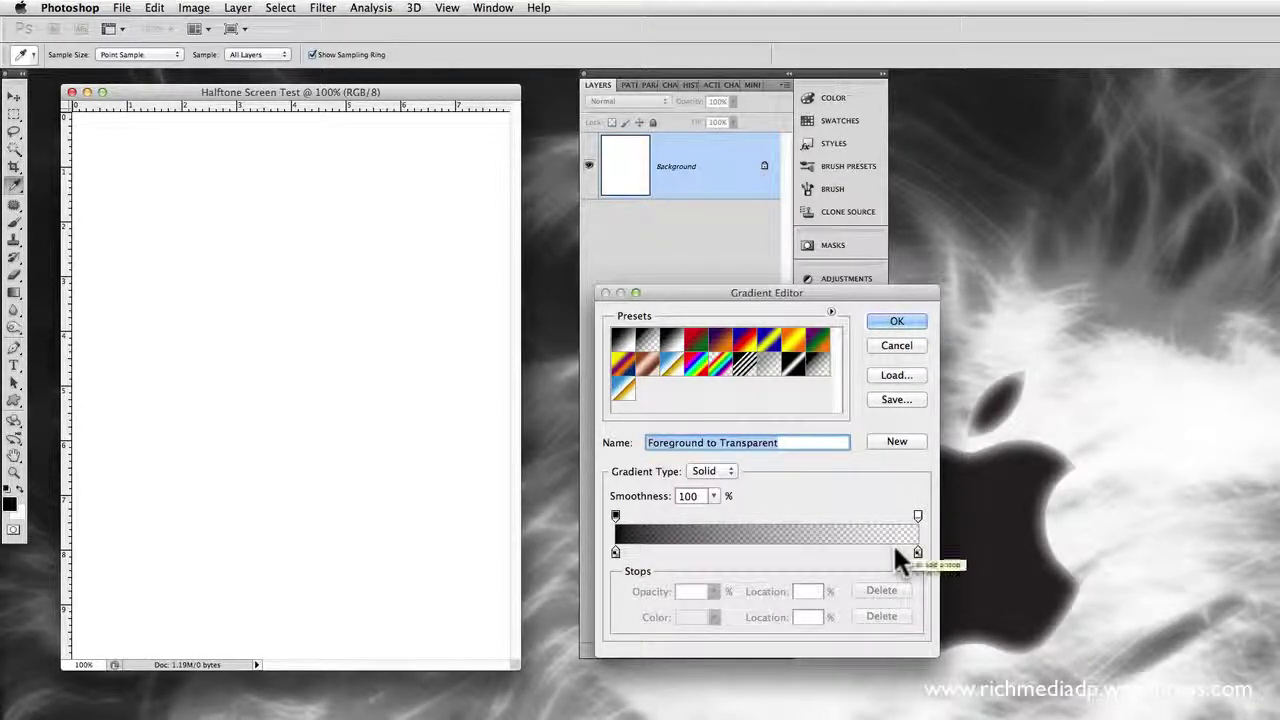
pyautogui.click(630, 342)
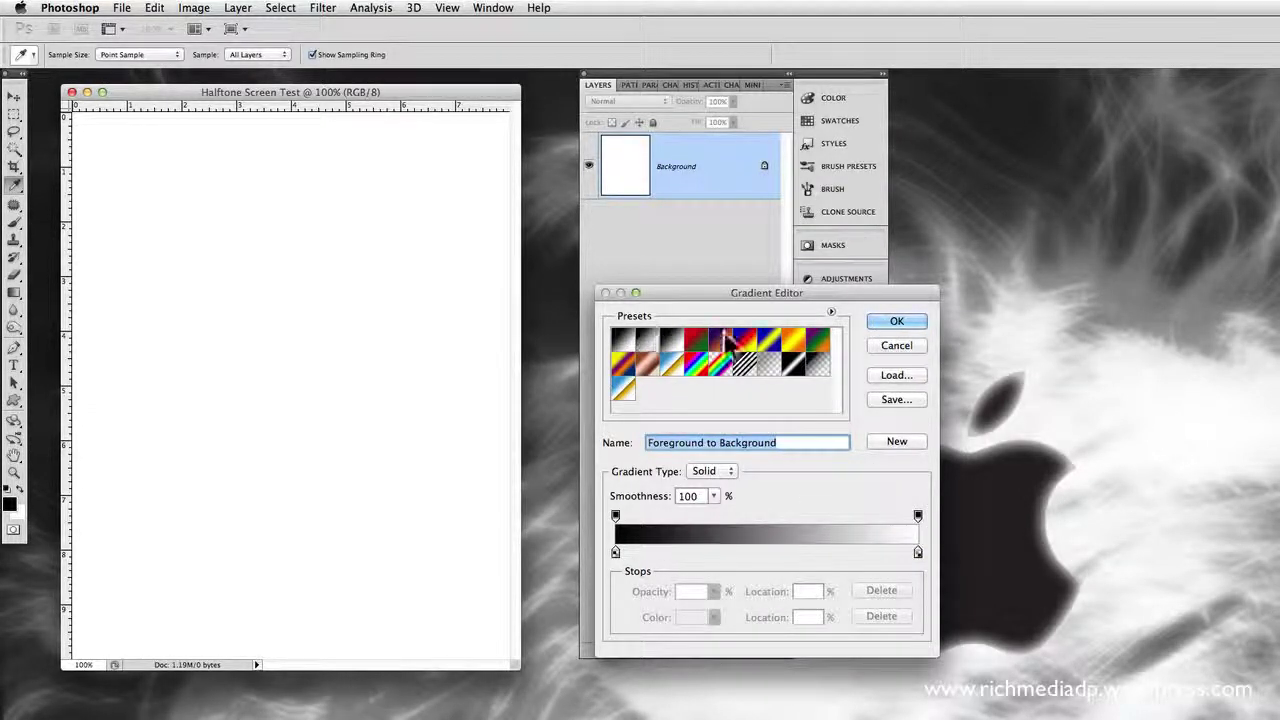
pyautogui.click(907, 319)
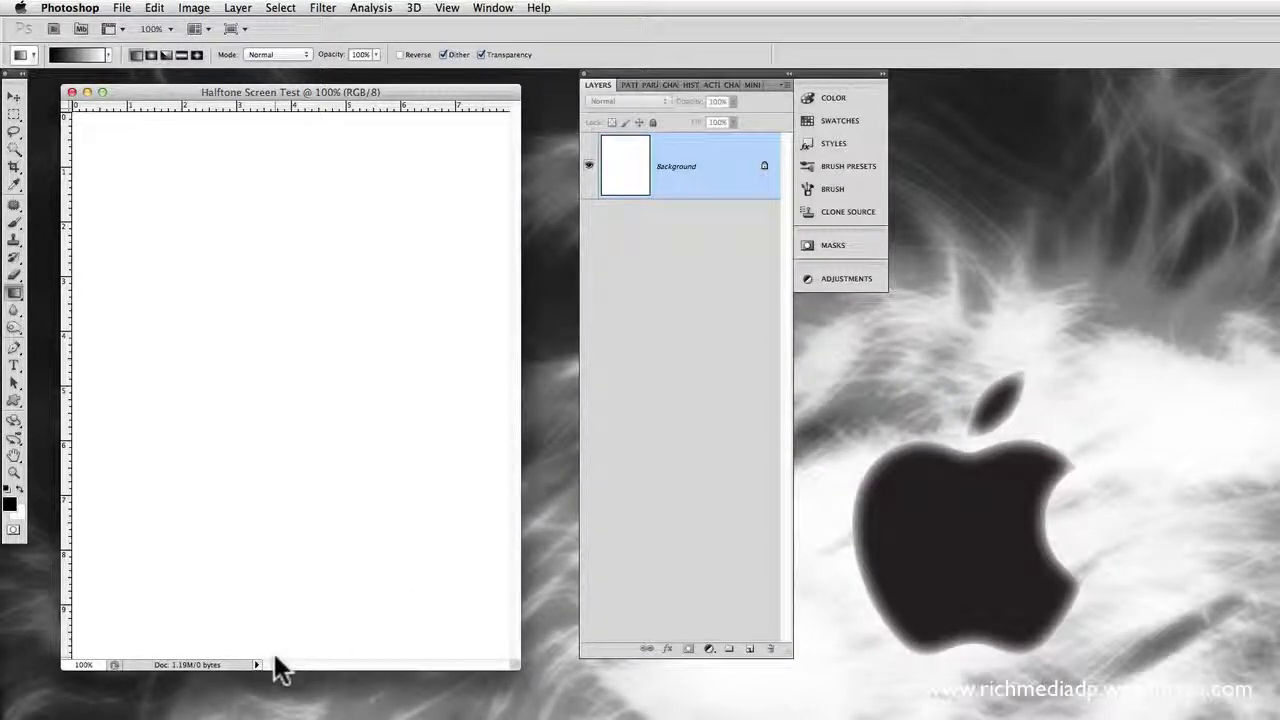
pyautogui.moveTo(275, 663); pyautogui.dragTo(323, 113)
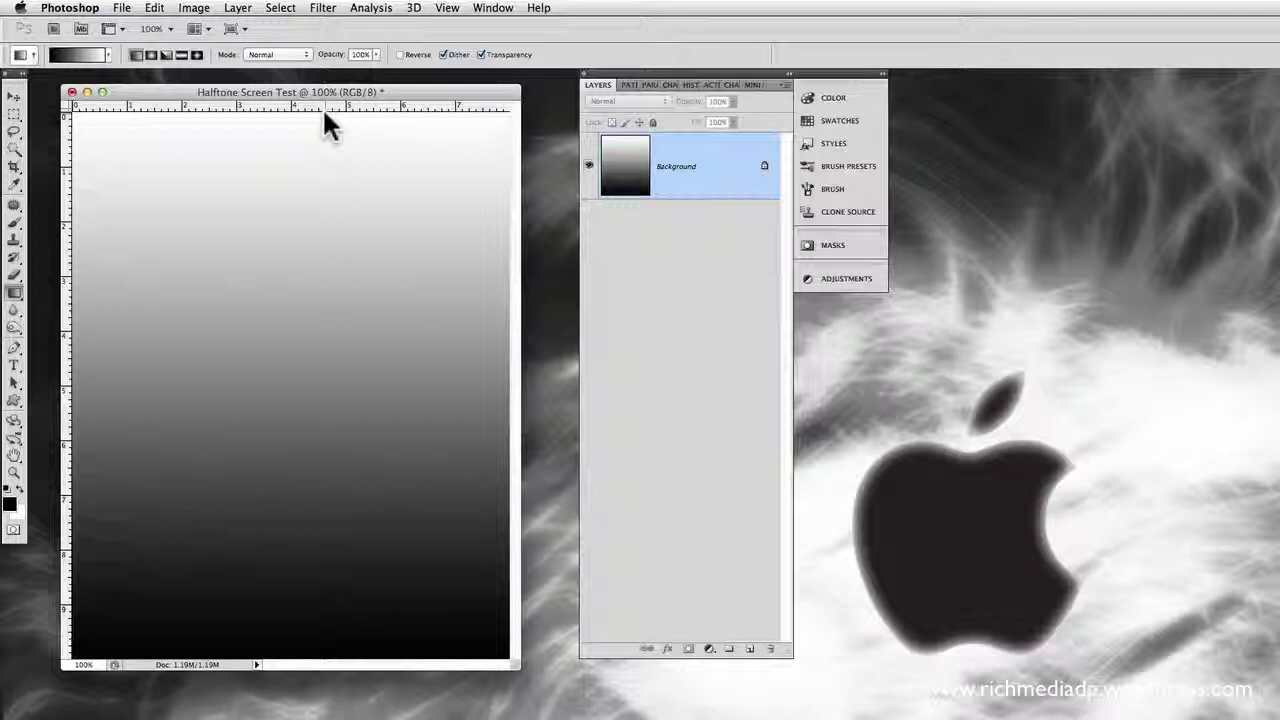
pyautogui.moveTo(264, 88); pyautogui.dragTo(274, 96)
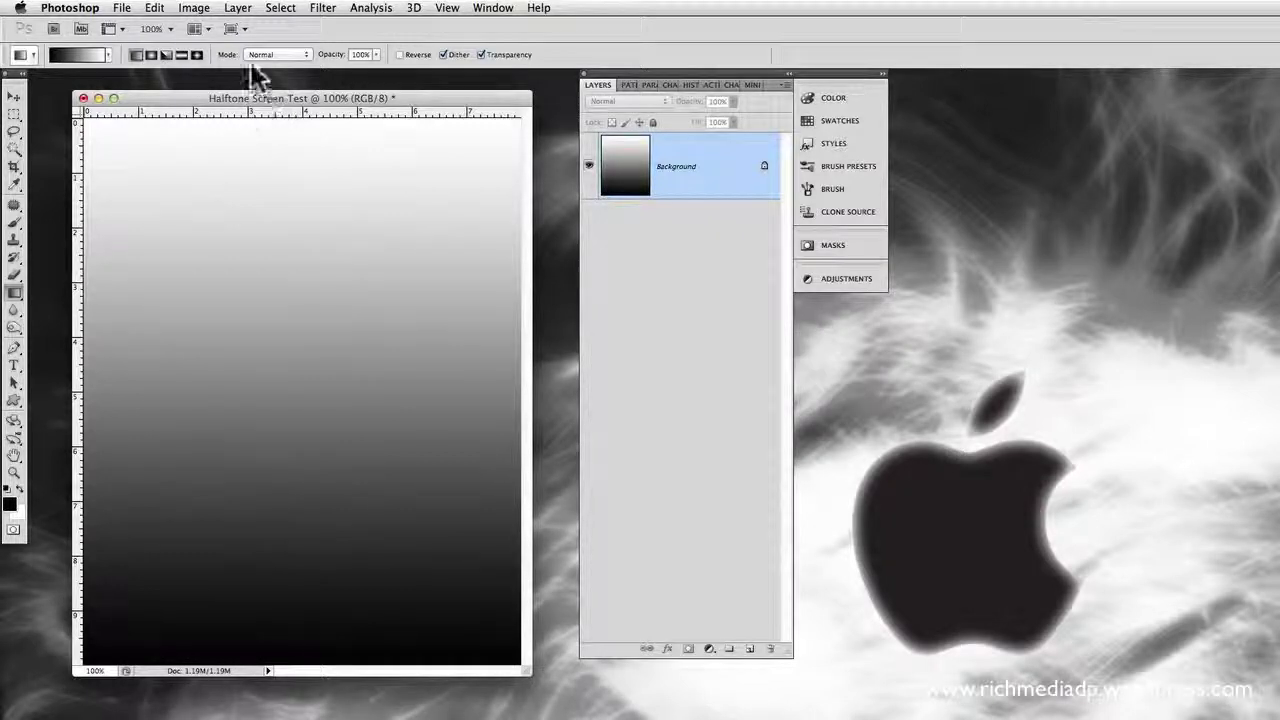
# Convert the gradient image to Grayscale mode, discarding its color information
pyautogui.click(194, 7)
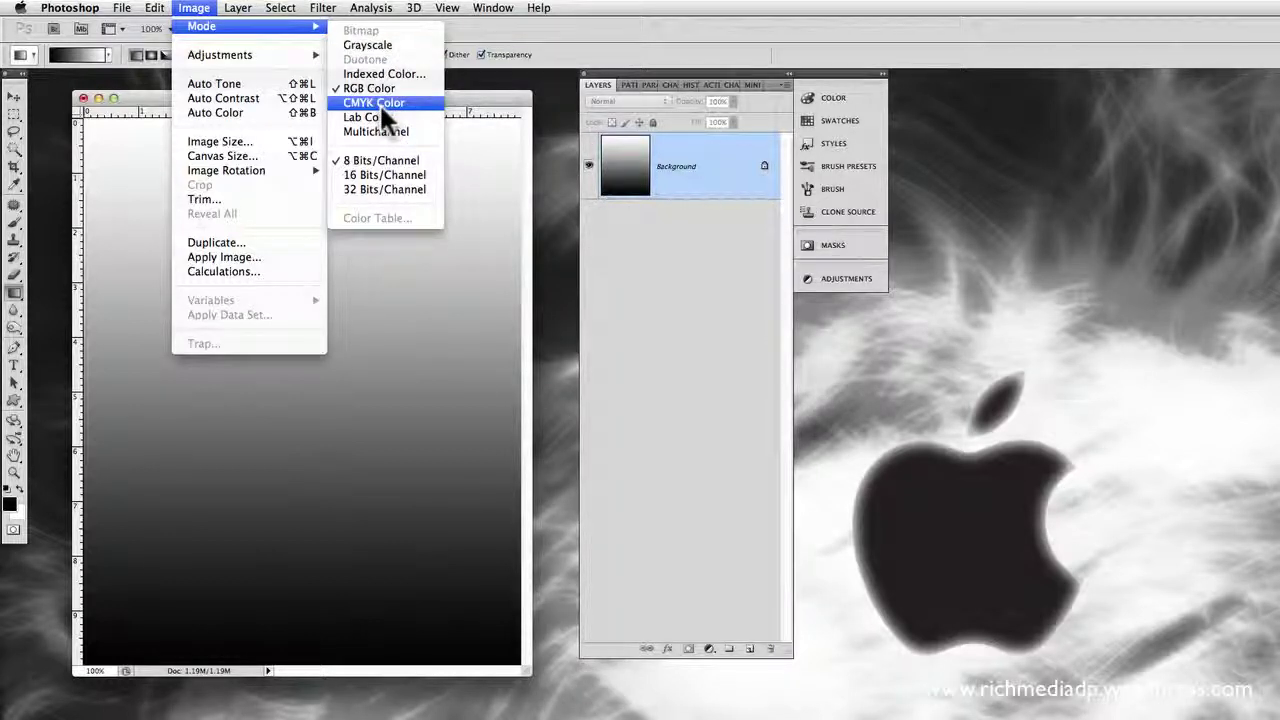
pyautogui.click(386, 44)
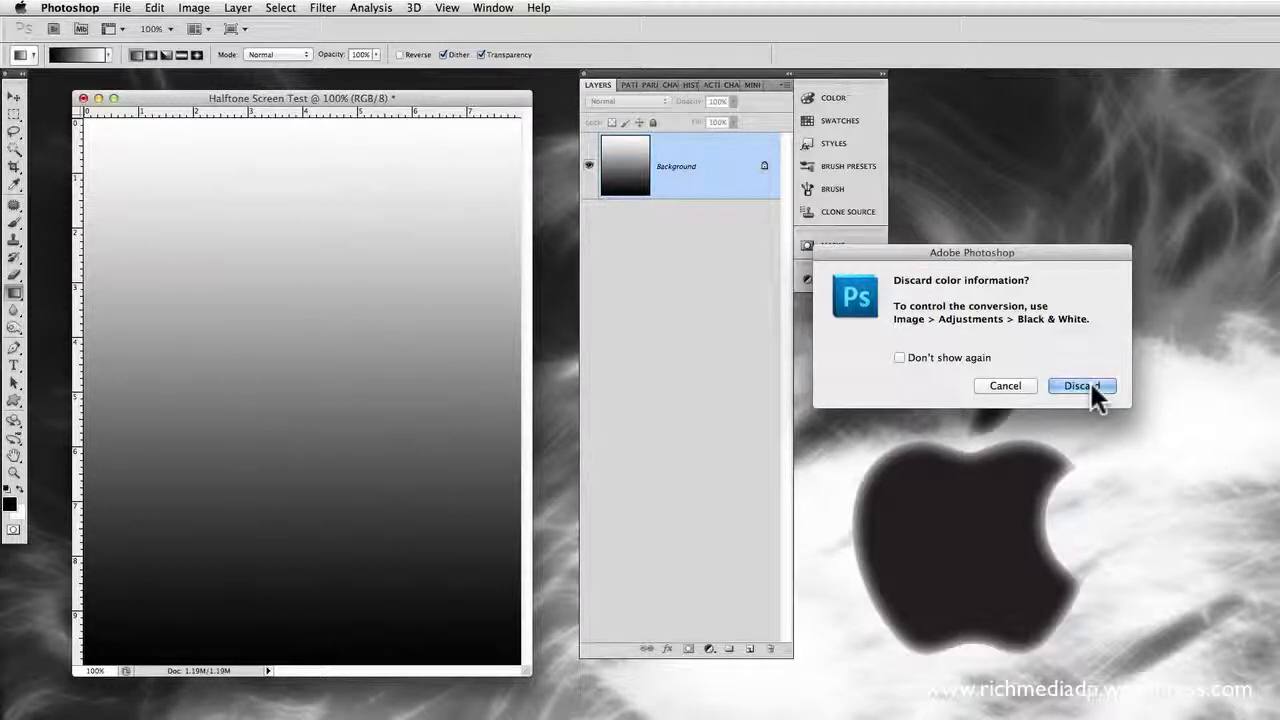
pyautogui.click(1090, 384)
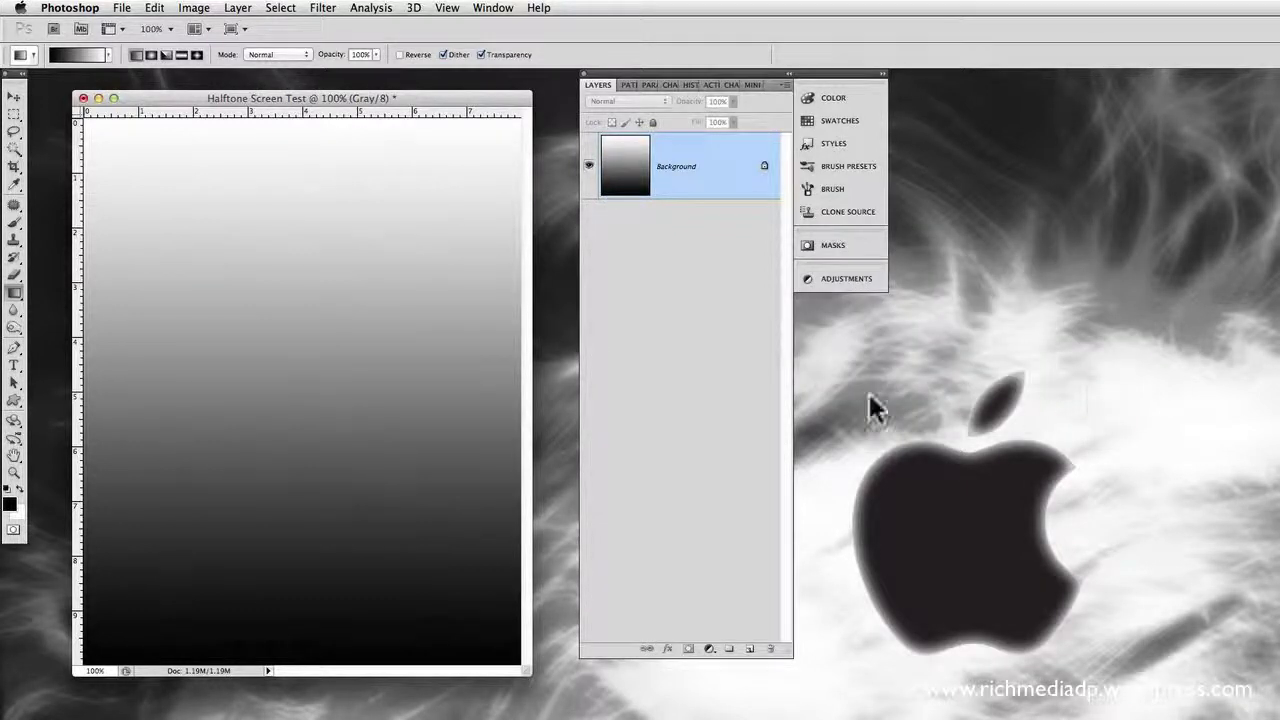
# Start converting the grayscale gradient to Bitmap mode at 72 pixels/inch output with the Halftone Screen method
pyautogui.click(194, 8)
pyautogui.moveTo(209, 26)
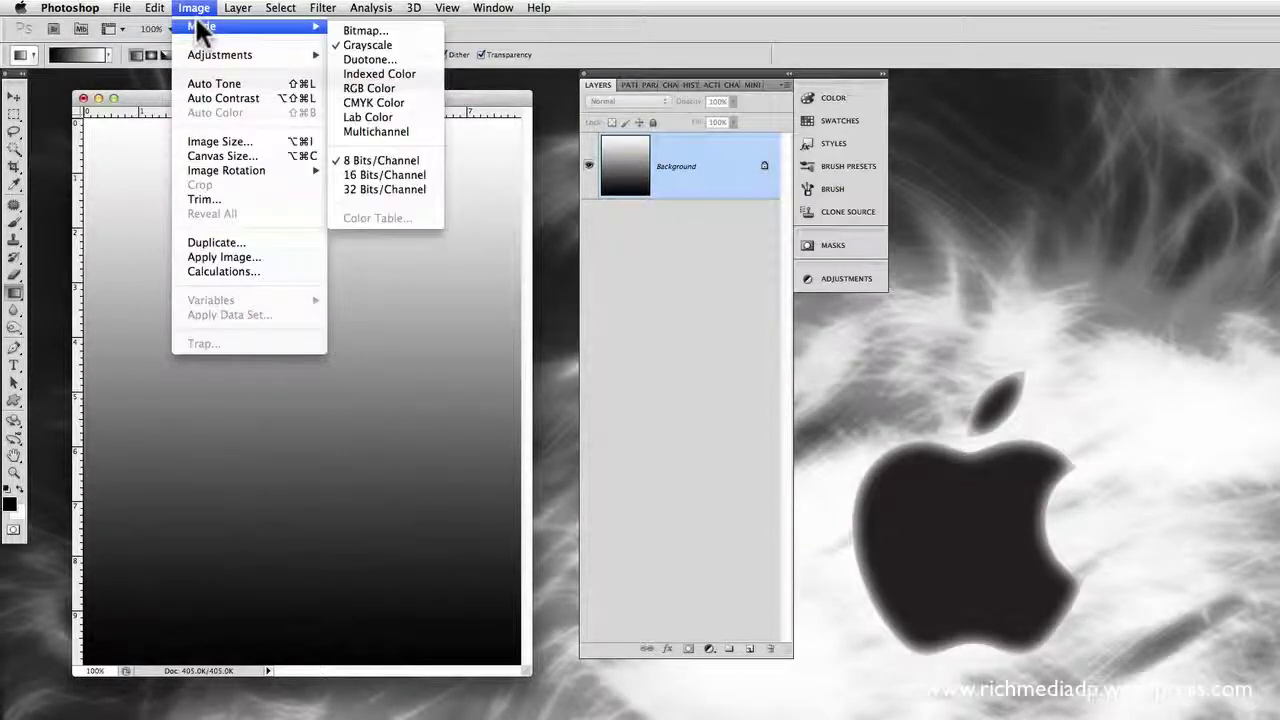
pyautogui.click(372, 30)
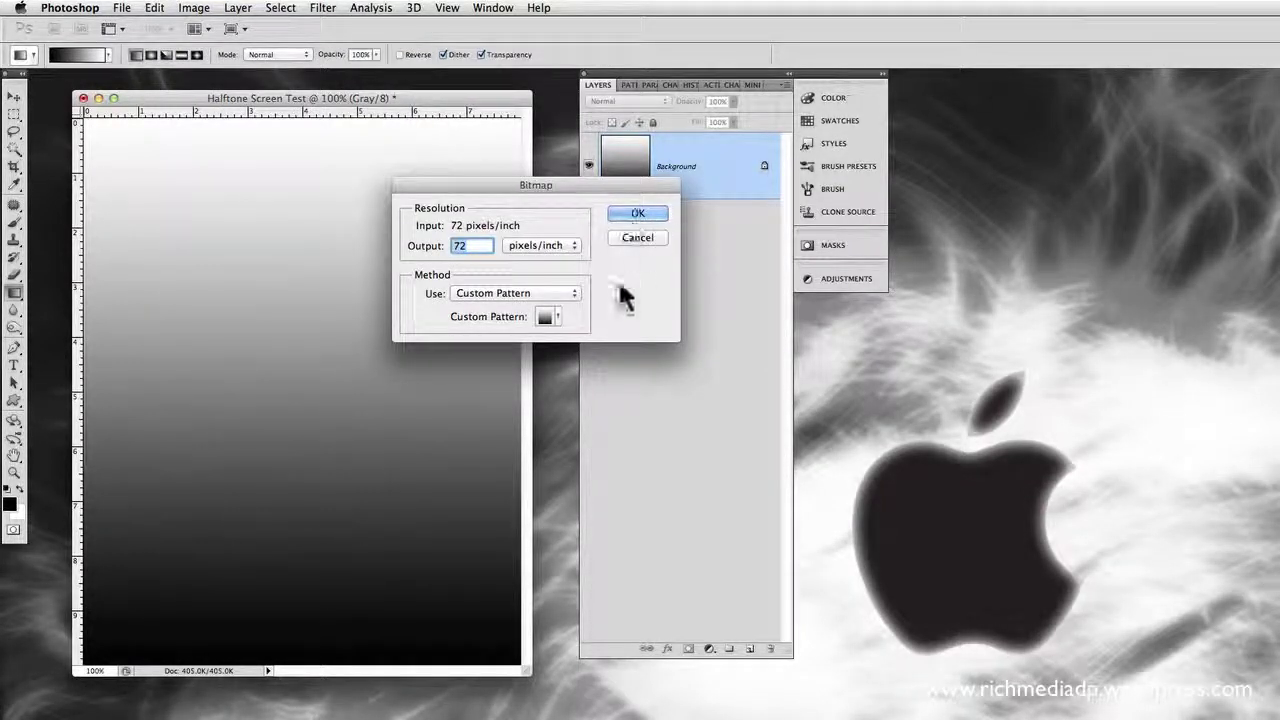
pyautogui.moveTo(530, 184); pyautogui.dragTo(372, 268)
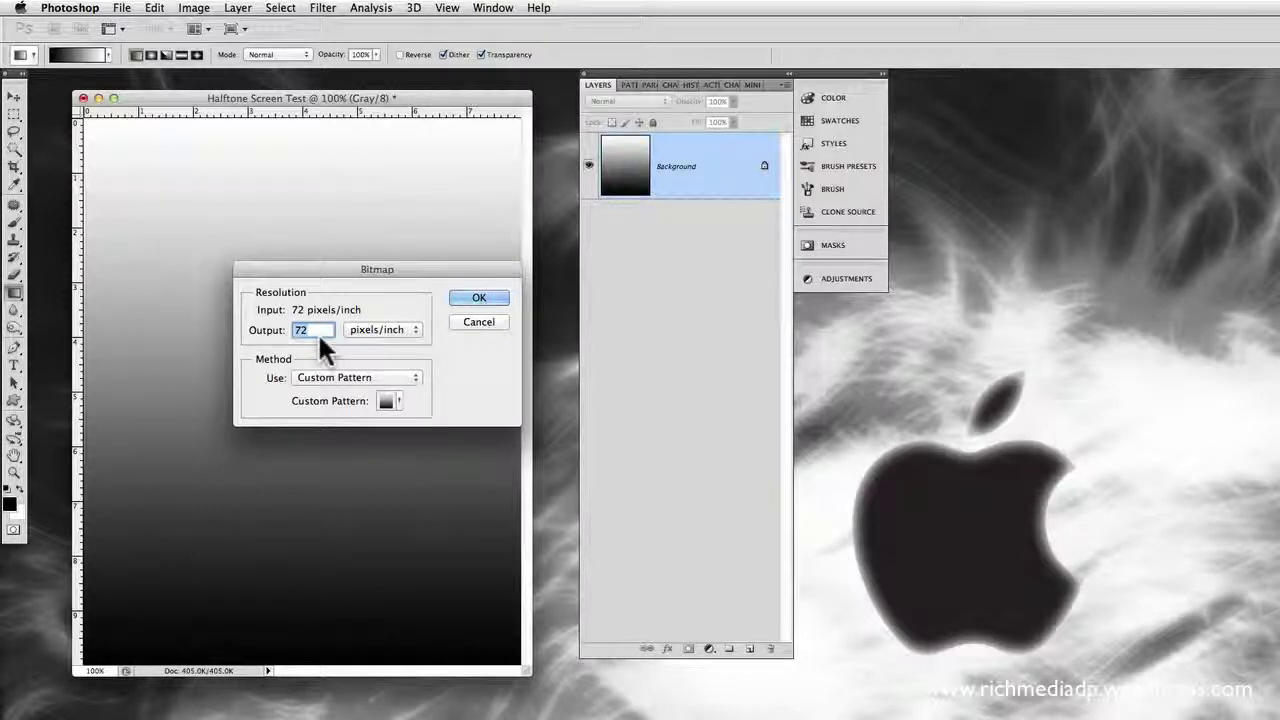
pyautogui.click(395, 380)
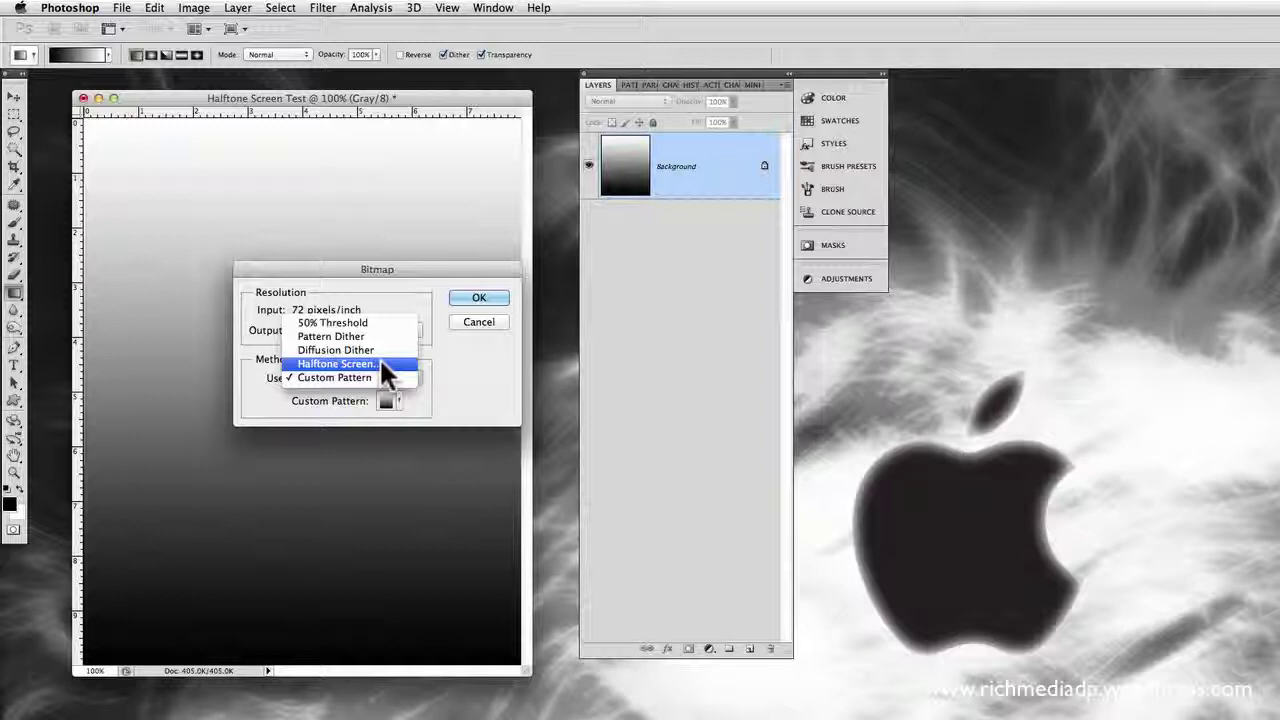
pyautogui.click(383, 364)
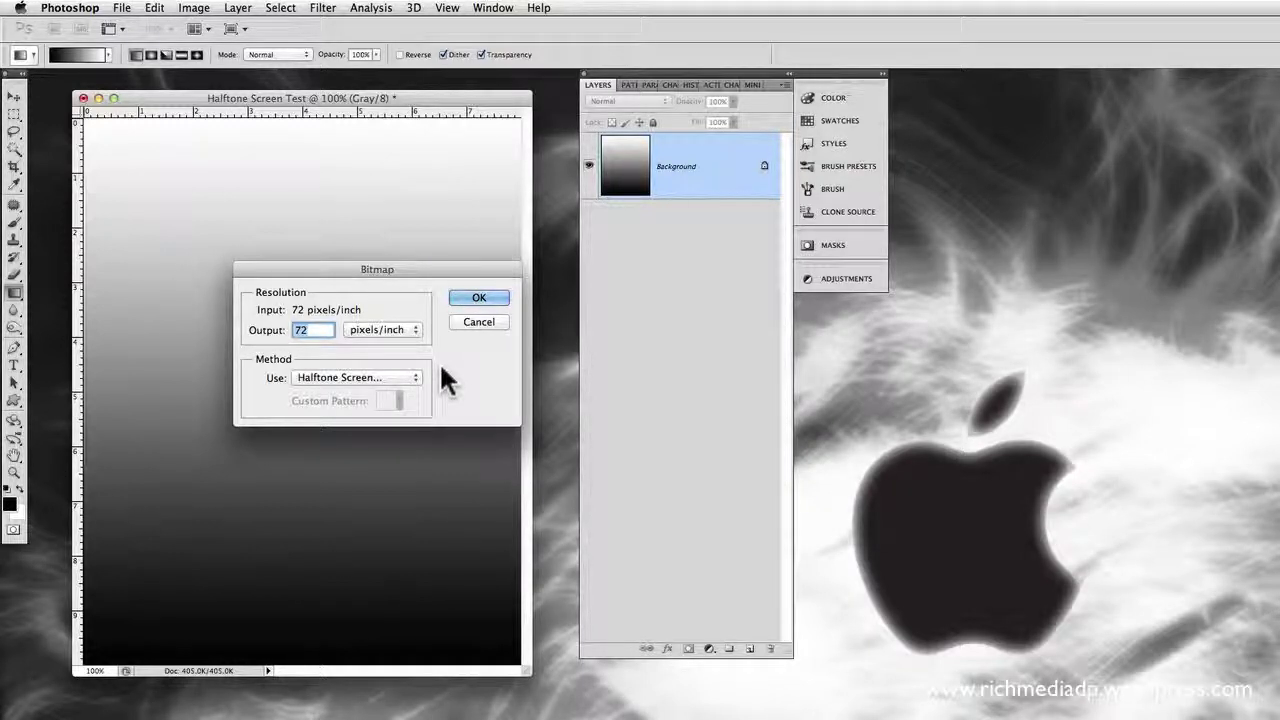
pyautogui.click(474, 296)
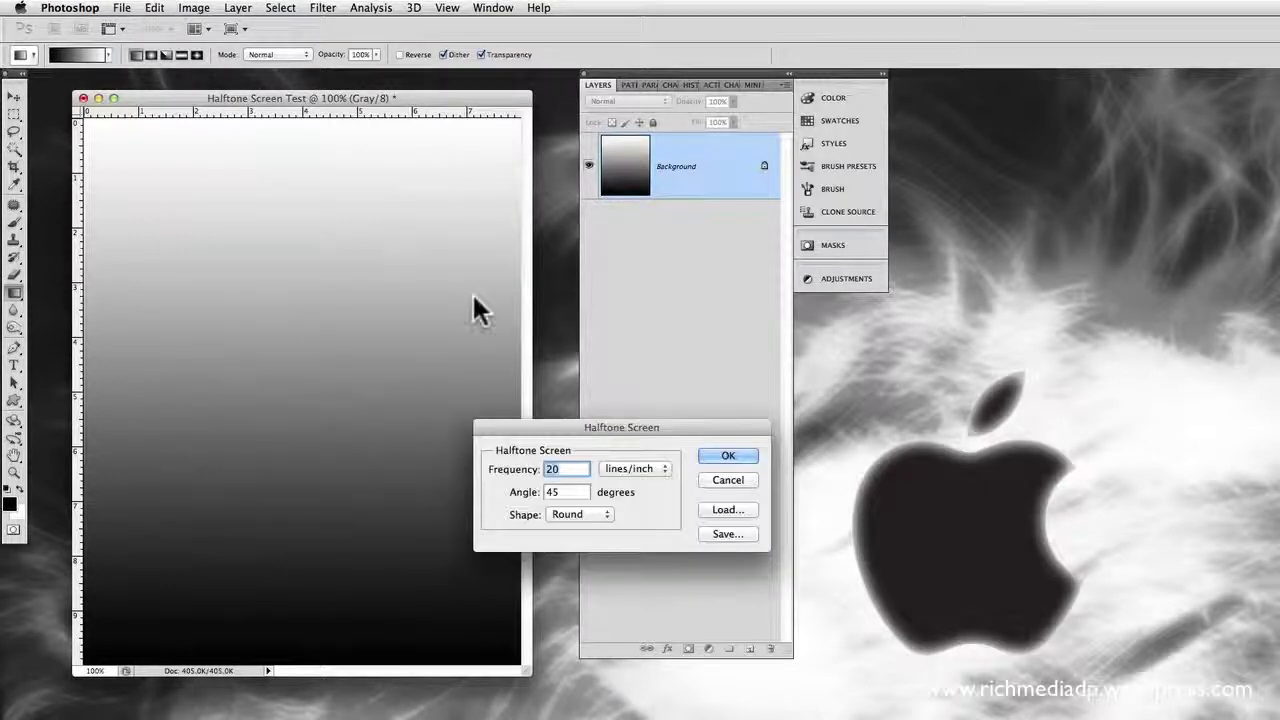
# Apply a halftone screen with a frequency of 25 lines/inch, a 45-degree angle and the Round shape
pyautogui.moveTo(606, 430); pyautogui.dragTo(306, 302)
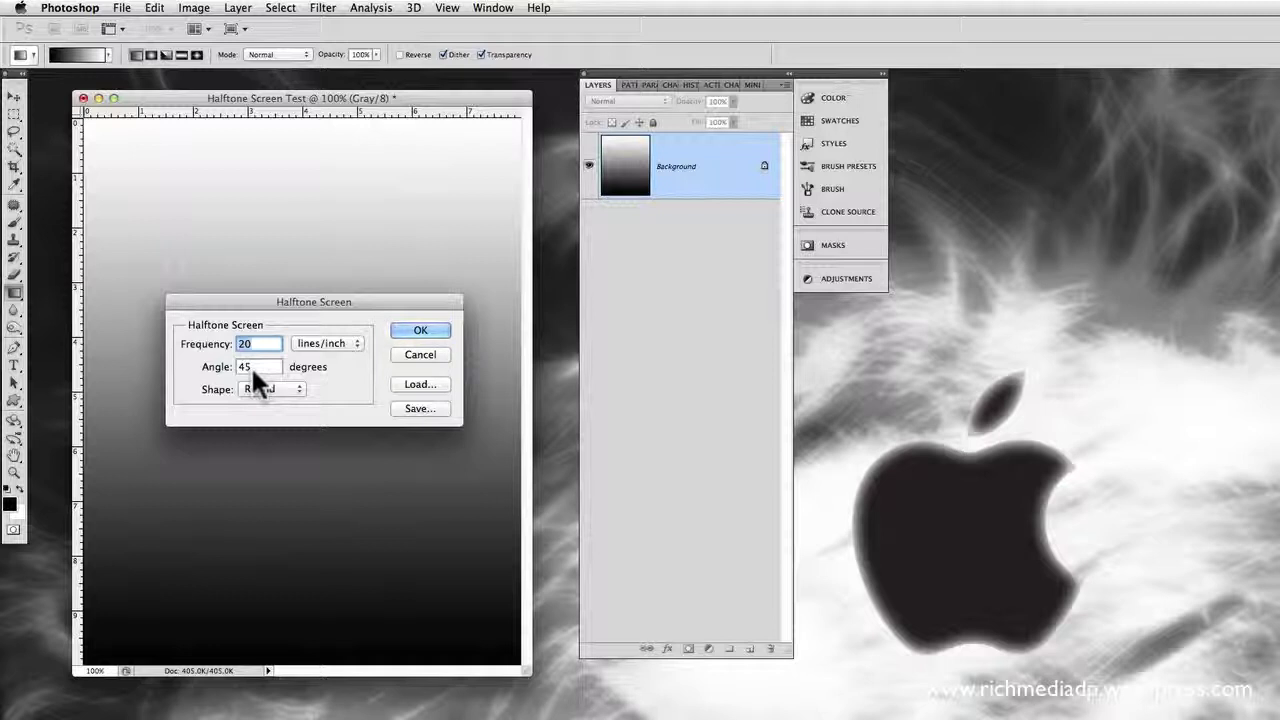
pyautogui.click(286, 388)
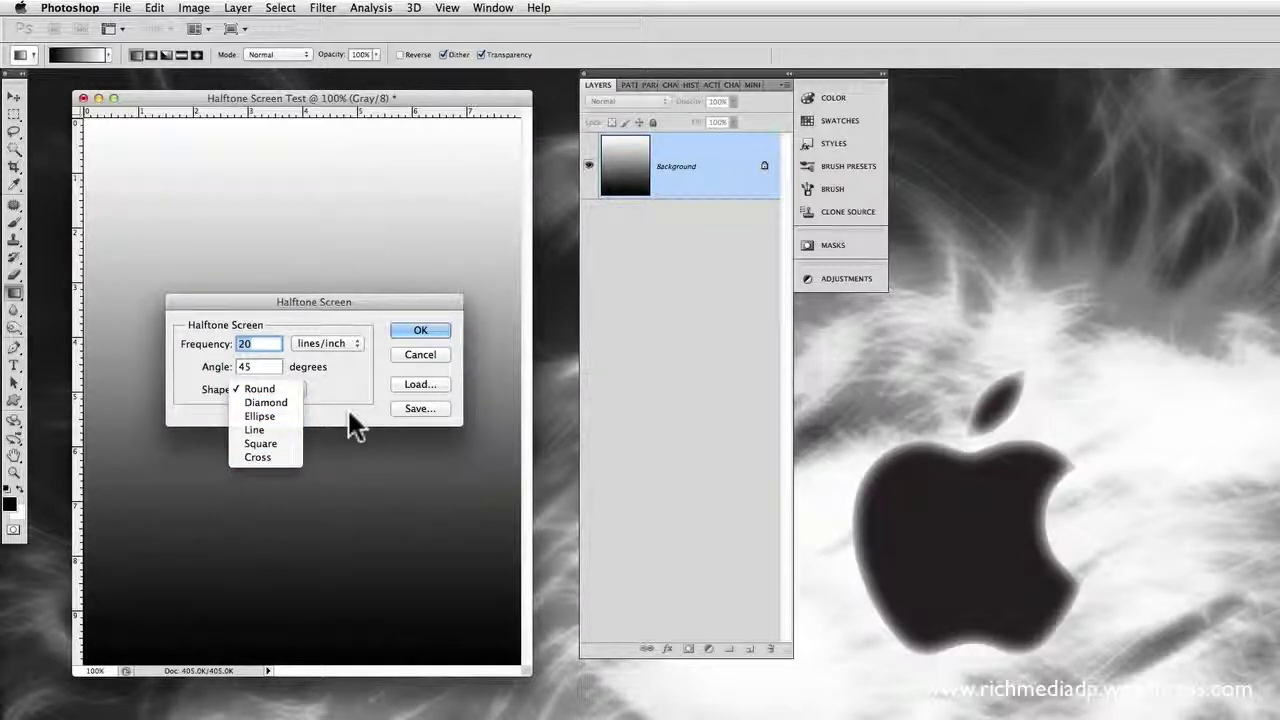
pyautogui.click(290, 458)
pyautogui.click(358, 397)
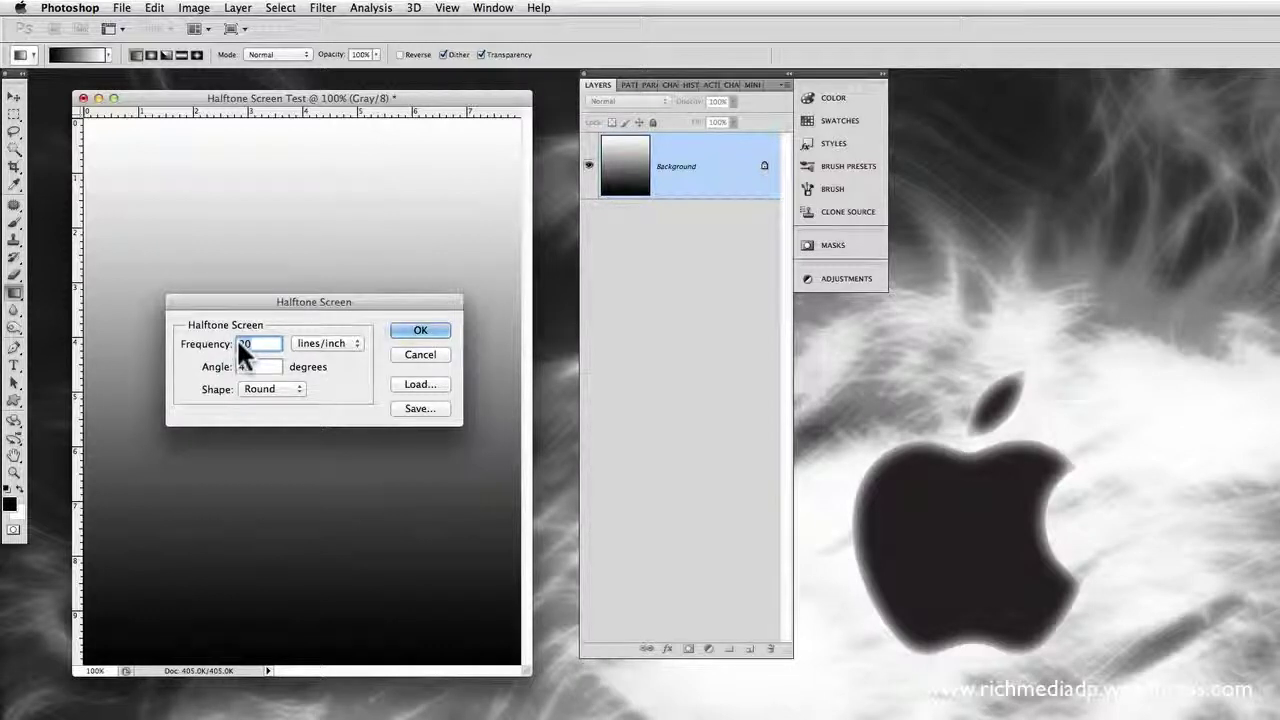
pyautogui.write('25')
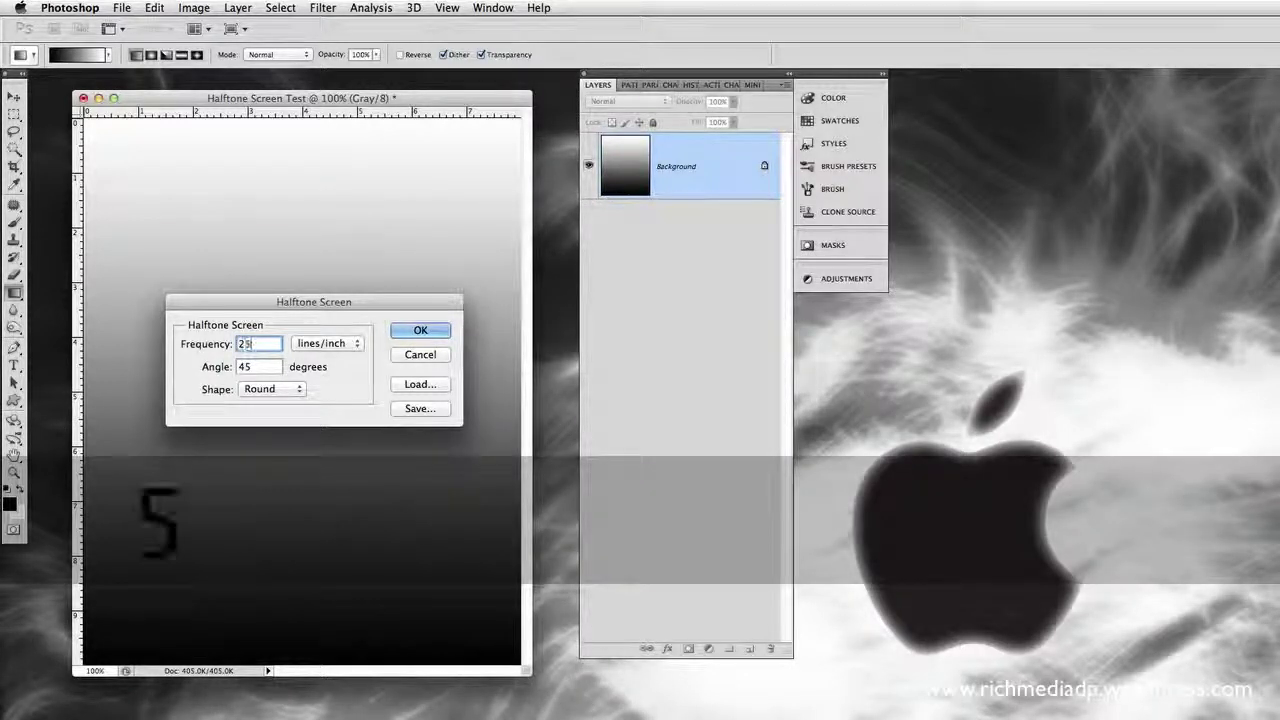
pyautogui.click(422, 330)
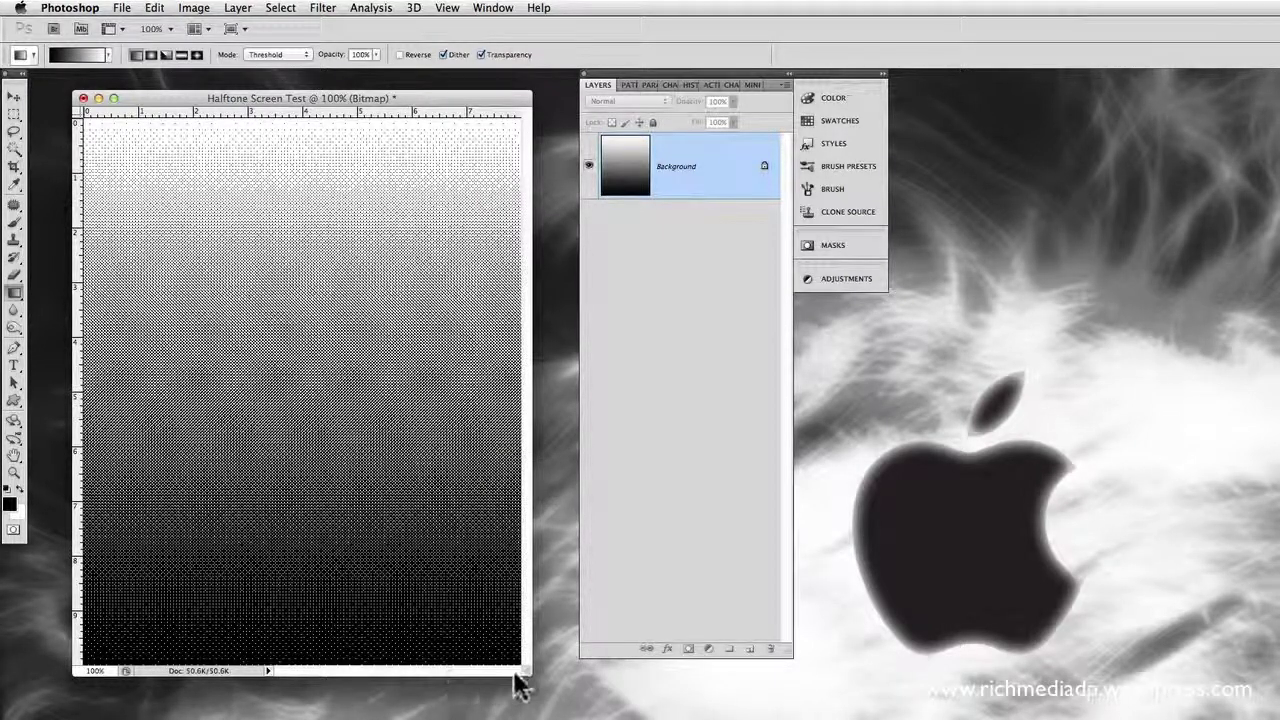
# Examine the halftone dots across the light and dark areas at 300% magnification, with the panels moved clear of the image
pyautogui.moveTo(526, 677); pyautogui.dragTo(636, 719)
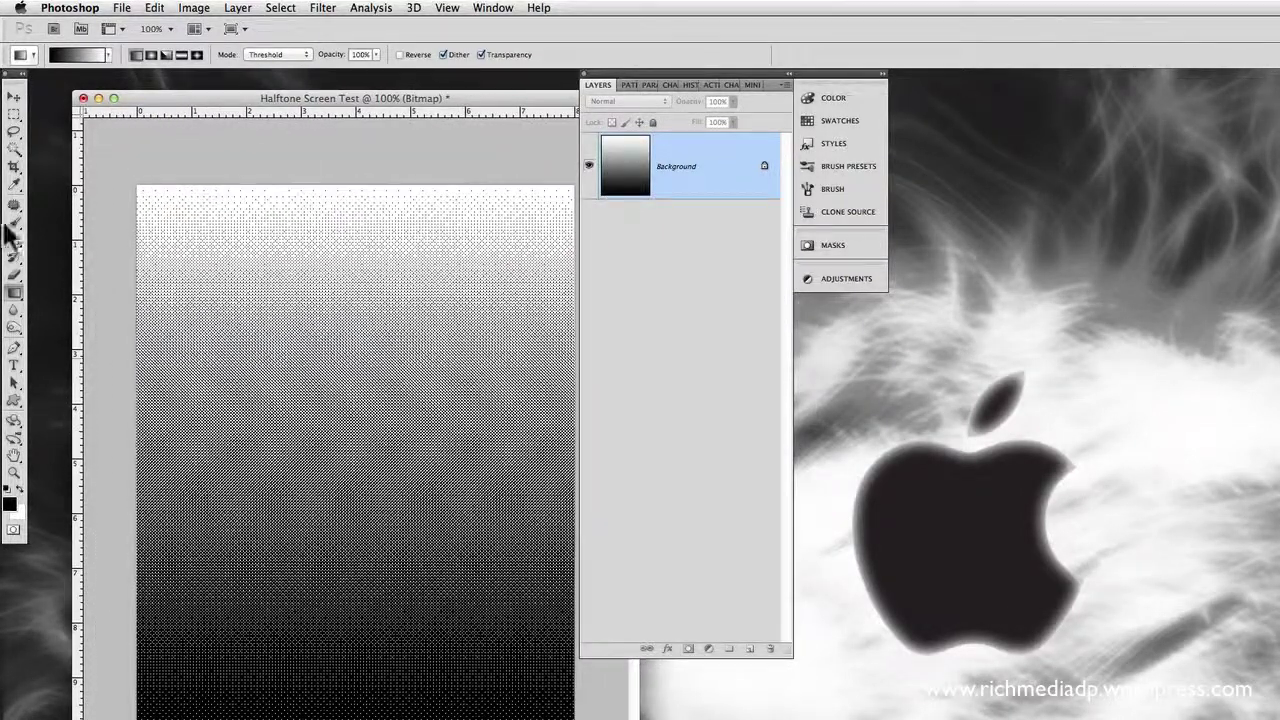
pyautogui.moveTo(661, 79); pyautogui.dragTo(722, 106)
pyautogui.click(414, 8)
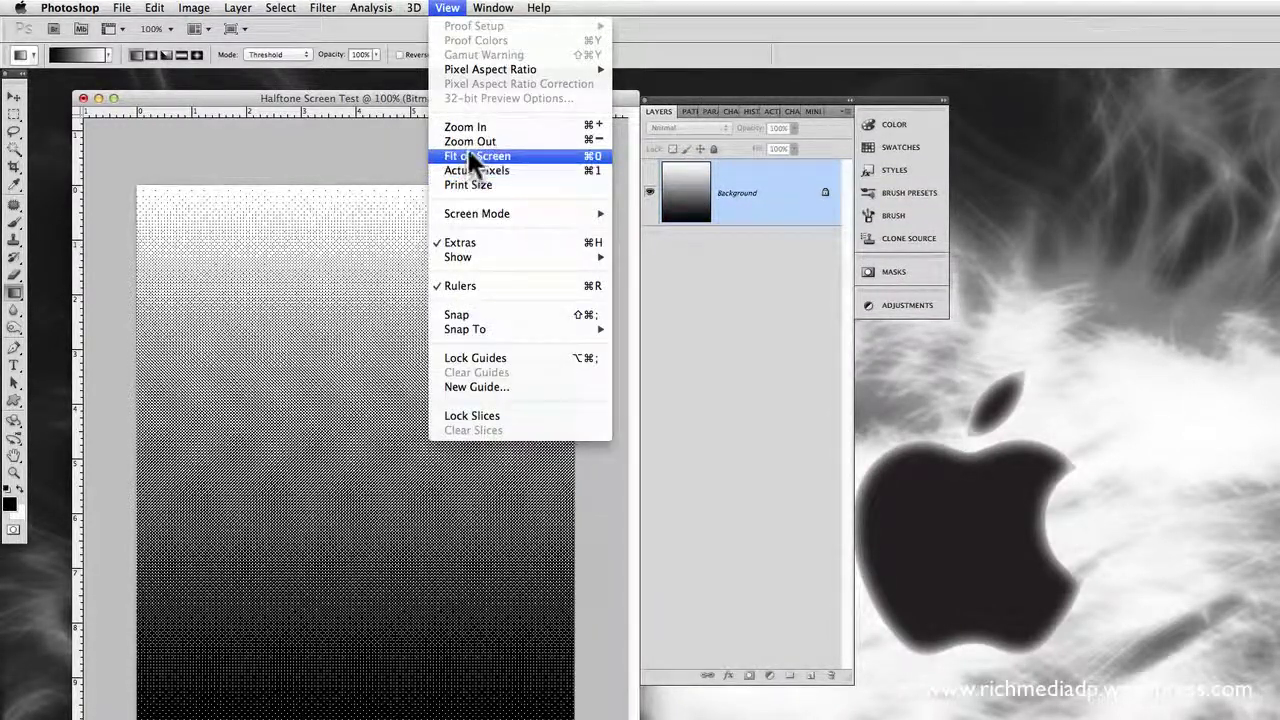
pyautogui.click(474, 126)
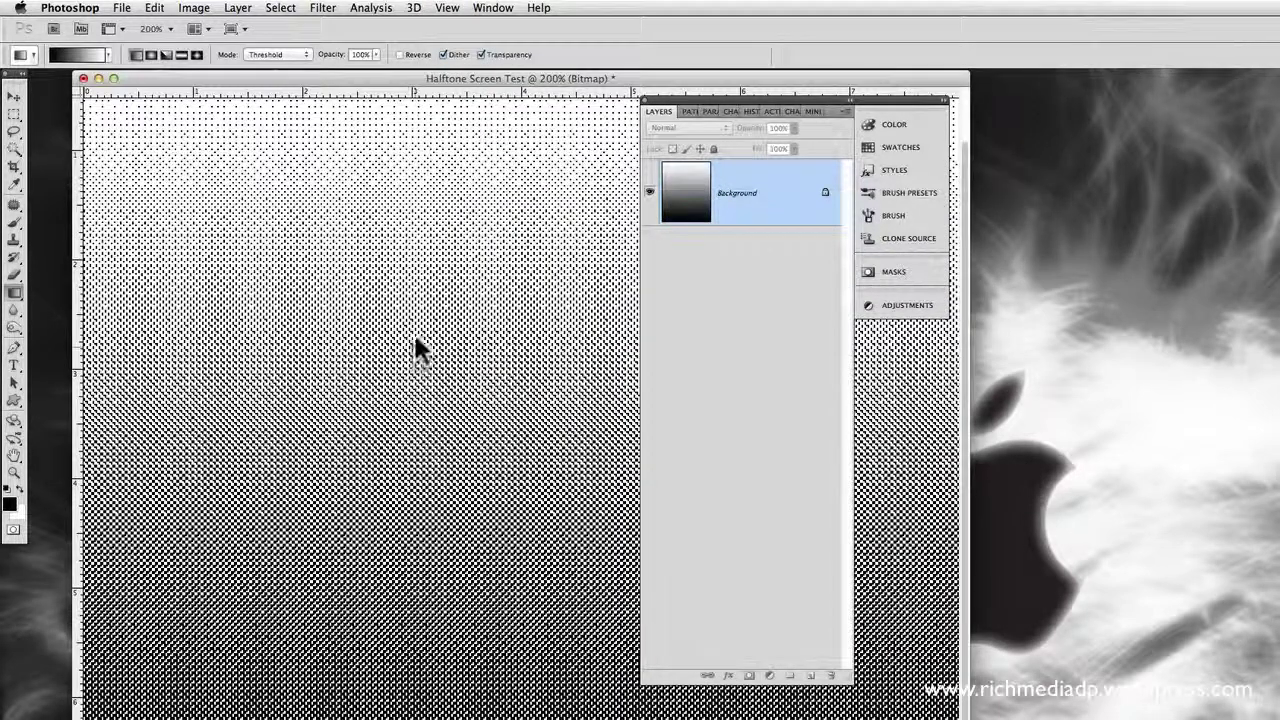
pyautogui.click(447, 8)
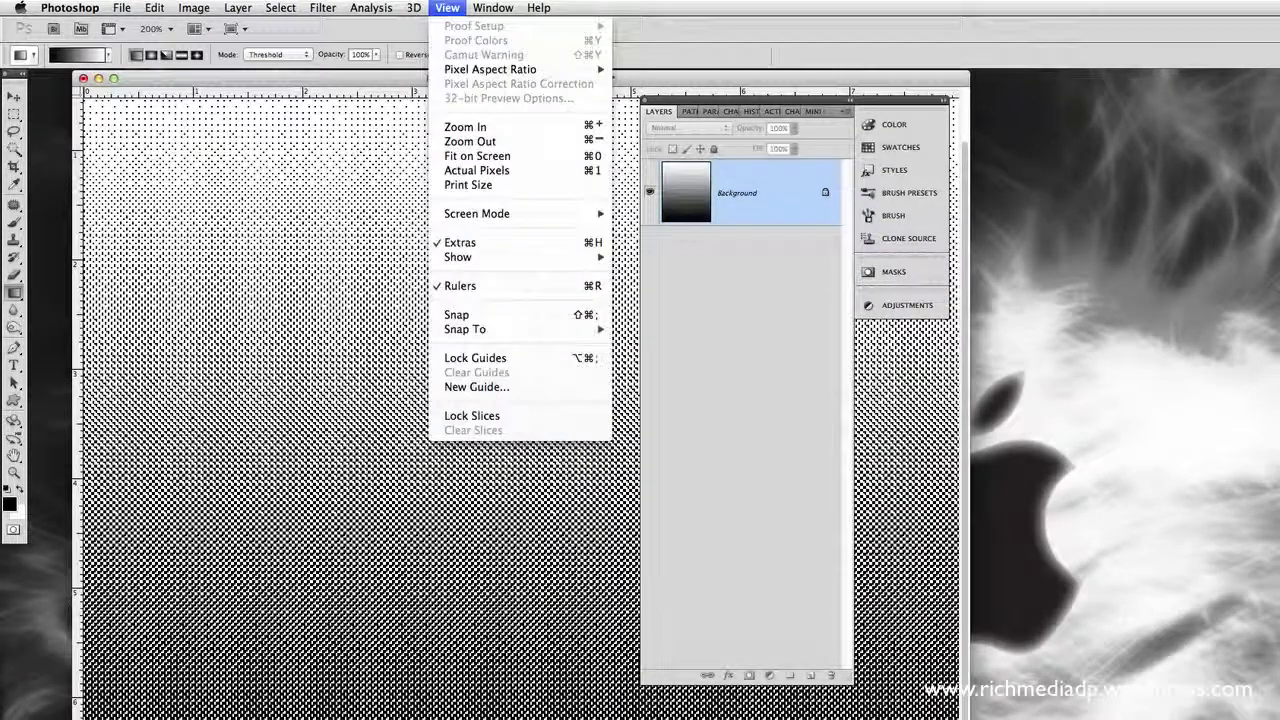
pyautogui.click(461, 129)
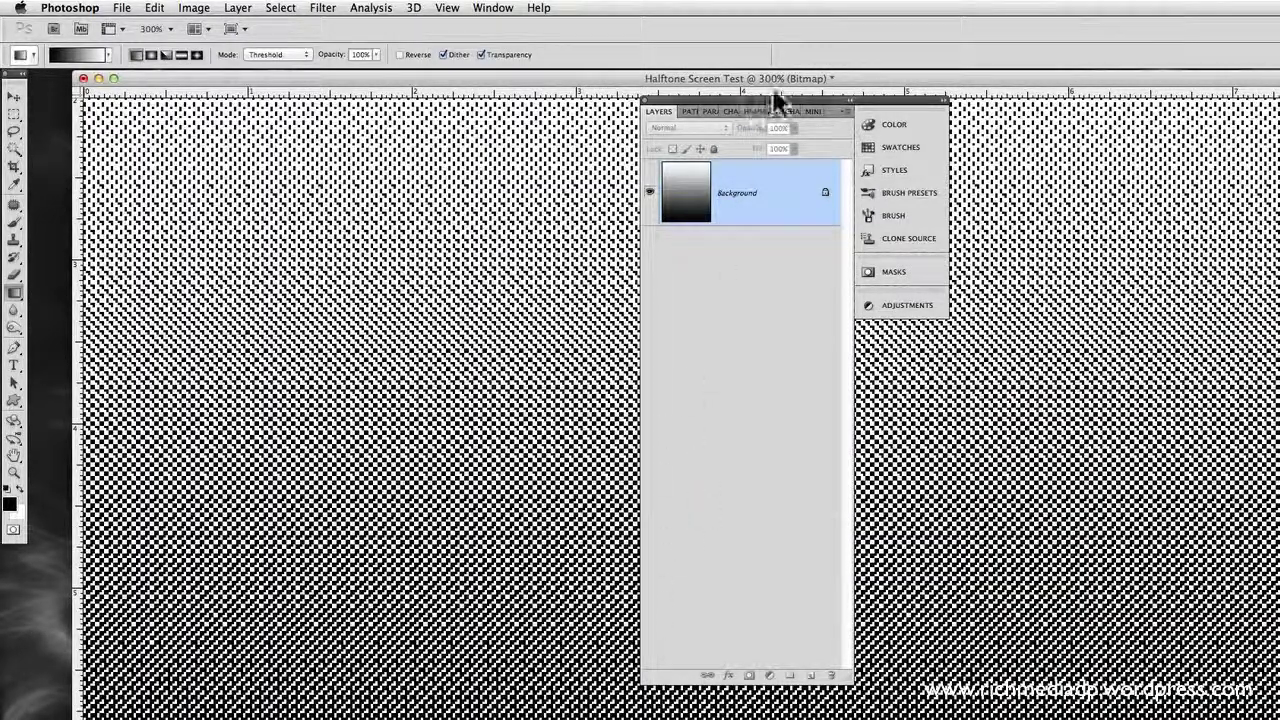
pyautogui.moveTo(761, 97); pyautogui.dragTo(1189, 145)
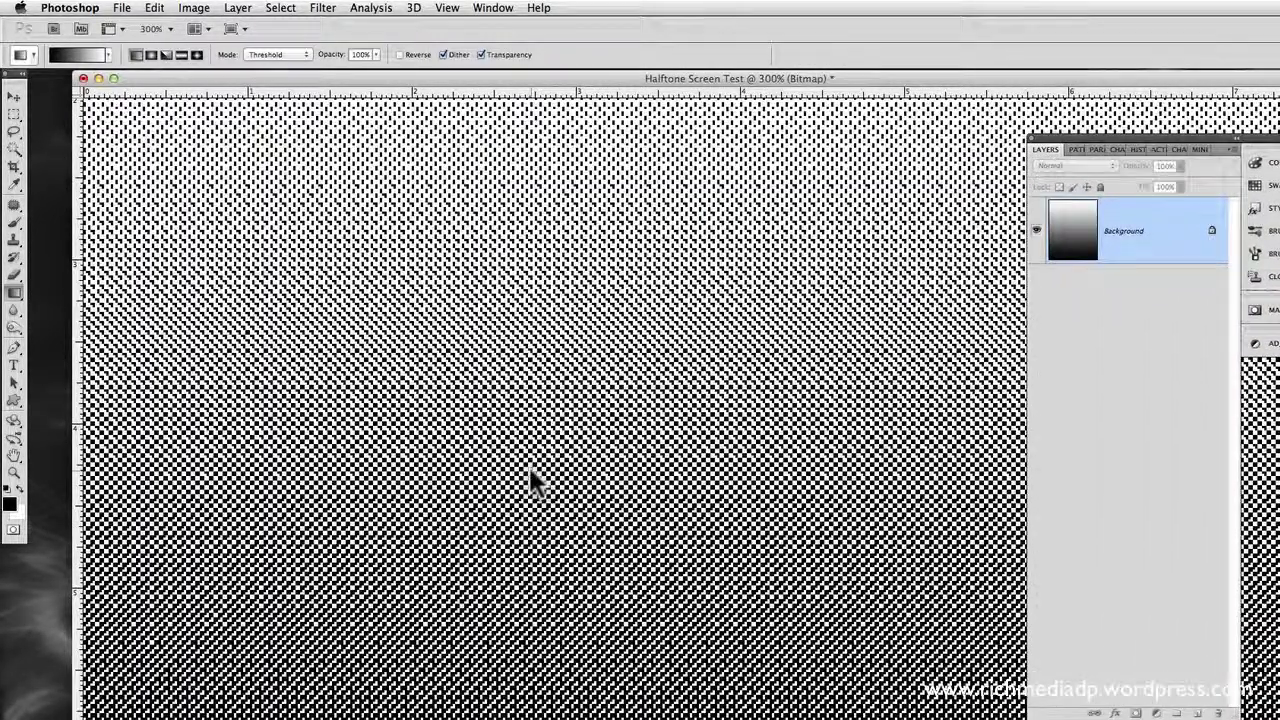
pyautogui.scroll(-10, 605, 497)
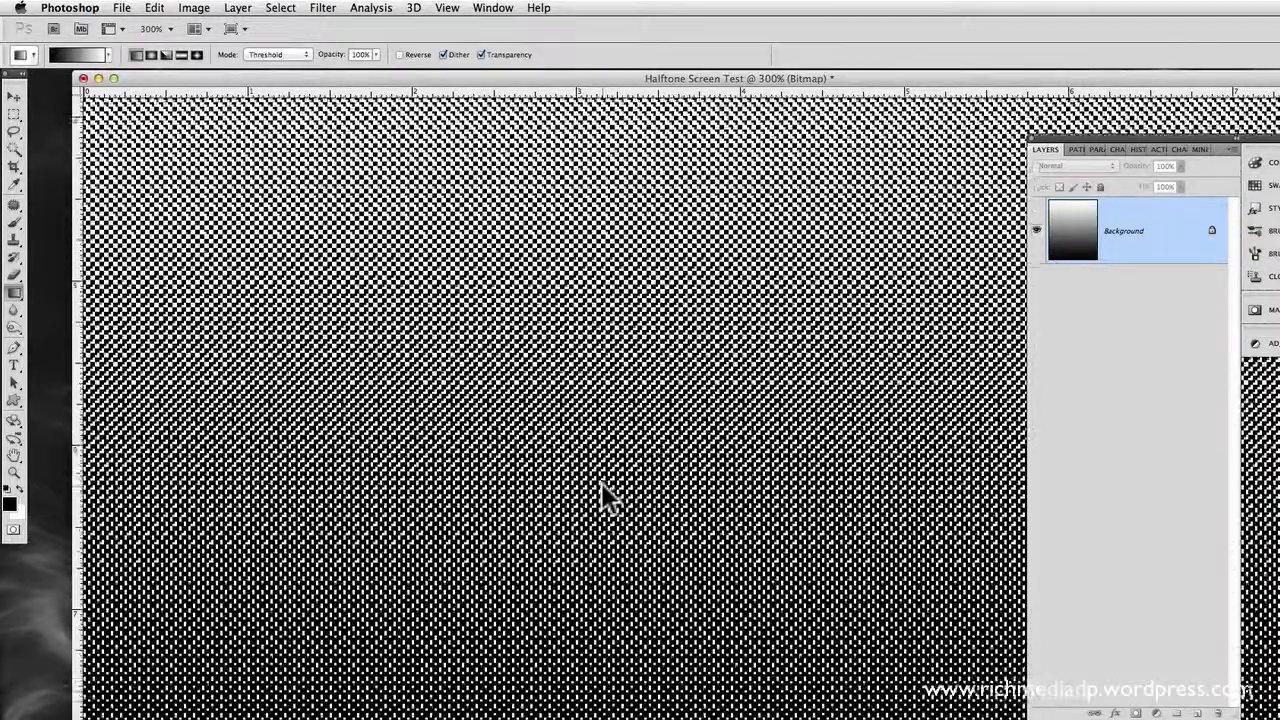
pyautogui.scroll(10, 601, 497)
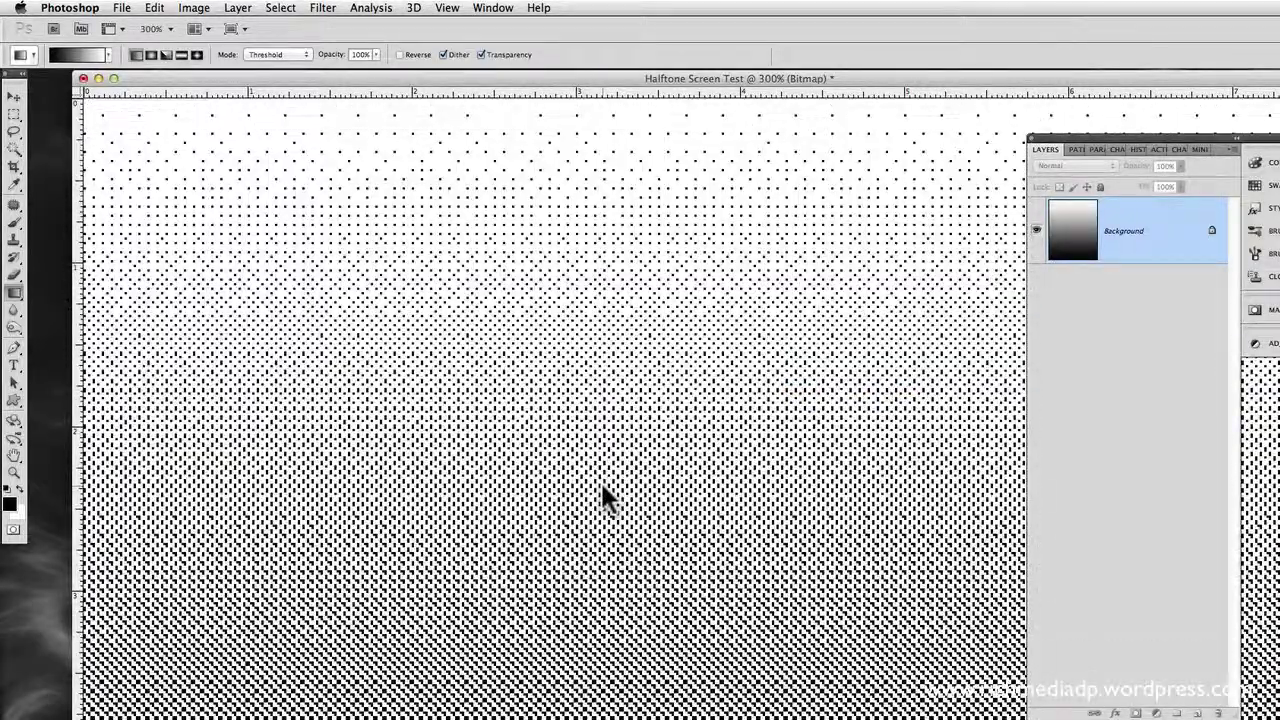
# Undo the bitmap conversion and return the grayscale gradient to its actual-pixels view
pyautogui.click(200, 7)
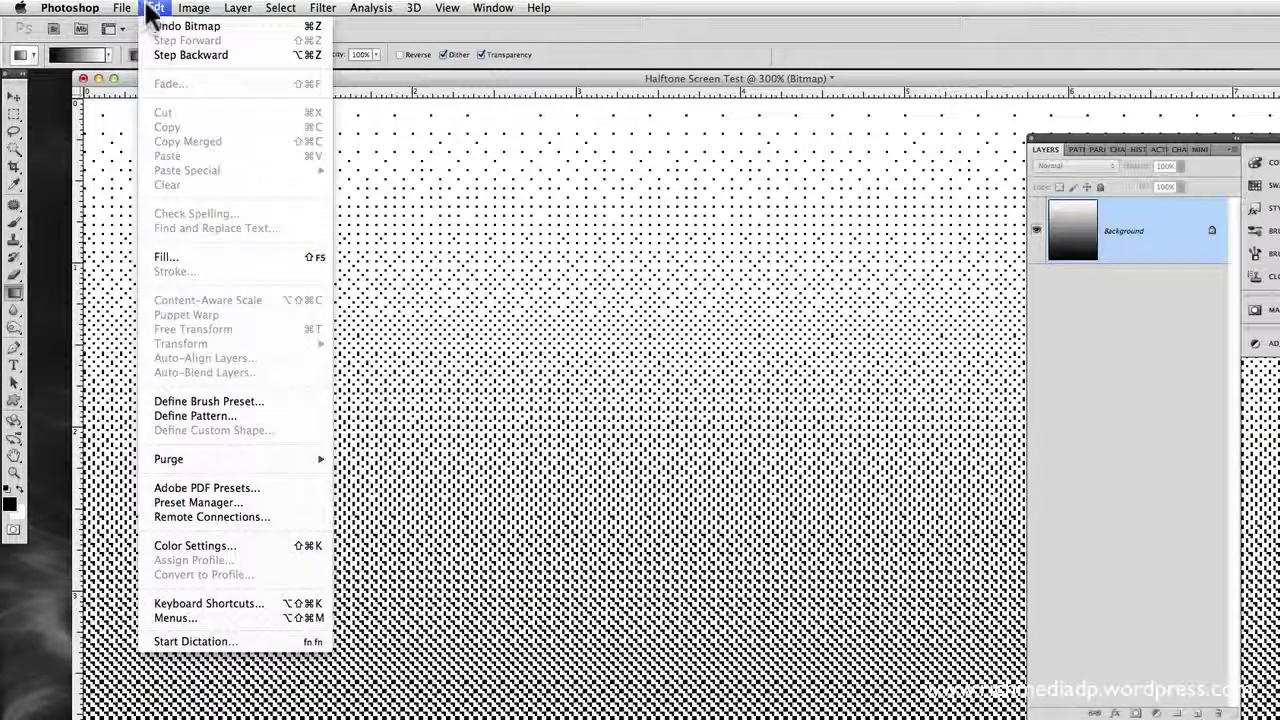
pyautogui.click(154, 24)
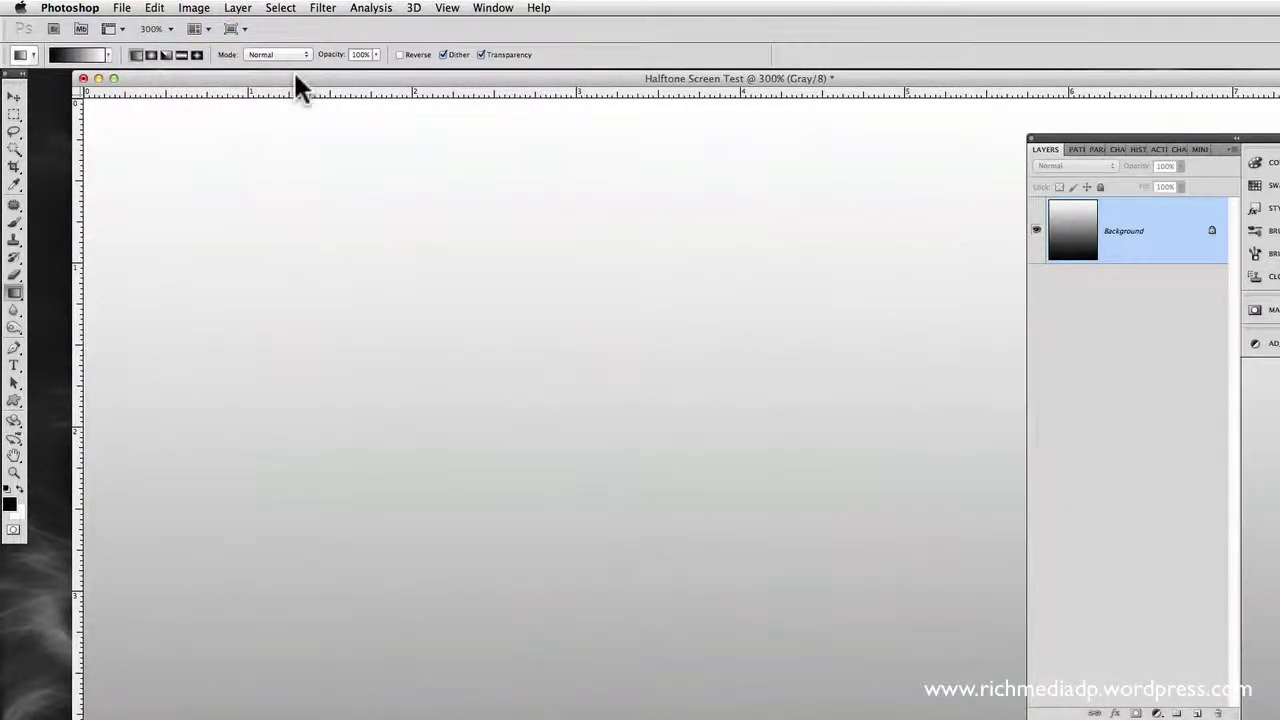
pyautogui.moveTo(295, 76); pyautogui.dragTo(255, 74)
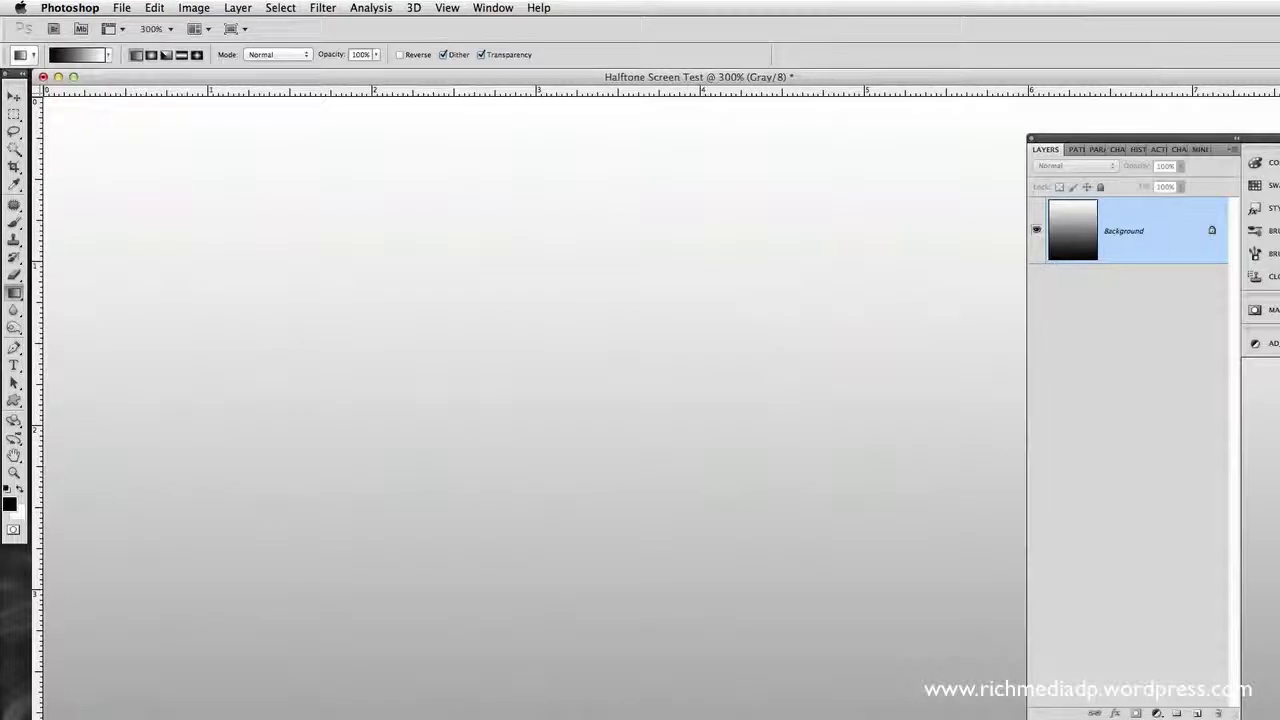
pyautogui.click(237, 7)
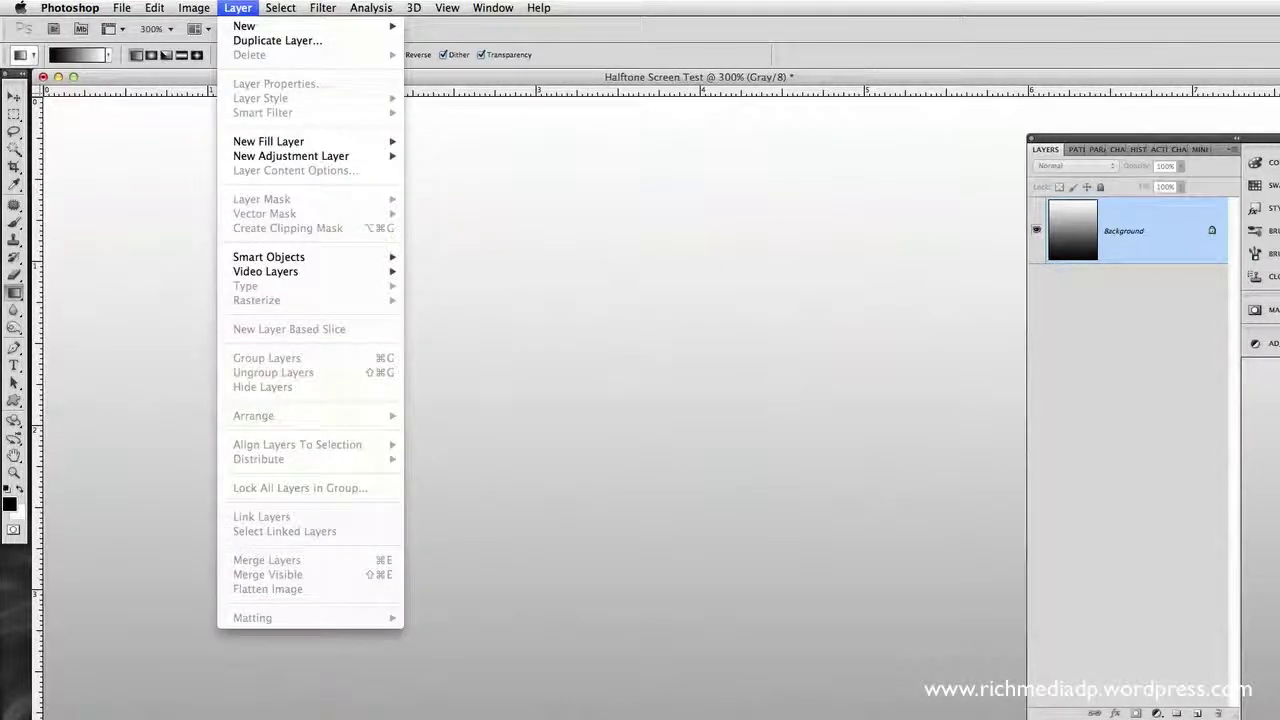
pyautogui.moveTo(447, 8)
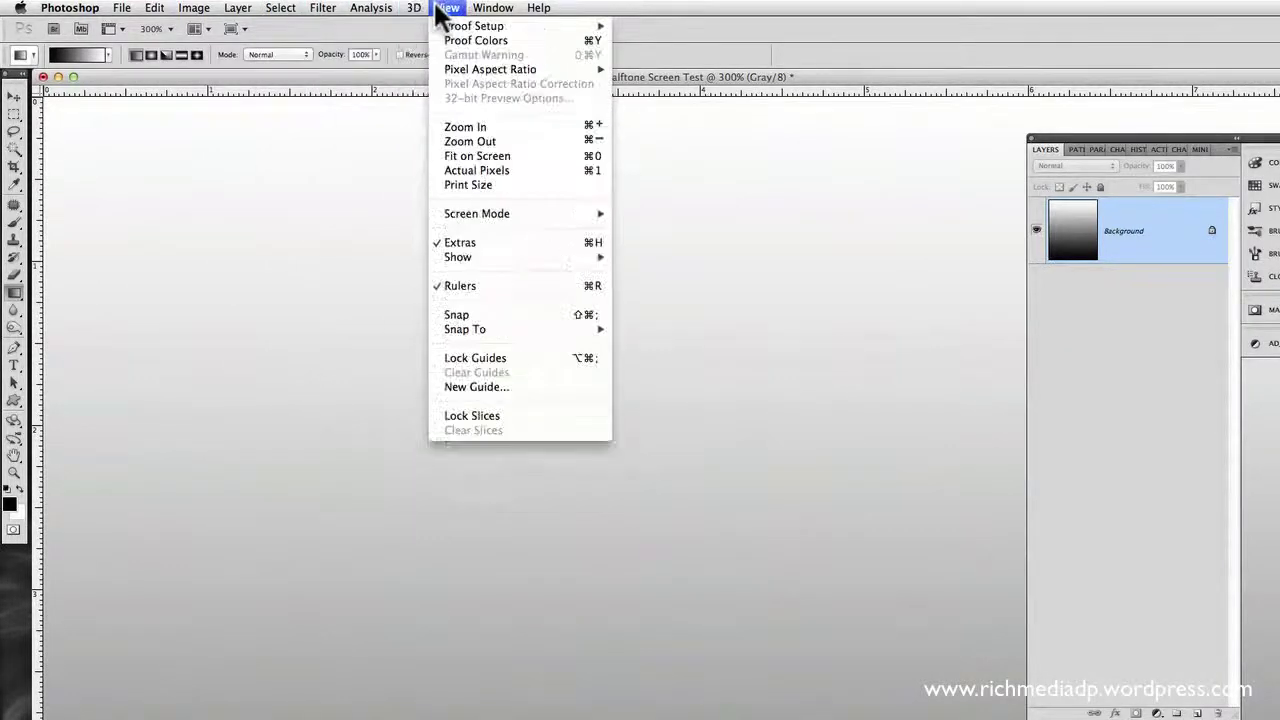
pyautogui.click(470, 168)
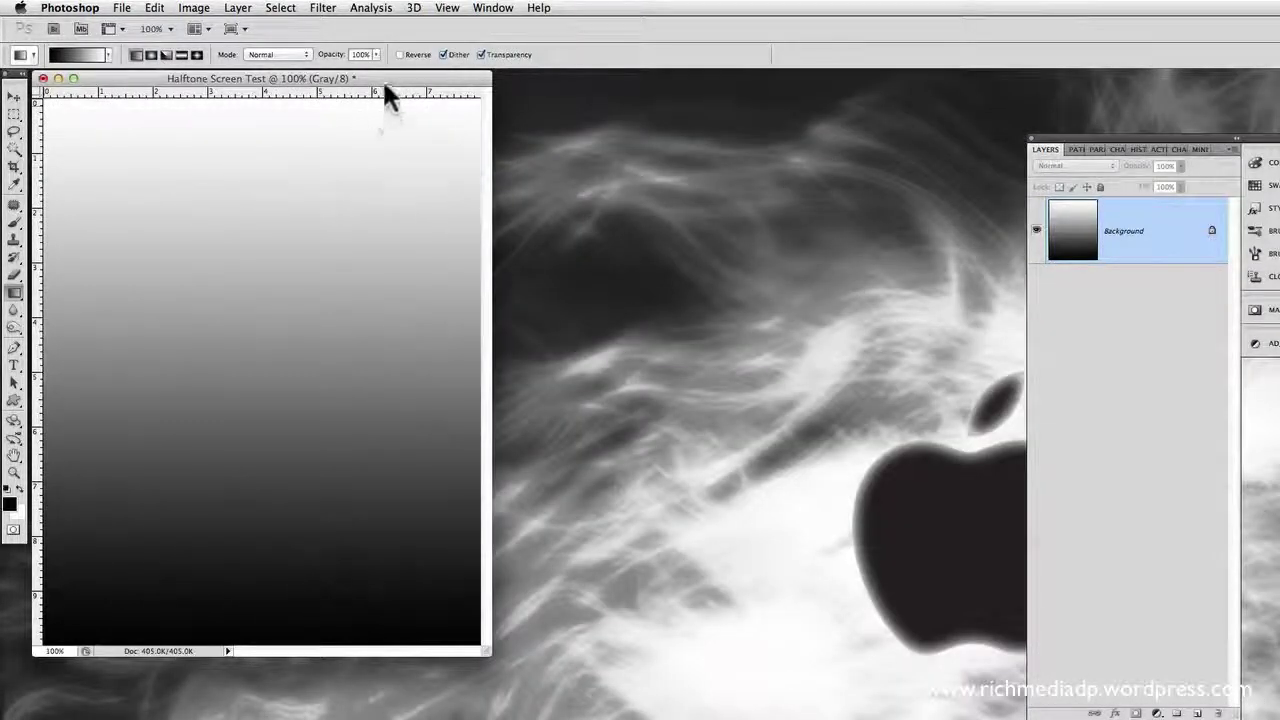
# Convert the gradient to a 72 pixels/inch Bitmap using a Round halftone screen at 20 lines/inch and 45 degrees
pyautogui.click(154, 8)
pyautogui.moveTo(194, 8)
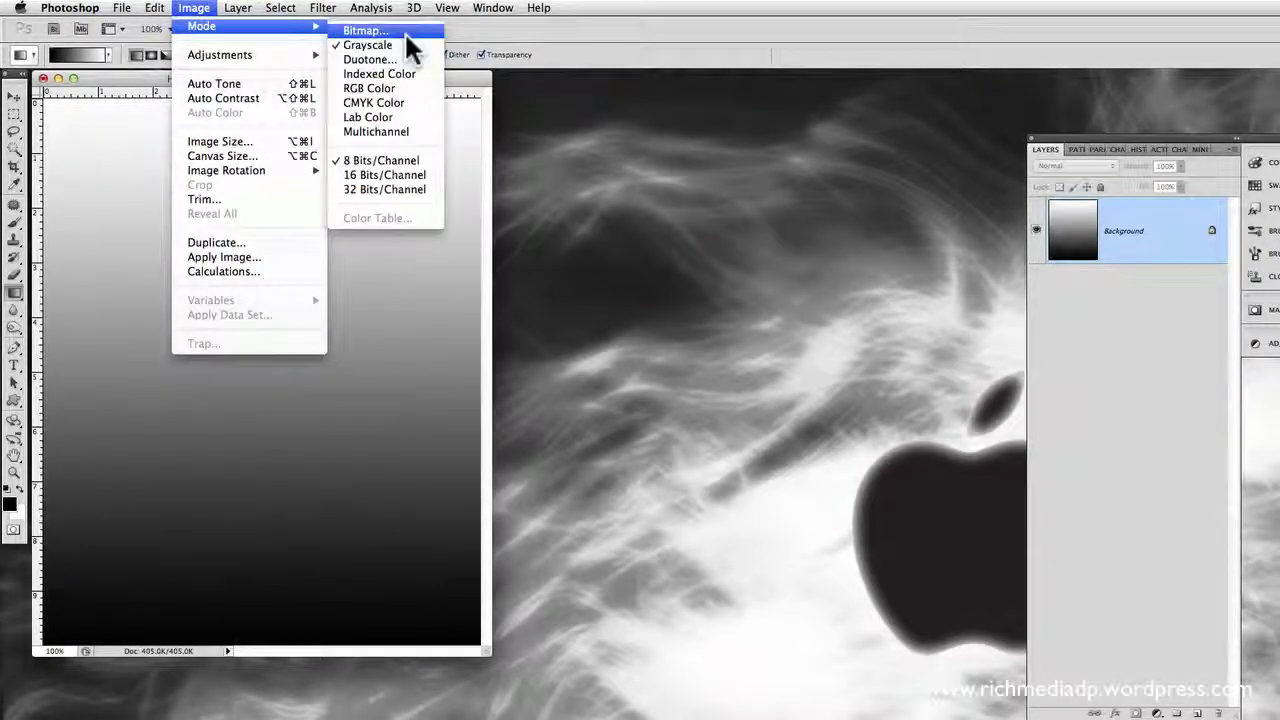
pyautogui.click(403, 30)
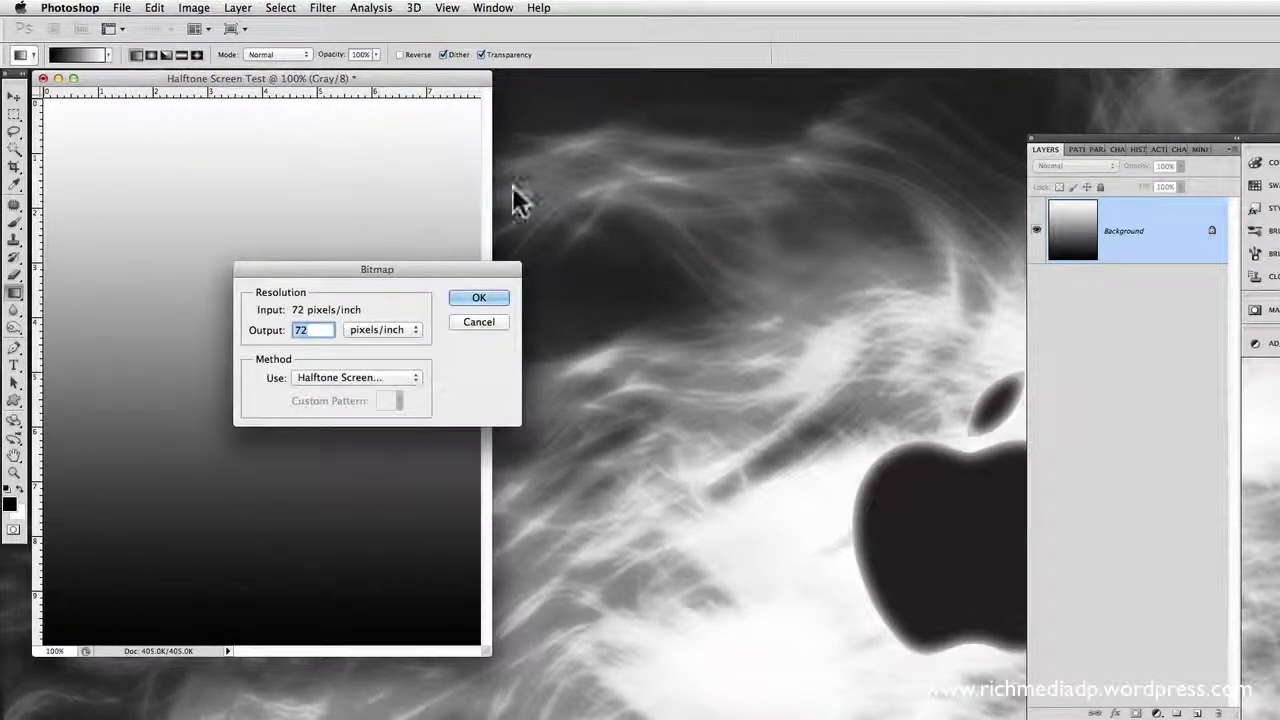
pyautogui.click(343, 374)
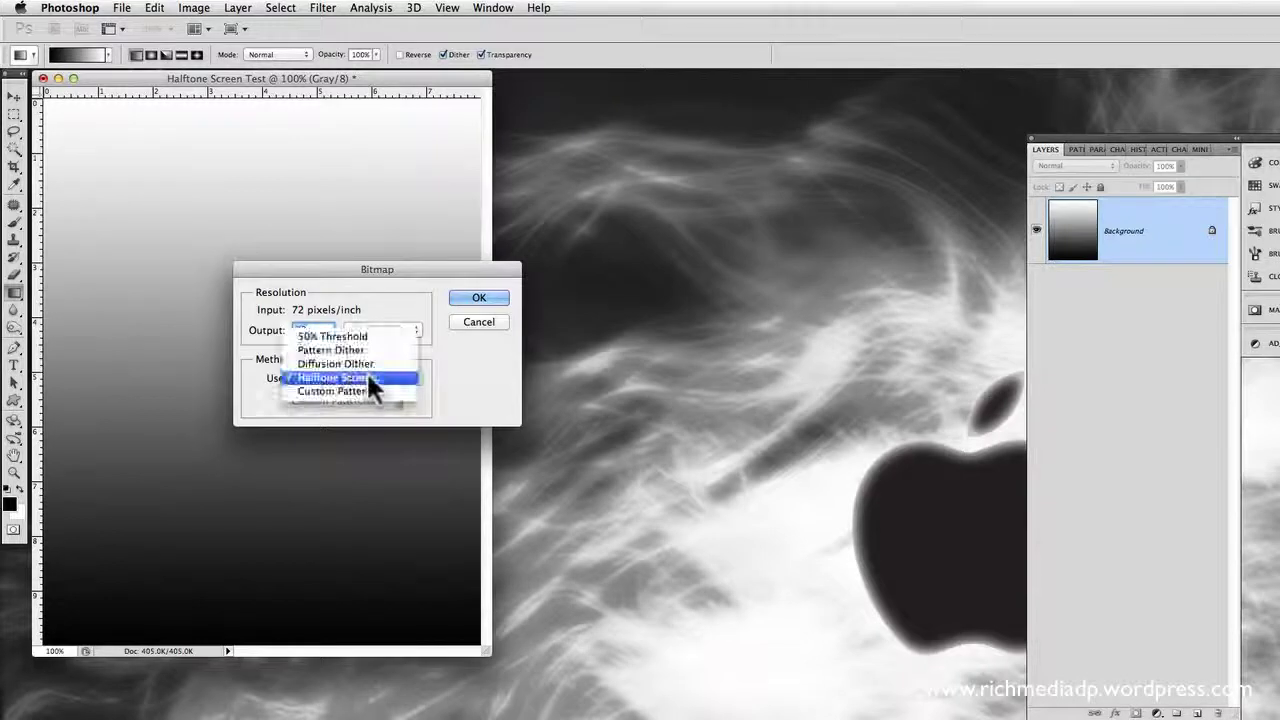
pyautogui.click(476, 294)
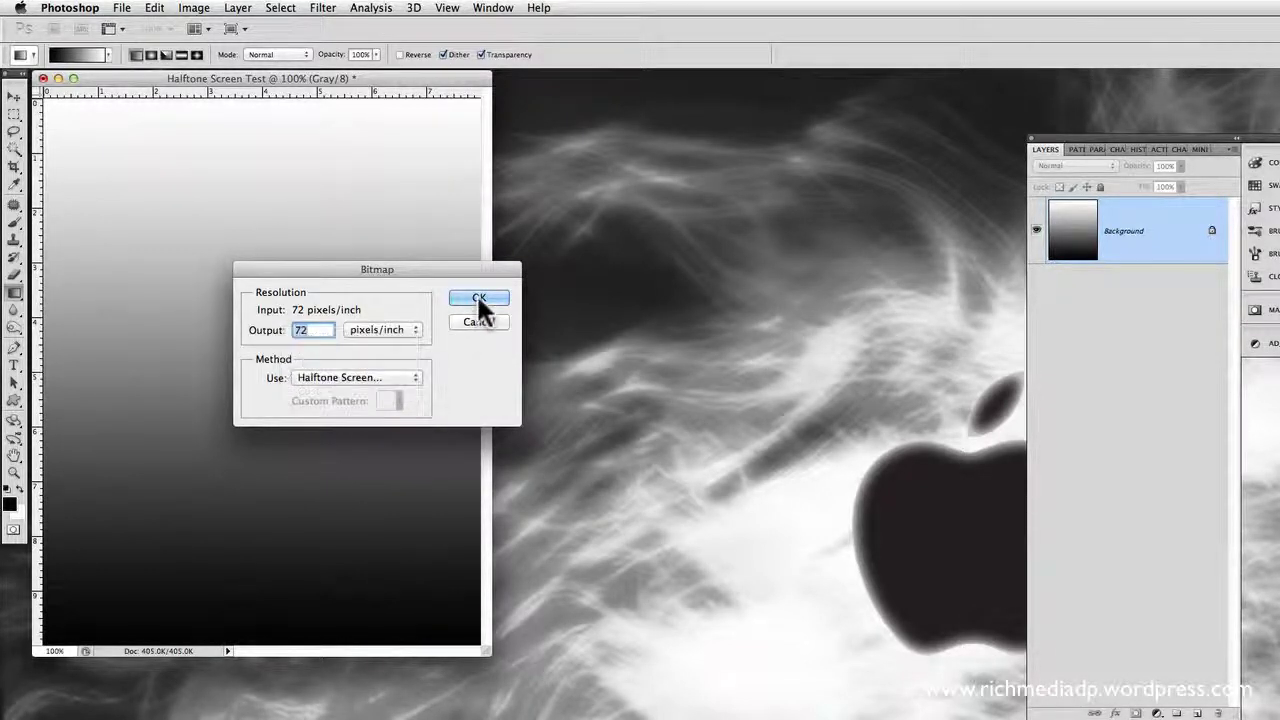
pyautogui.click(478, 298)
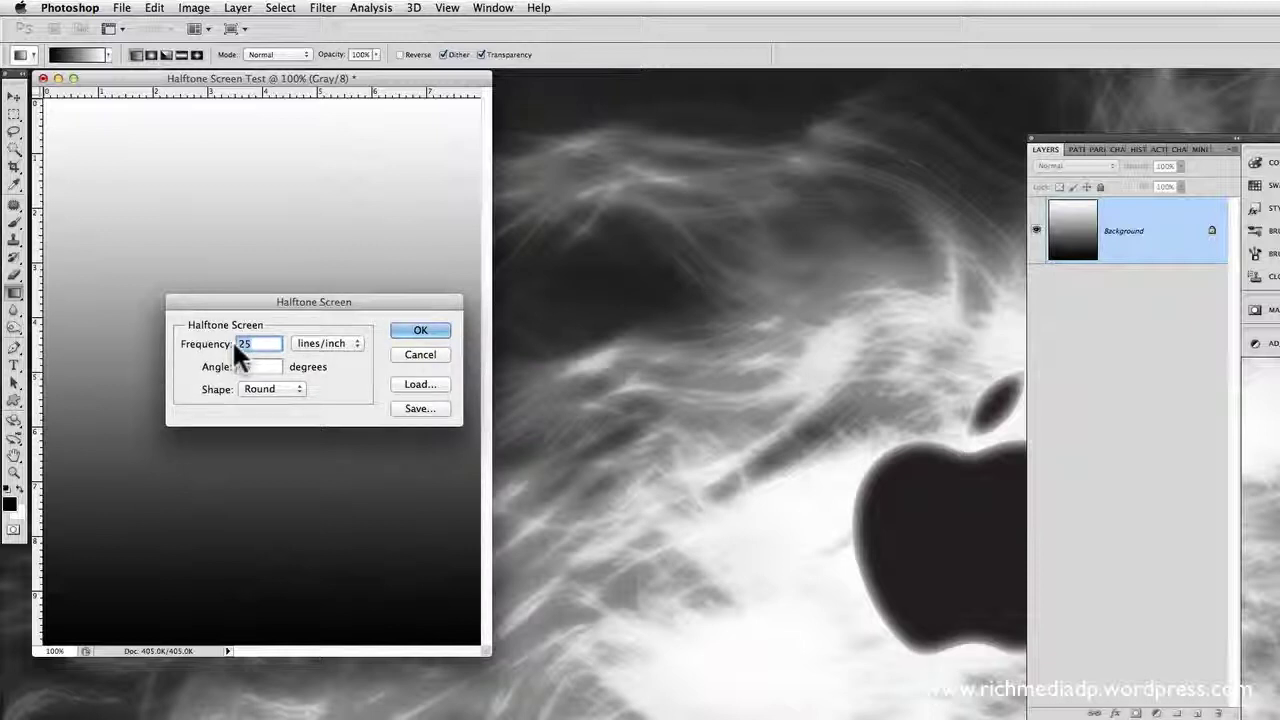
pyautogui.write('20')
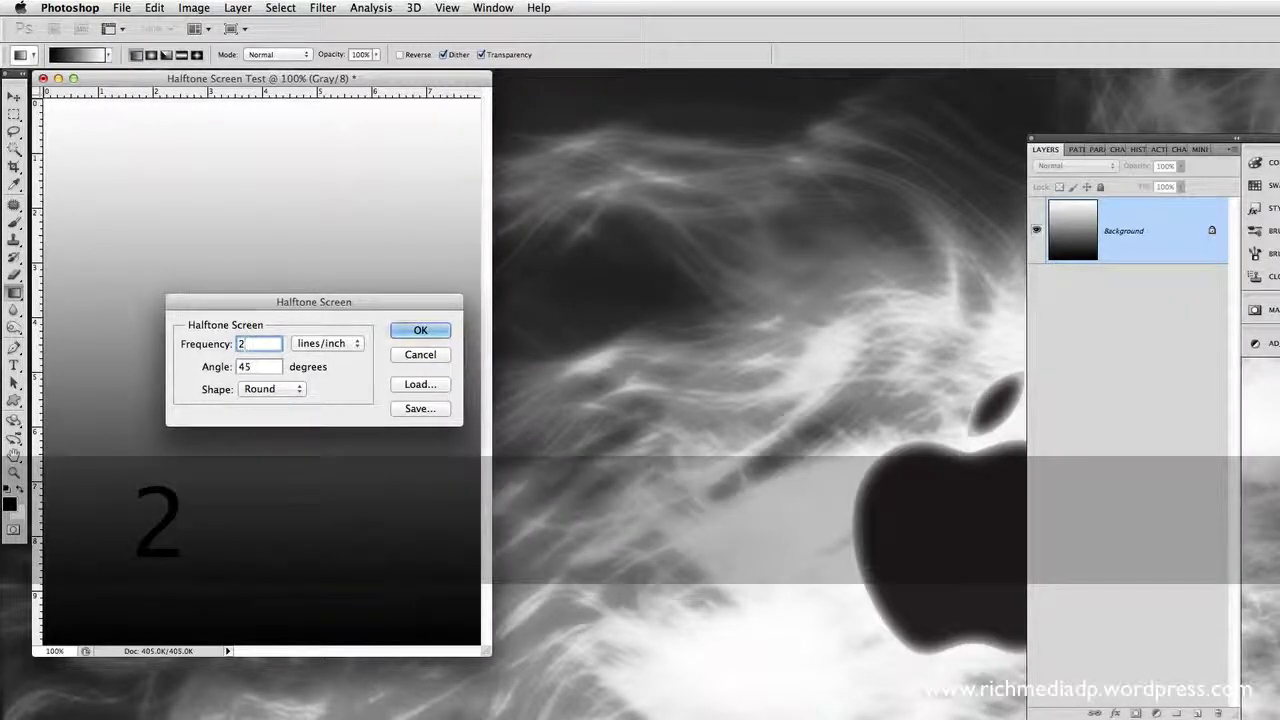
pyautogui.click(427, 334)
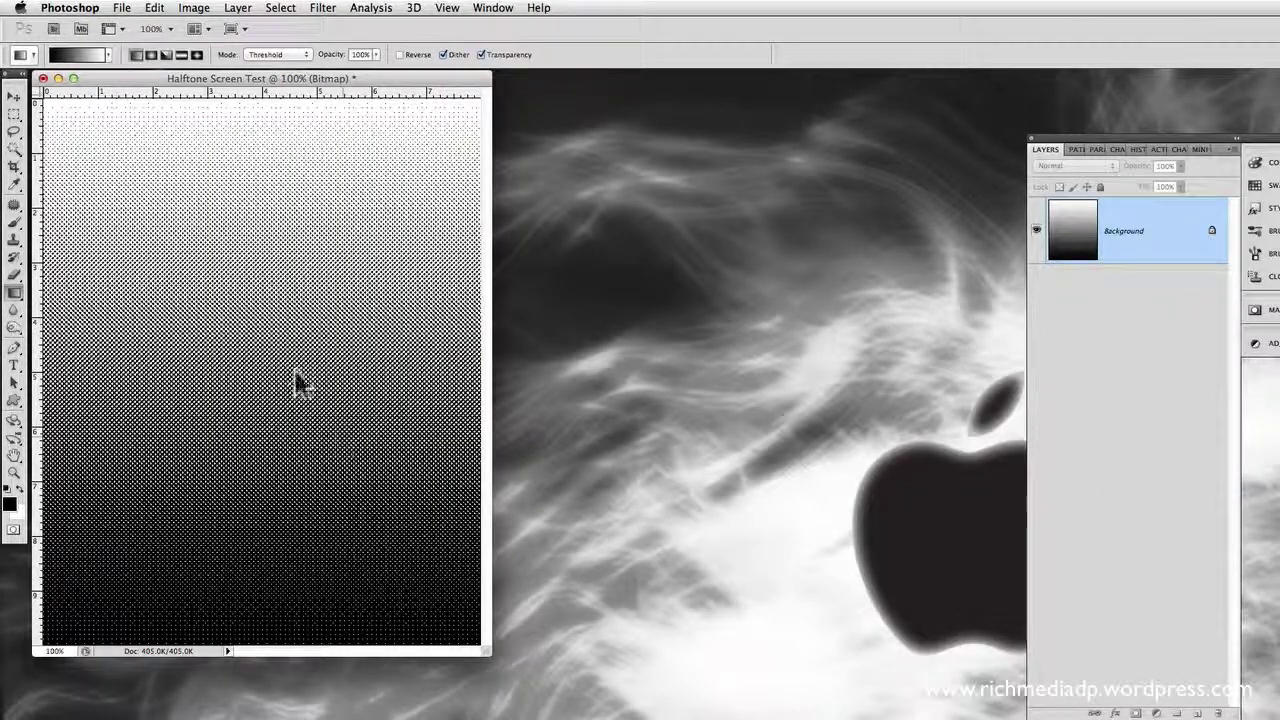
# Magnify the converted bitmap with the Zoom tool to inspect its halftone dots
pyautogui.click(14, 471)
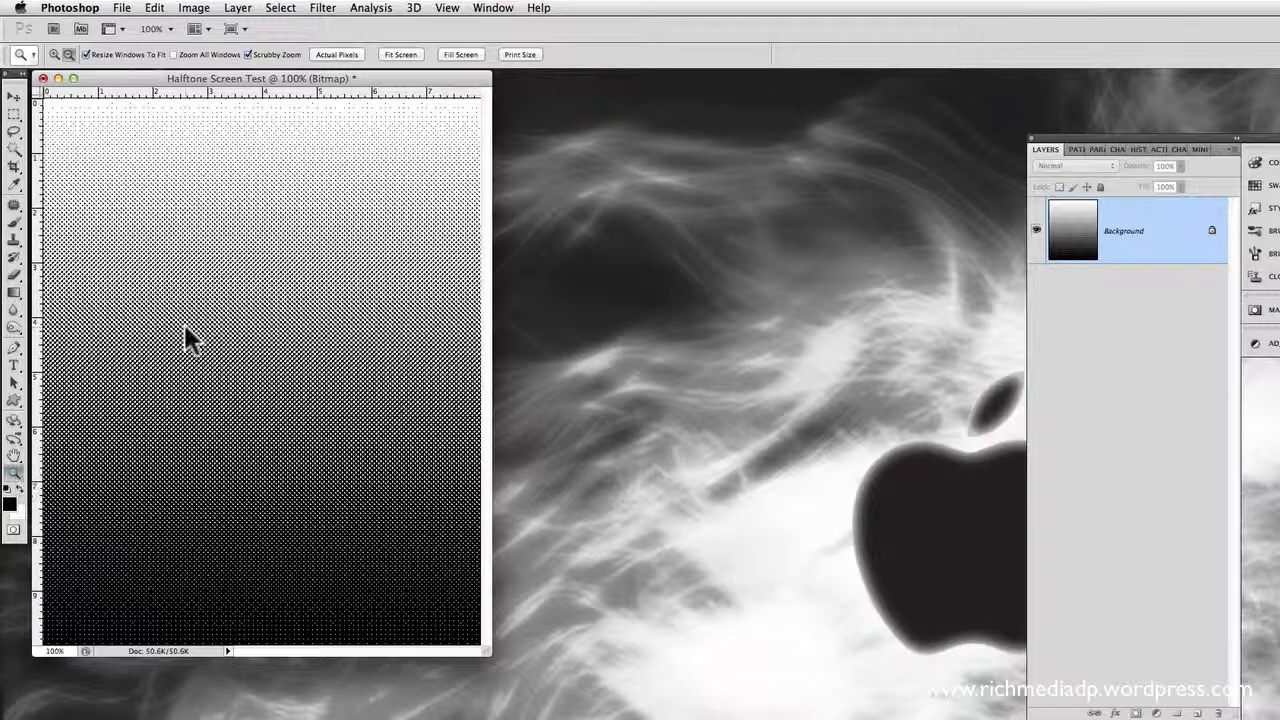
pyautogui.press('alt')
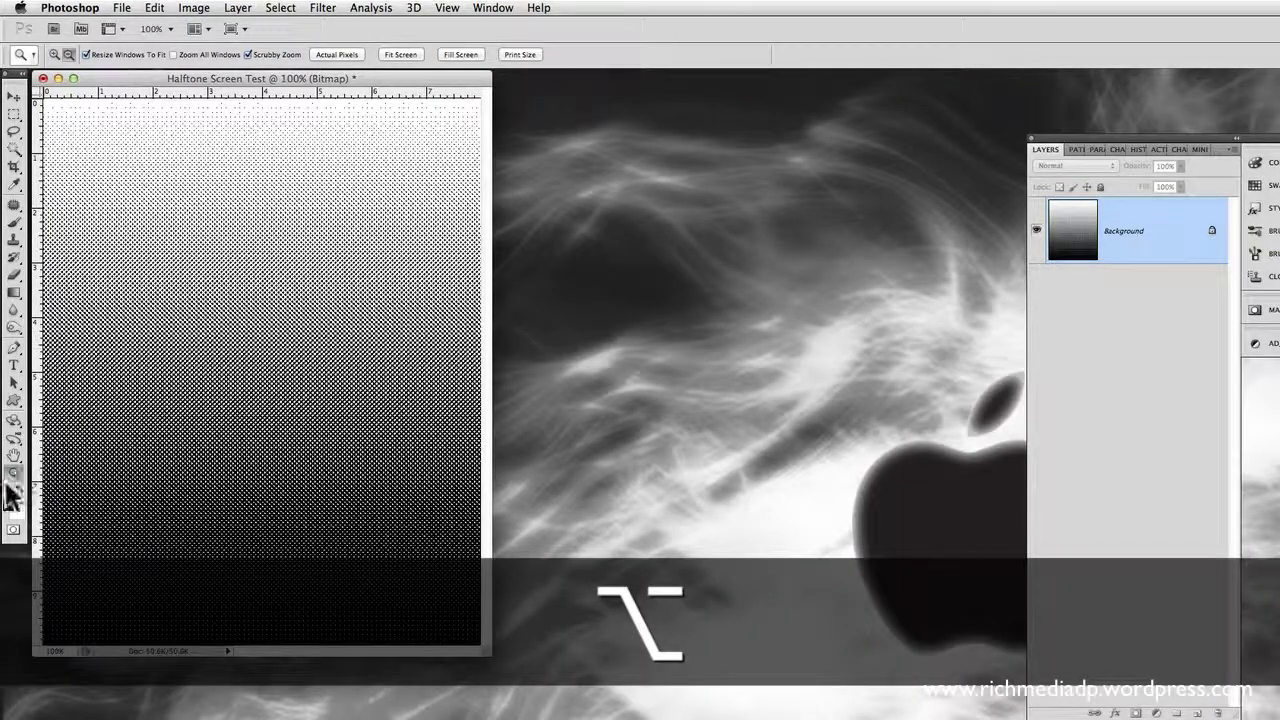
pyautogui.press('alt')
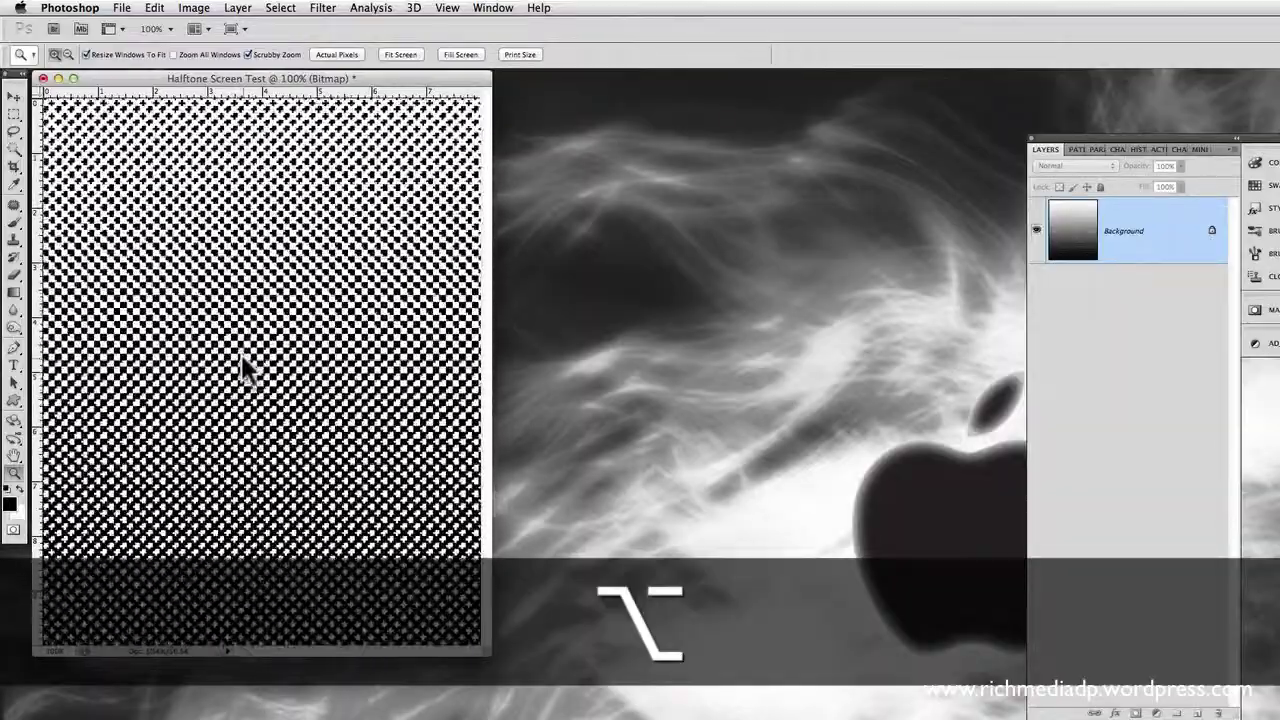
# Define the round-dot halftone bitmap as a pattern named Halftone Screen Test
pyautogui.moveTo(245, 370); pyautogui.dragTo(480, 663)
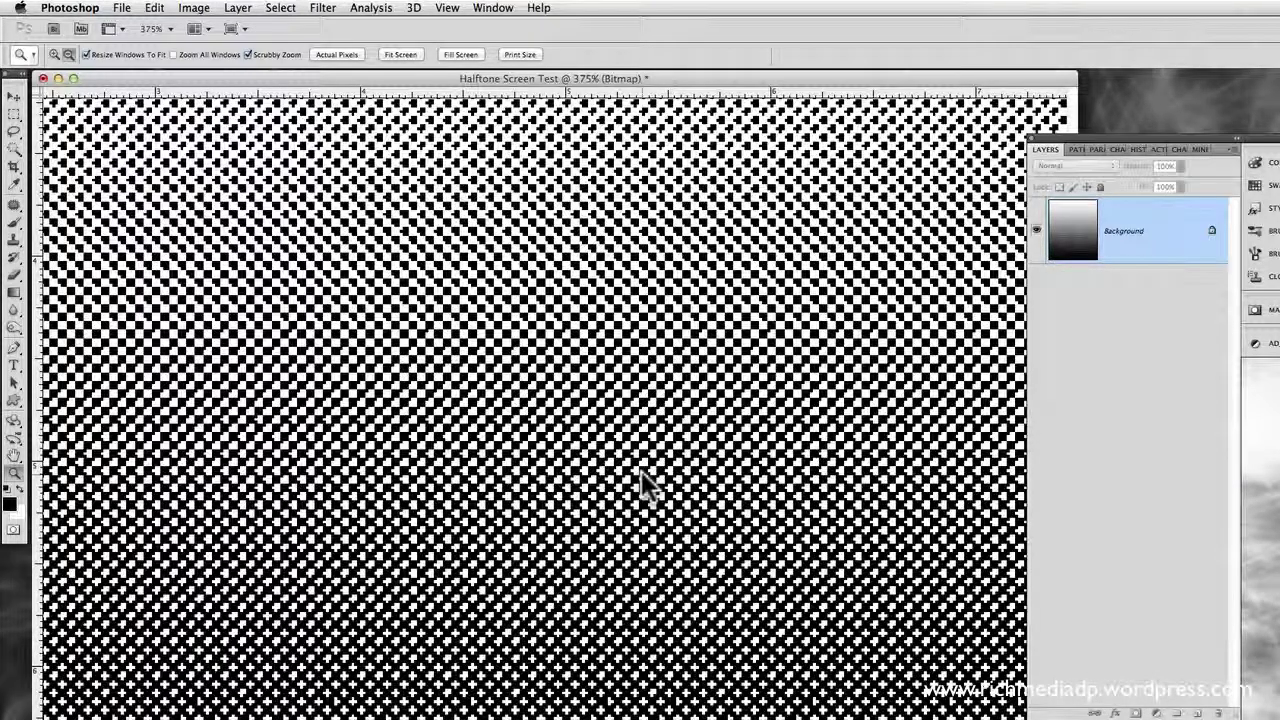
pyautogui.keyDown('alt'); pyautogui.click(566, 503); pyautogui.keyUp('alt')
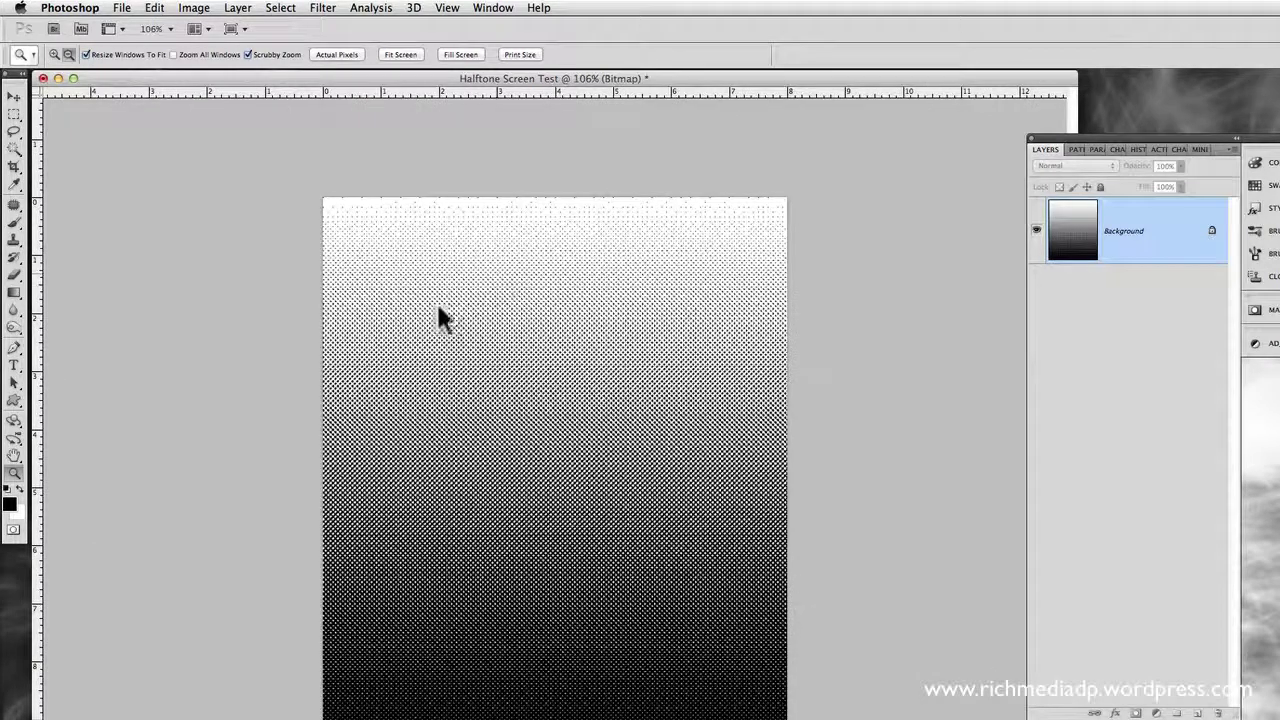
pyautogui.click(155, 8)
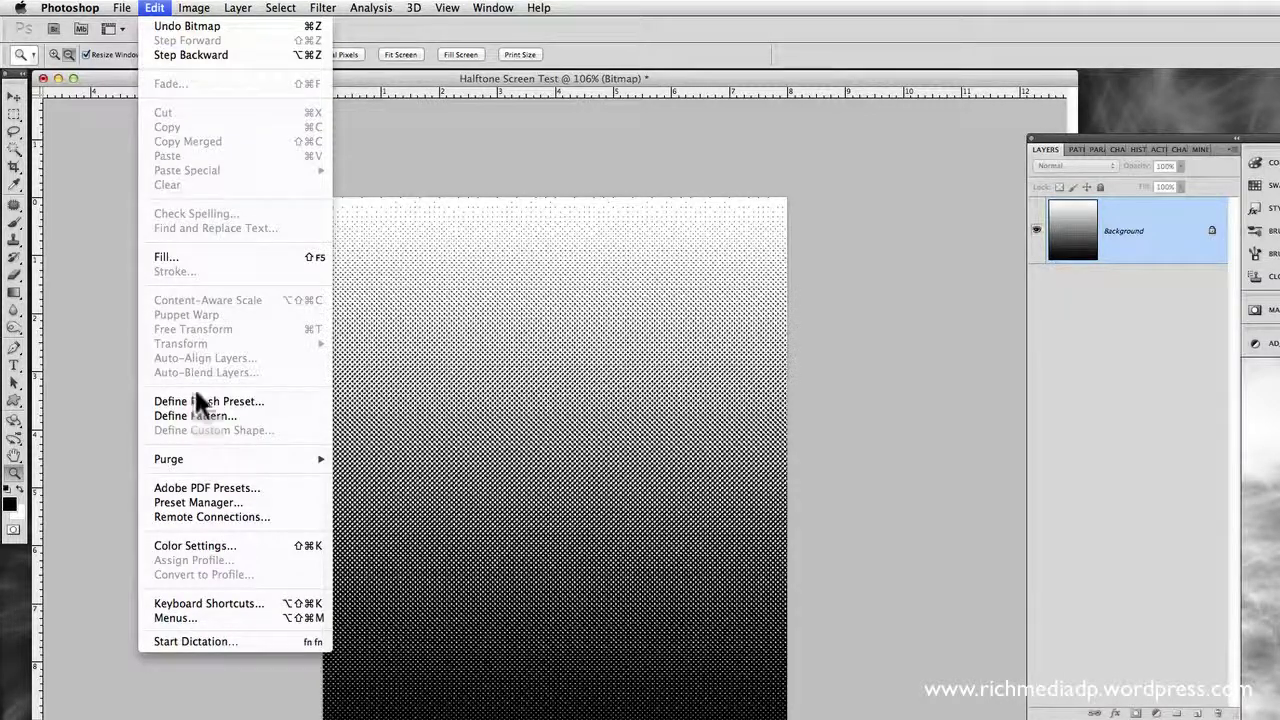
pyautogui.click(260, 414)
pyautogui.moveTo(975, 490); pyautogui.dragTo(535, 110)
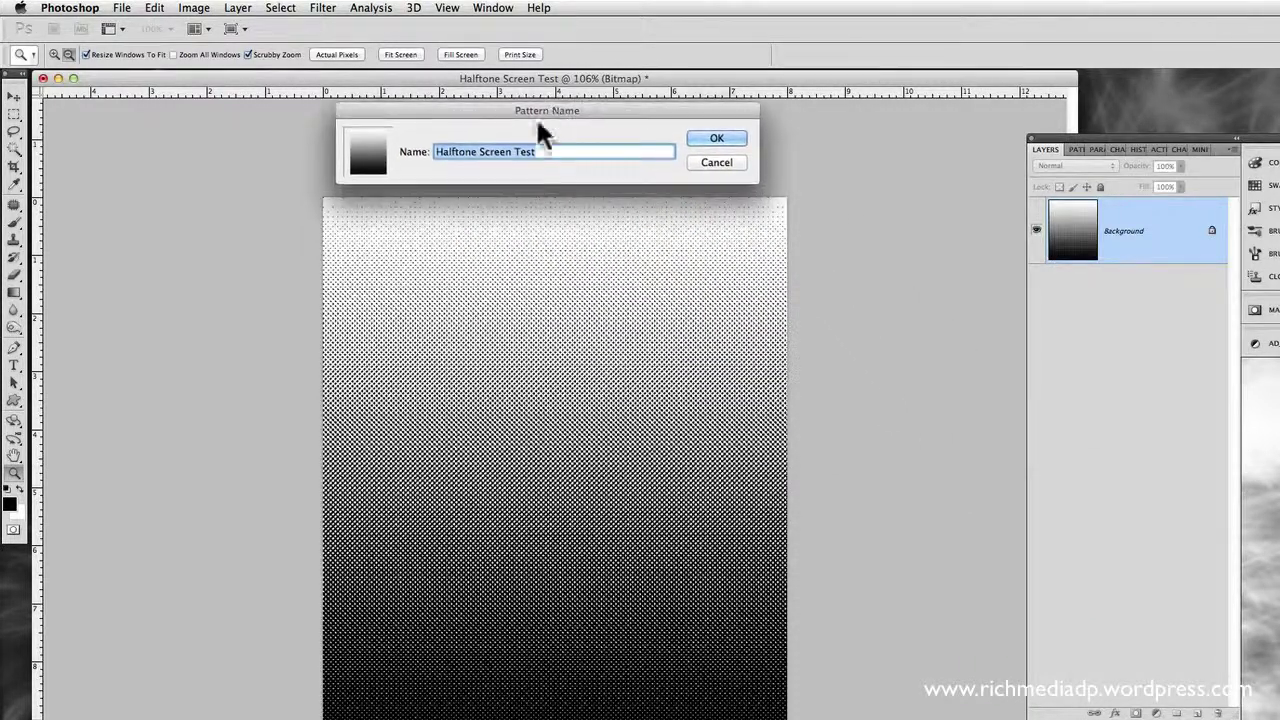
pyautogui.click(737, 133)
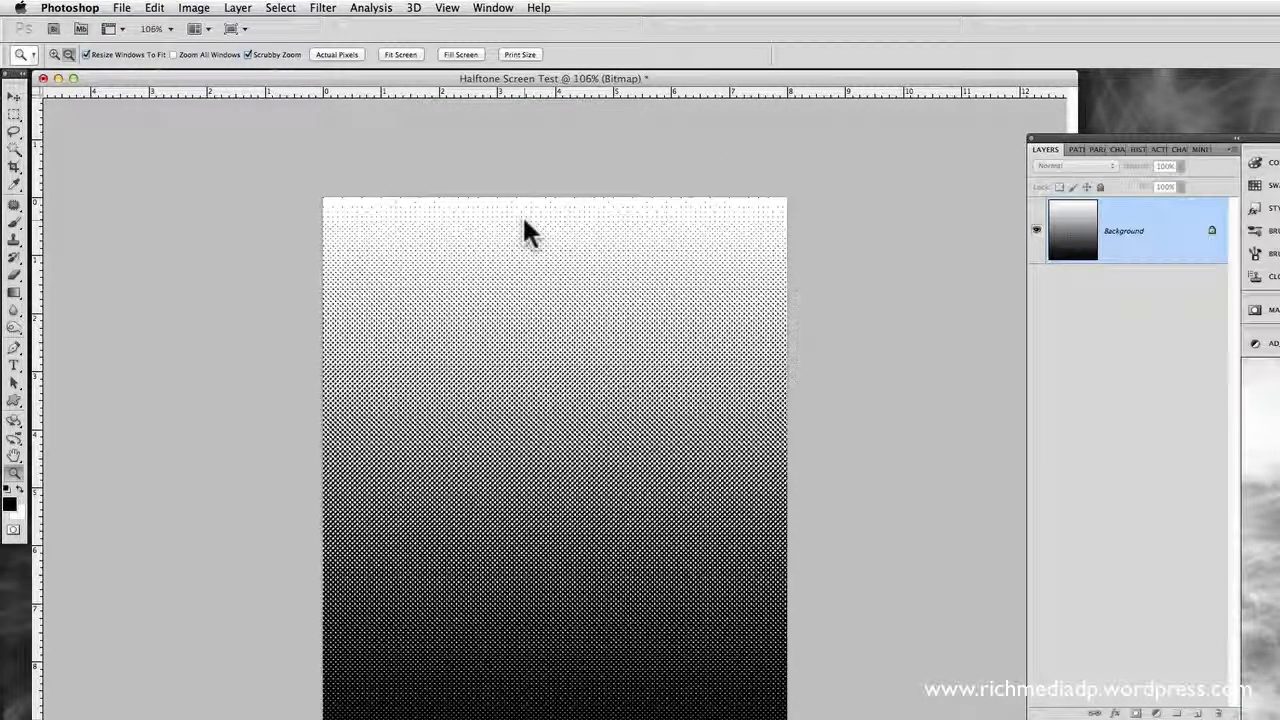
# Open the photo meka85-2125211.jpg from the Desktop folder
pyautogui.click(121, 7)
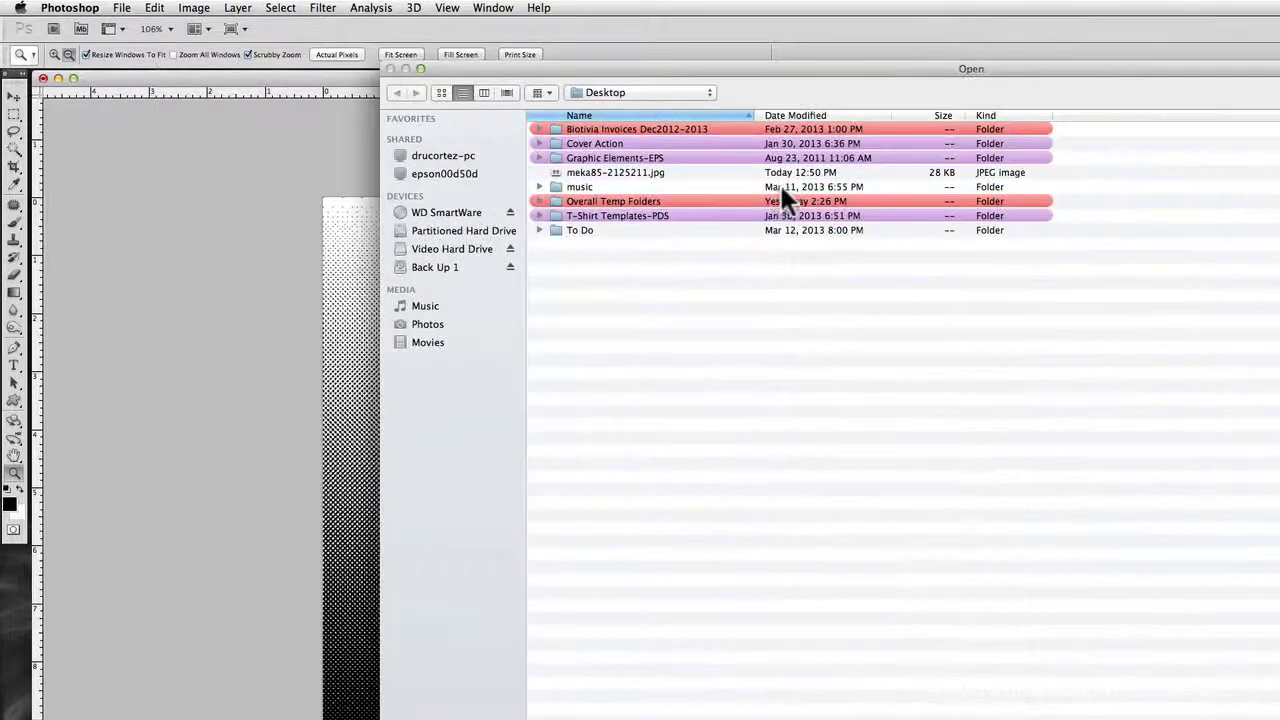
pyautogui.click(612, 172)
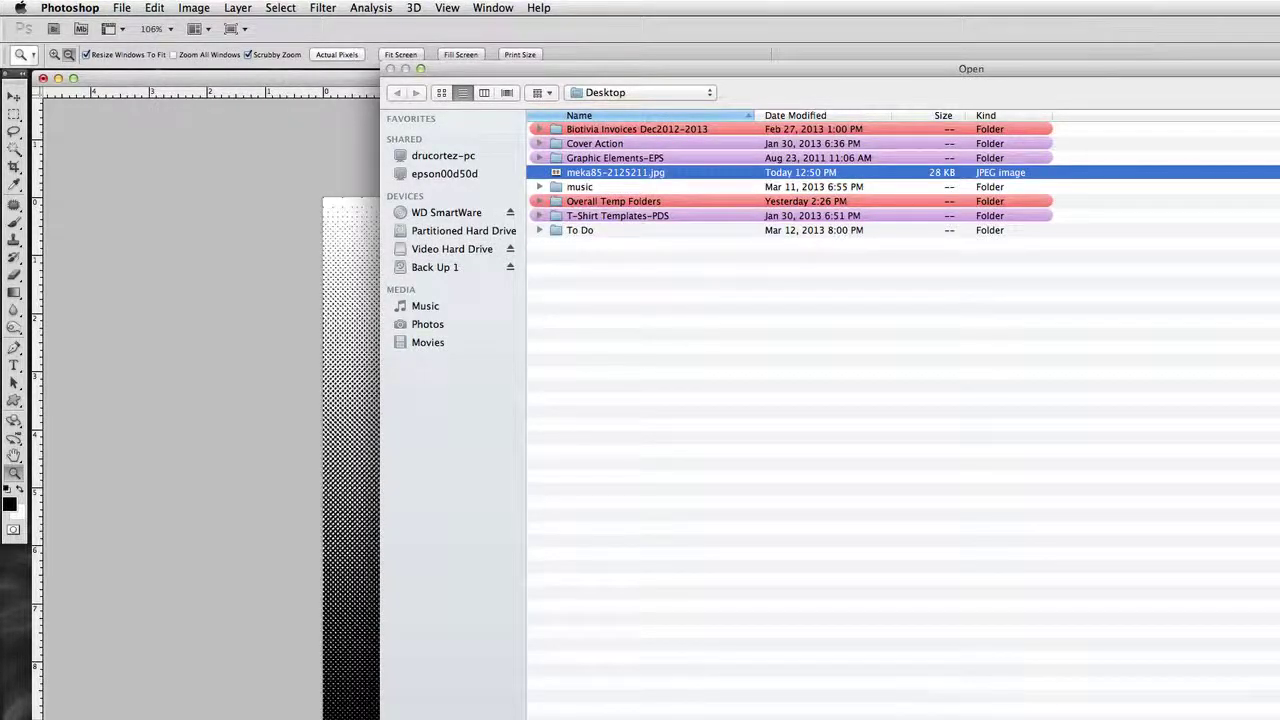
pyautogui.press('Return')
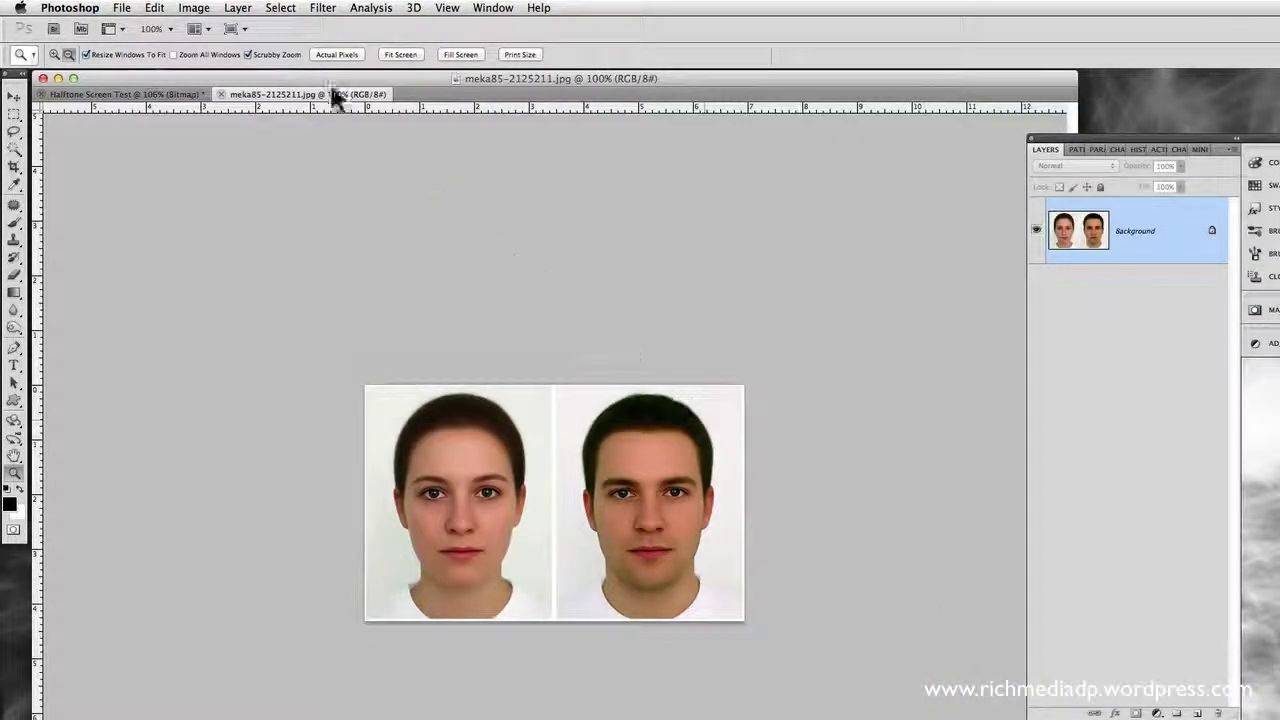
# Check the photo's pixel dimensions, document size and resolution in Image Size, leaving its values as they are
pyautogui.click(154, 8)
pyautogui.moveTo(190, 8)
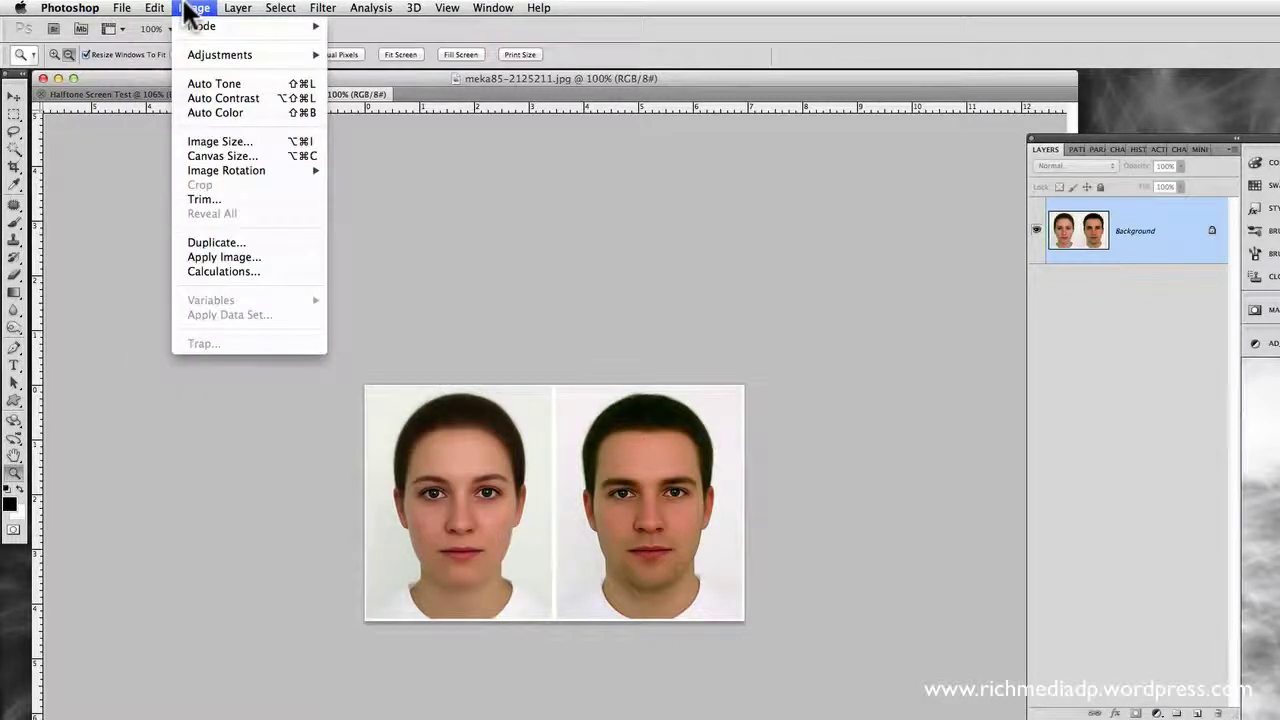
pyautogui.click(207, 140)
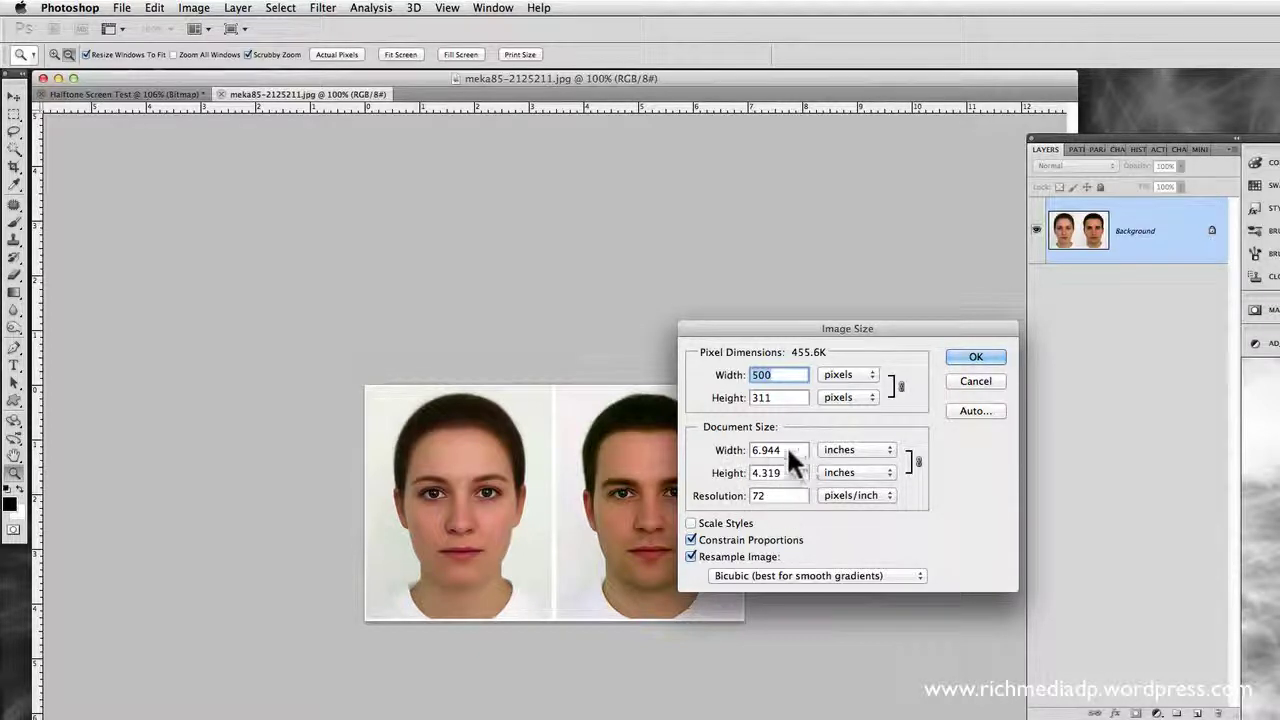
pyautogui.click(985, 362)
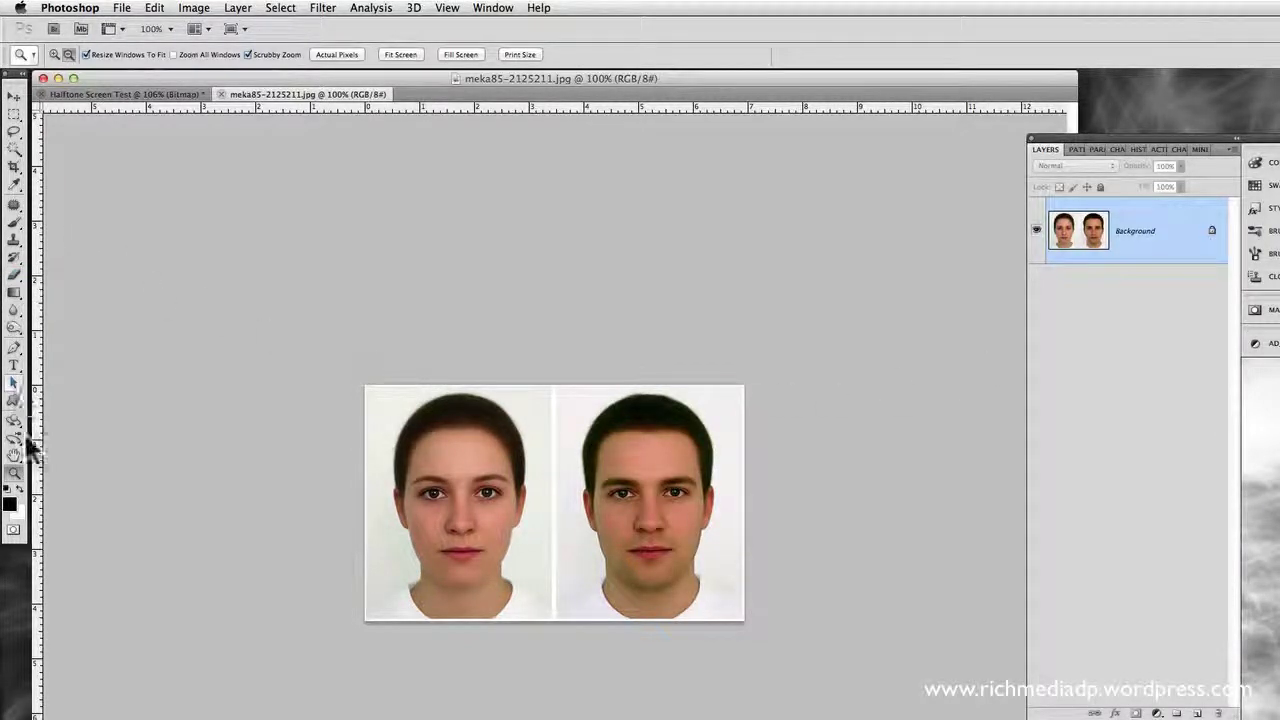
# Crop the photo with the Crop tool to keep only the woman's portrait
pyautogui.click(14, 166)
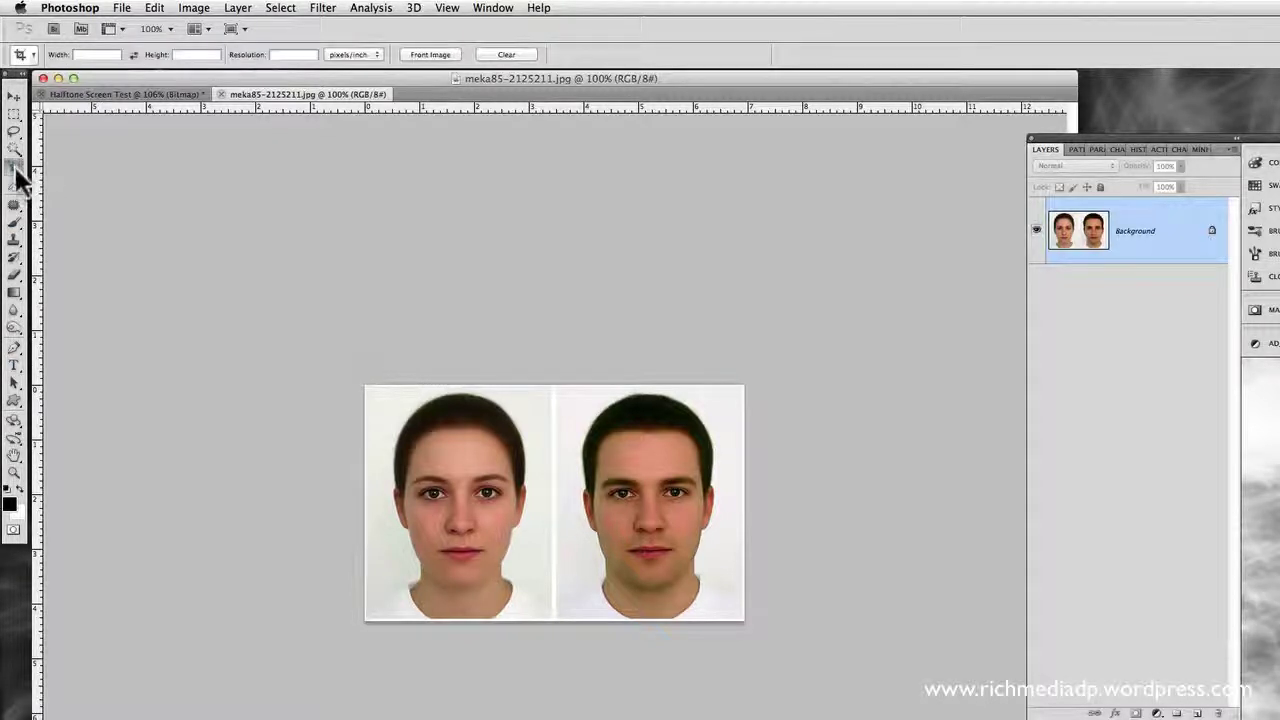
pyautogui.click(15, 167)
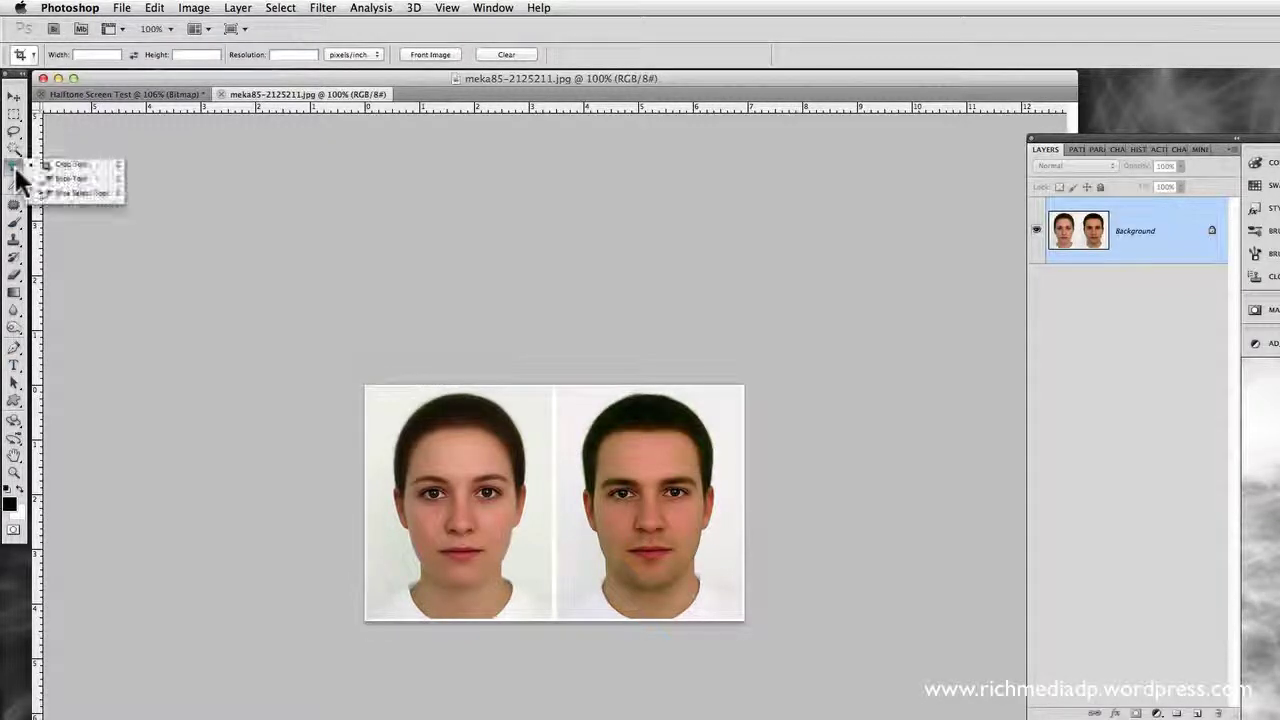
pyautogui.click(70, 165)
pyautogui.moveTo(352, 368); pyautogui.dragTo(551, 625)
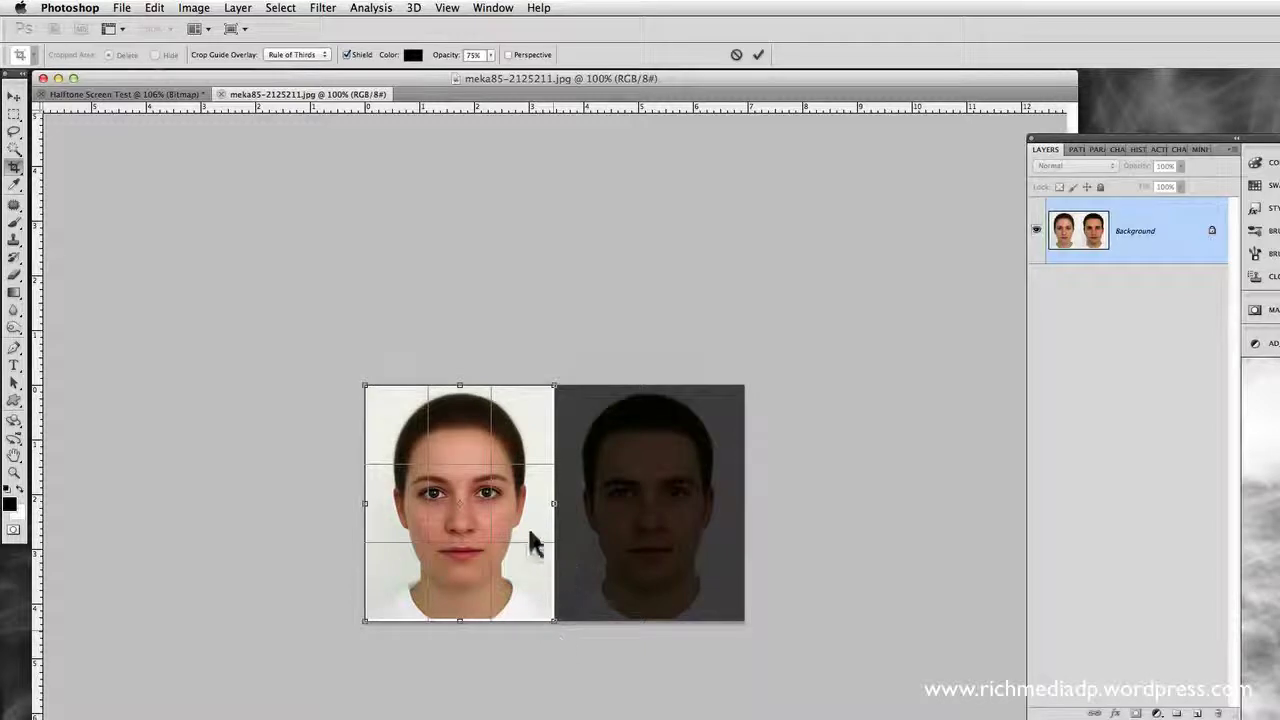
pyautogui.click(152, 8)
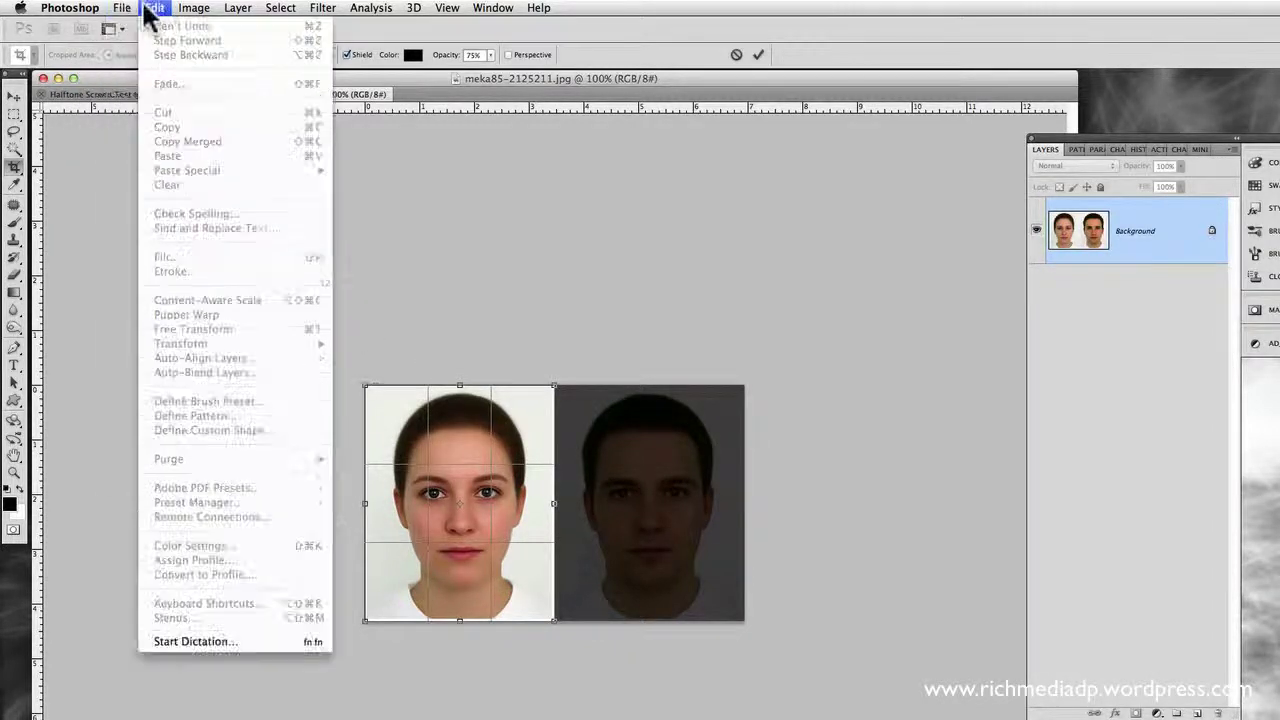
pyautogui.click(57, 50)
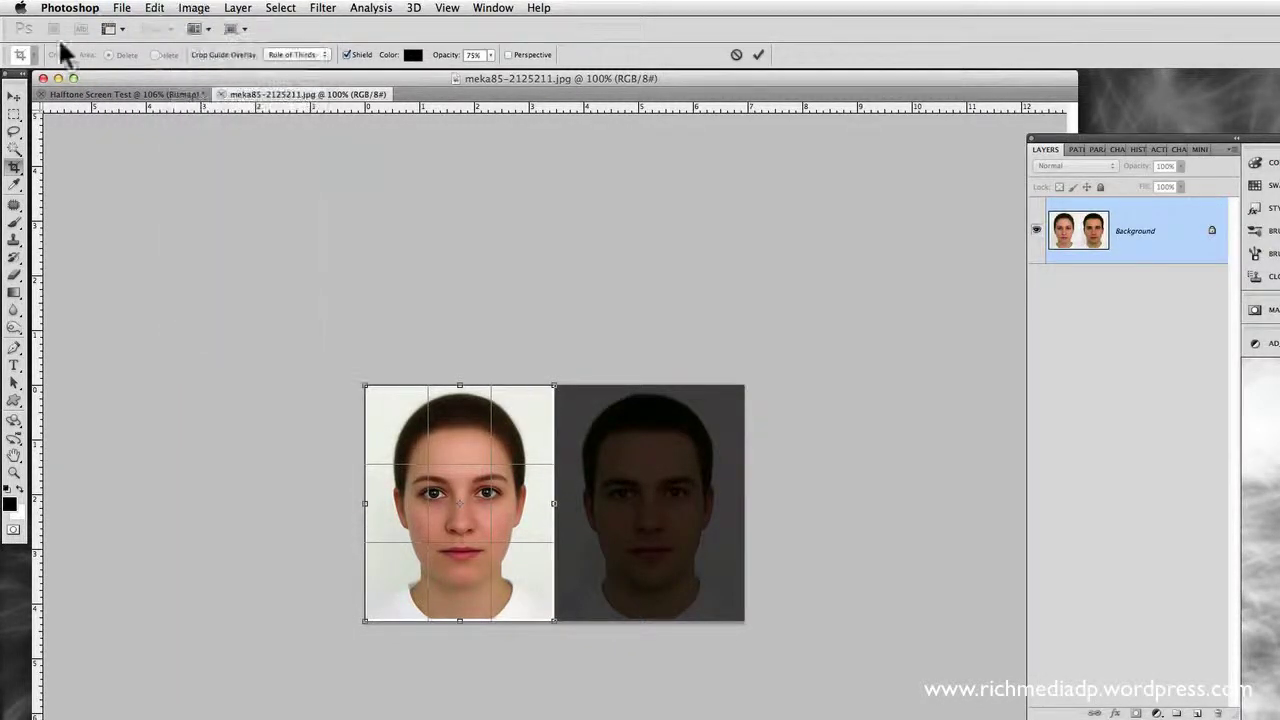
pyautogui.click(14, 100)
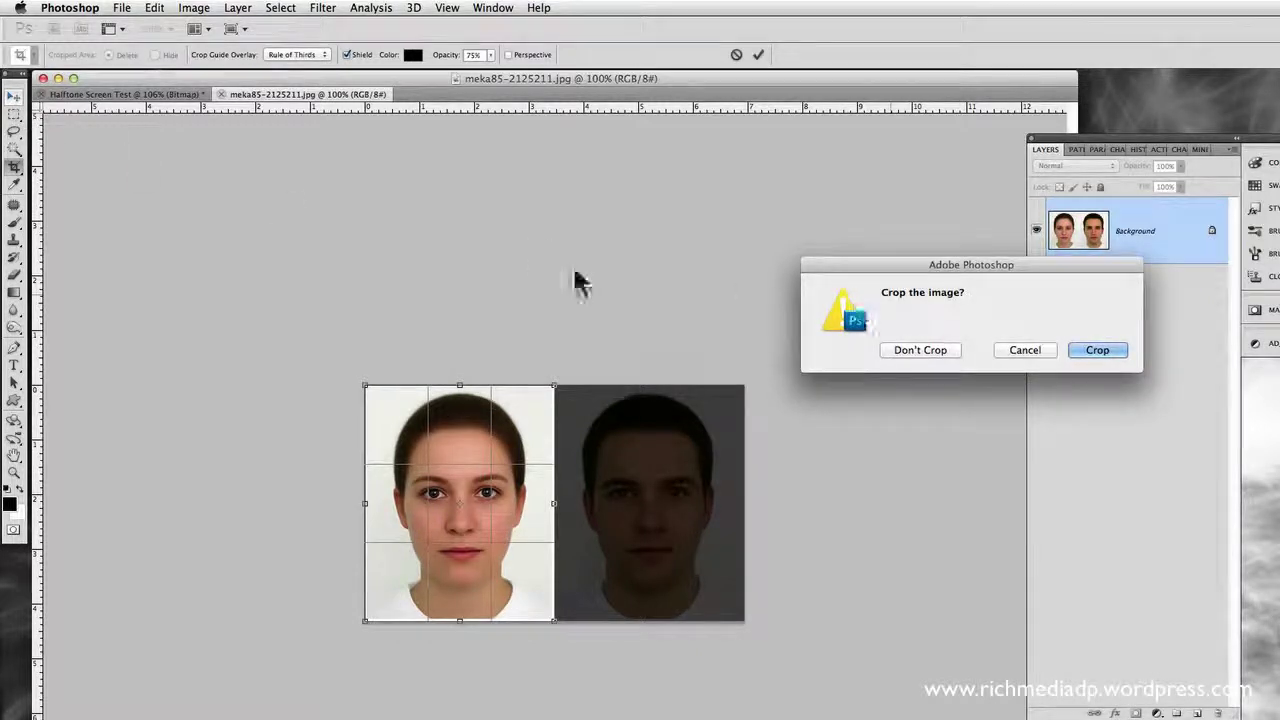
pyautogui.click(1095, 350)
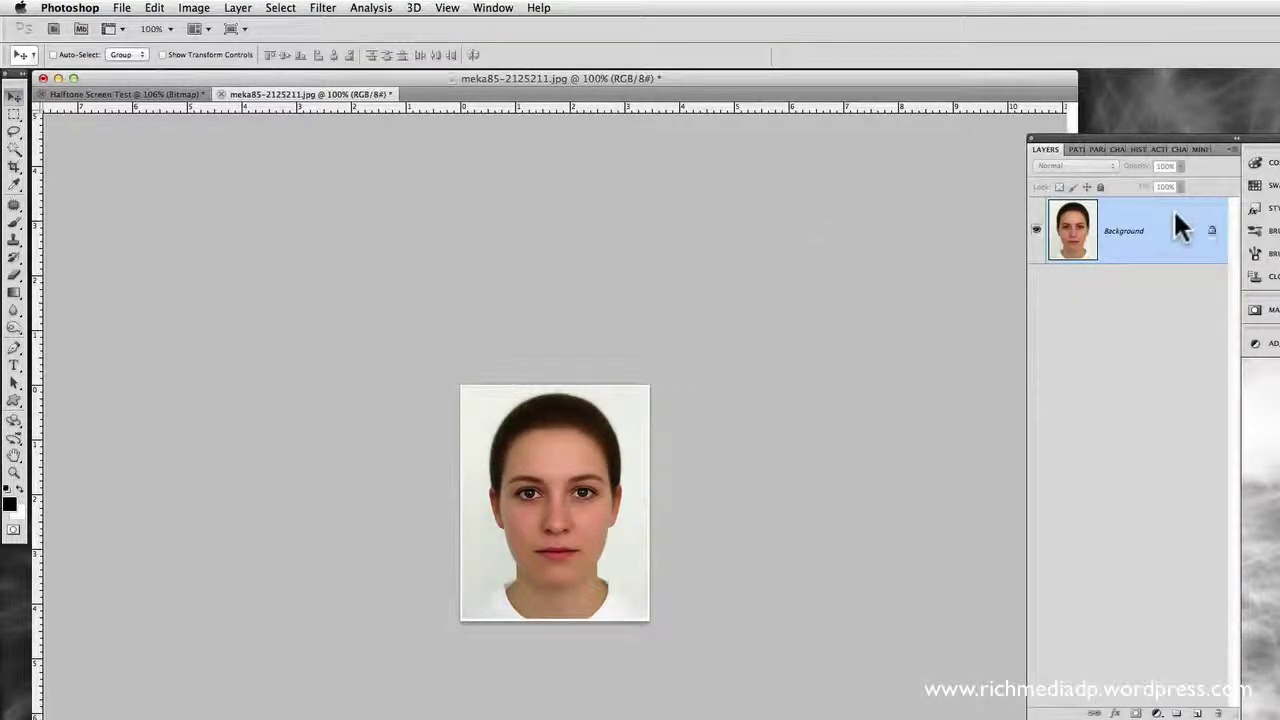
# Fit the cropped portrait on screen and place the Layers panel beside the image window
pyautogui.moveTo(1187, 132); pyautogui.dragTo(1279, 270)
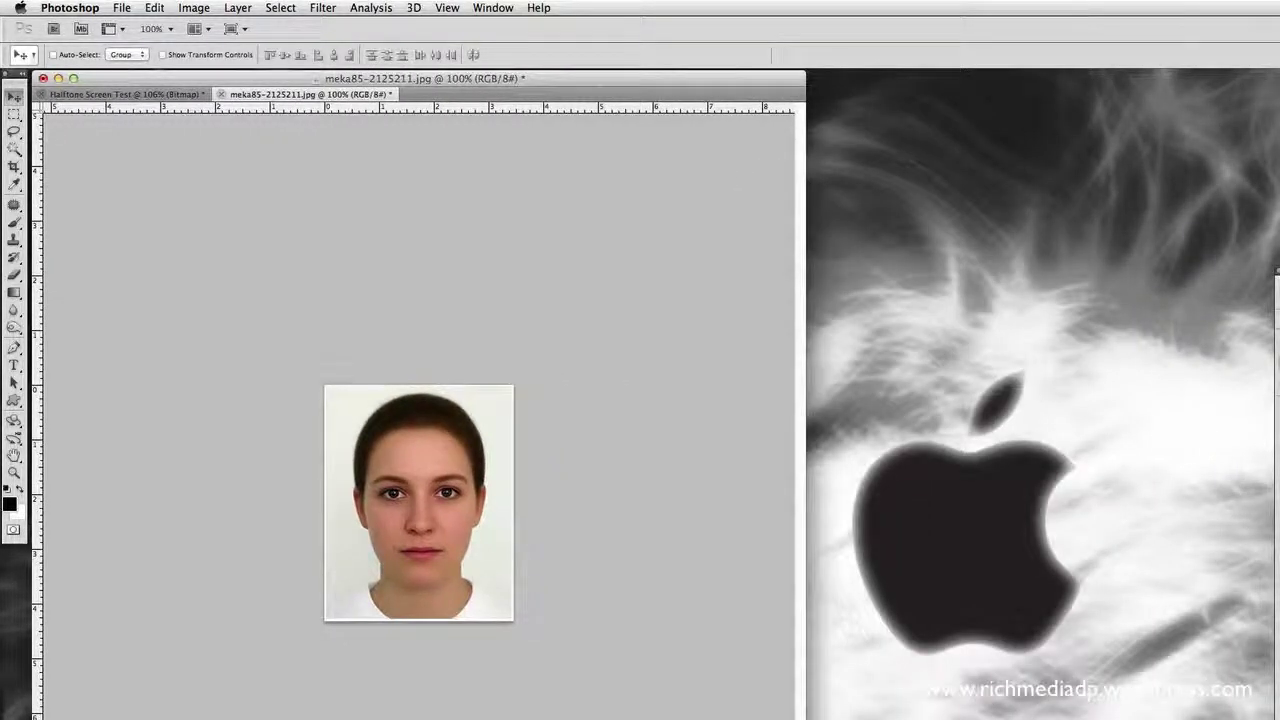
pyautogui.click(447, 8)
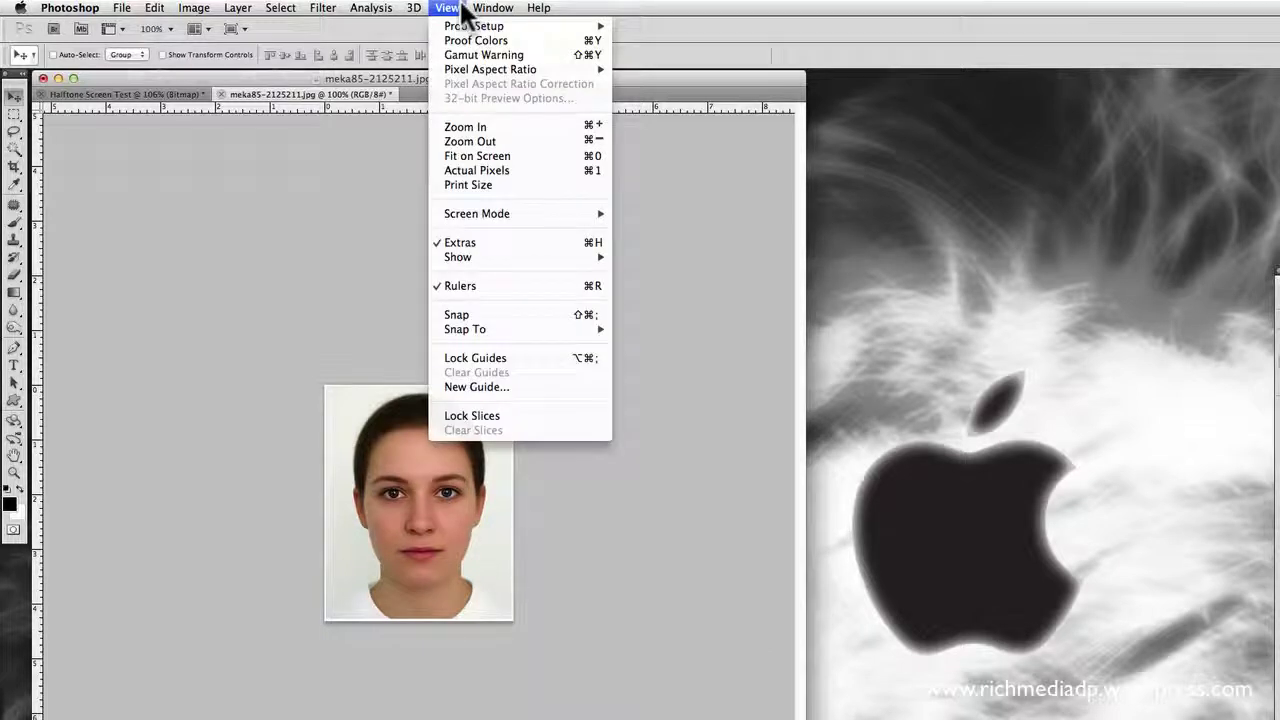
pyautogui.click(486, 151)
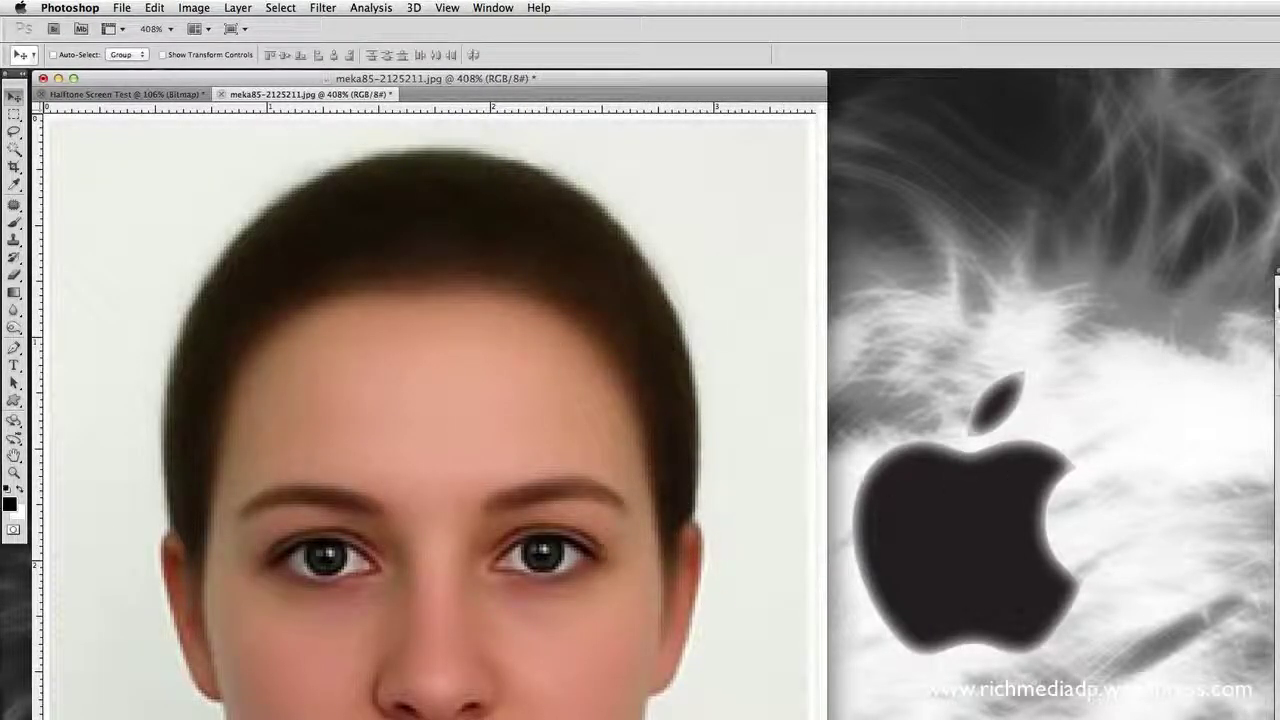
pyautogui.moveTo(1276, 268); pyautogui.dragTo(880, 79)
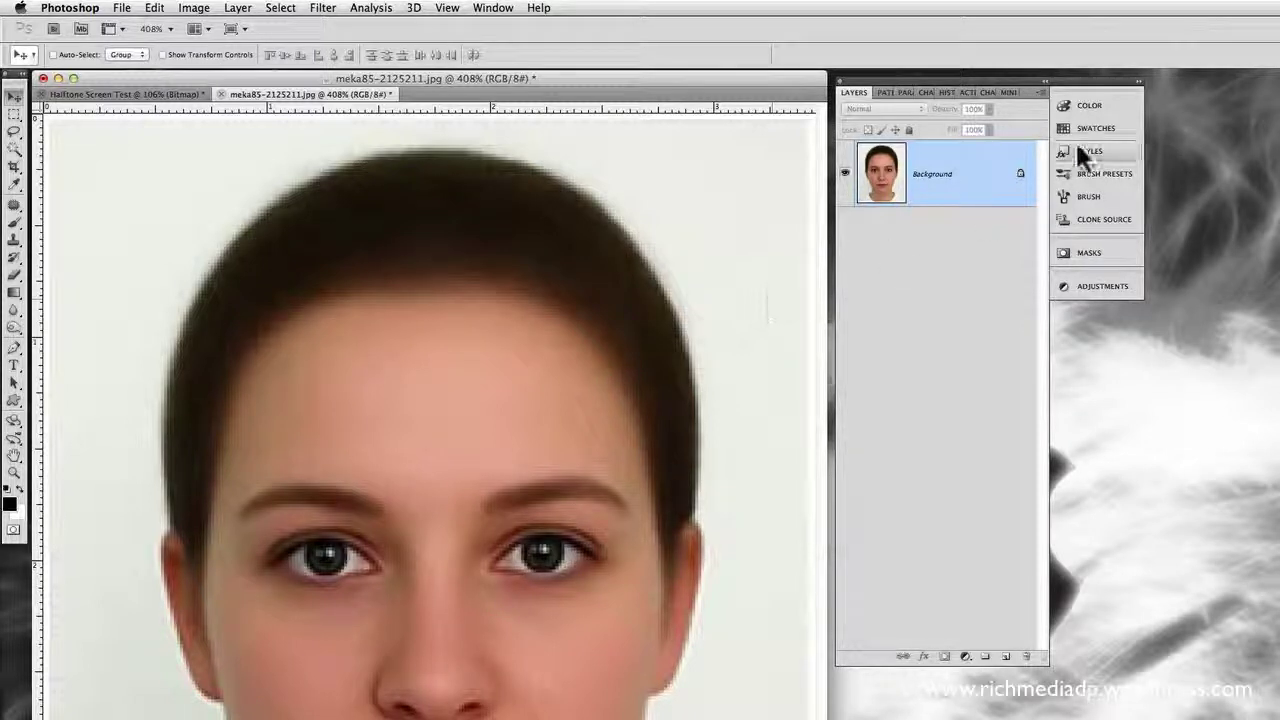
# Add an empty layer above the Background and delete it, repeating the addition and deletion once
pyautogui.click(1006, 655)
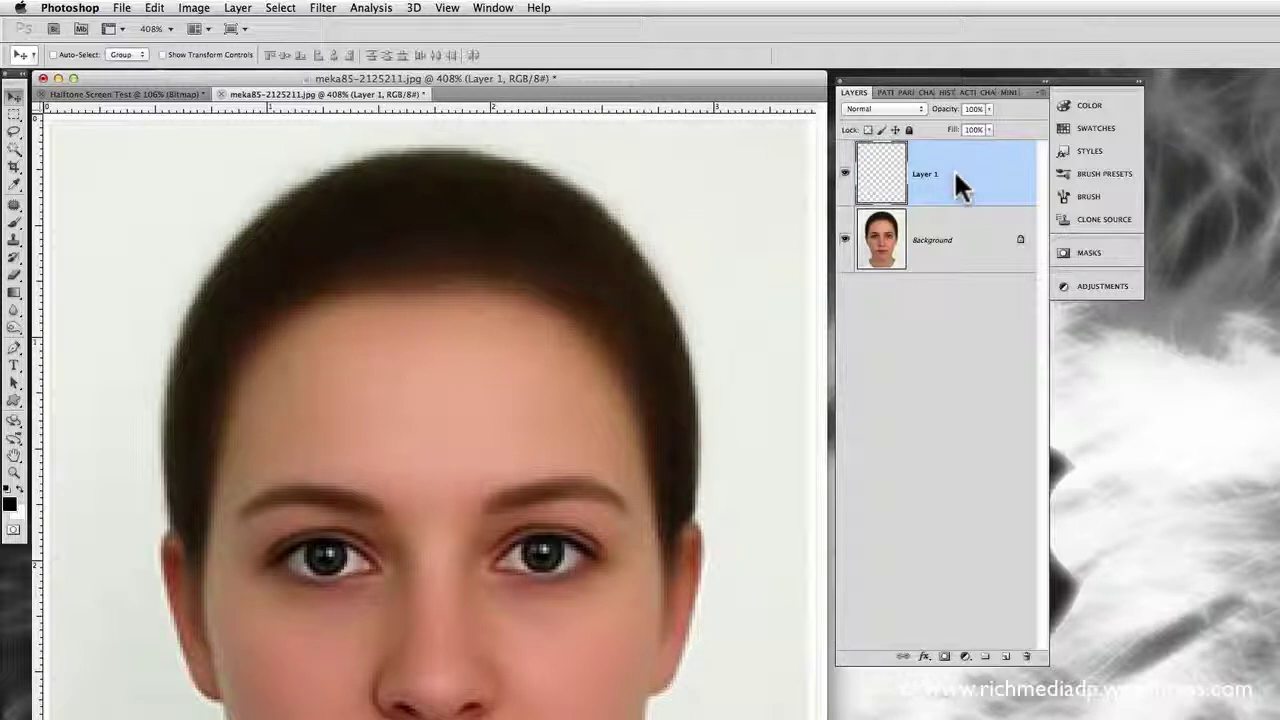
pyautogui.click(1041, 89)
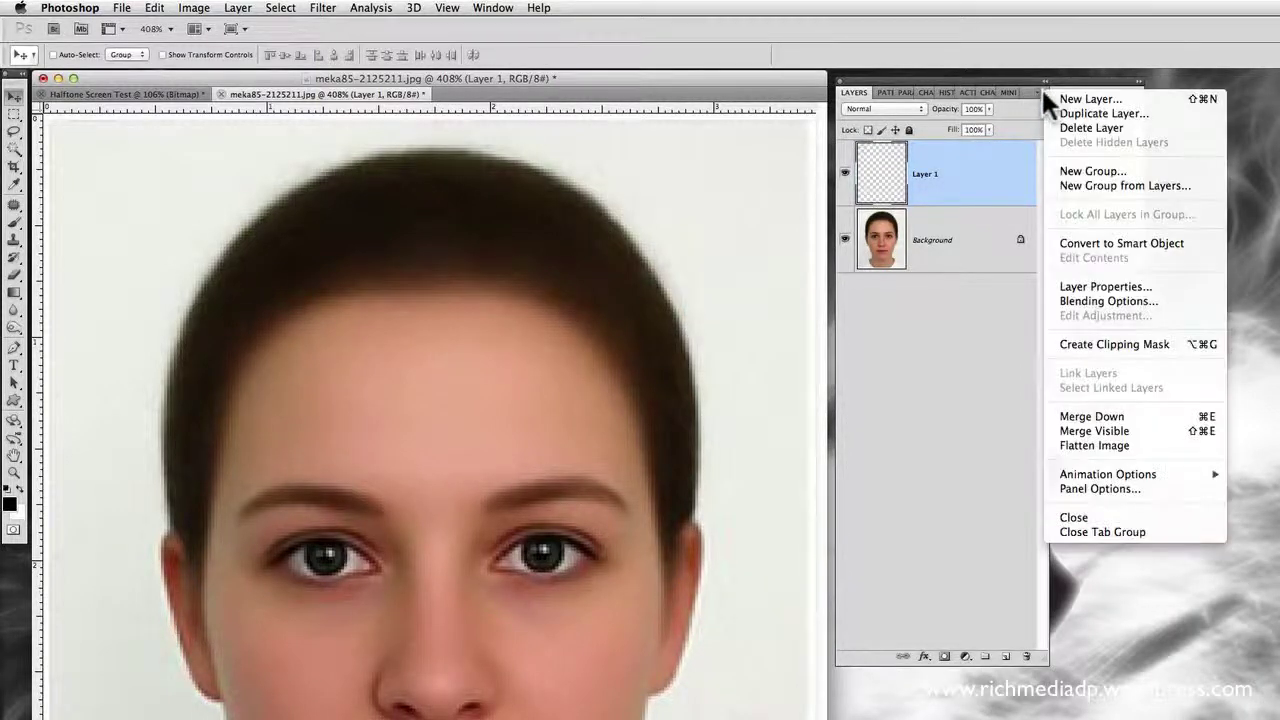
pyautogui.click(1079, 124)
pyautogui.click(1070, 355)
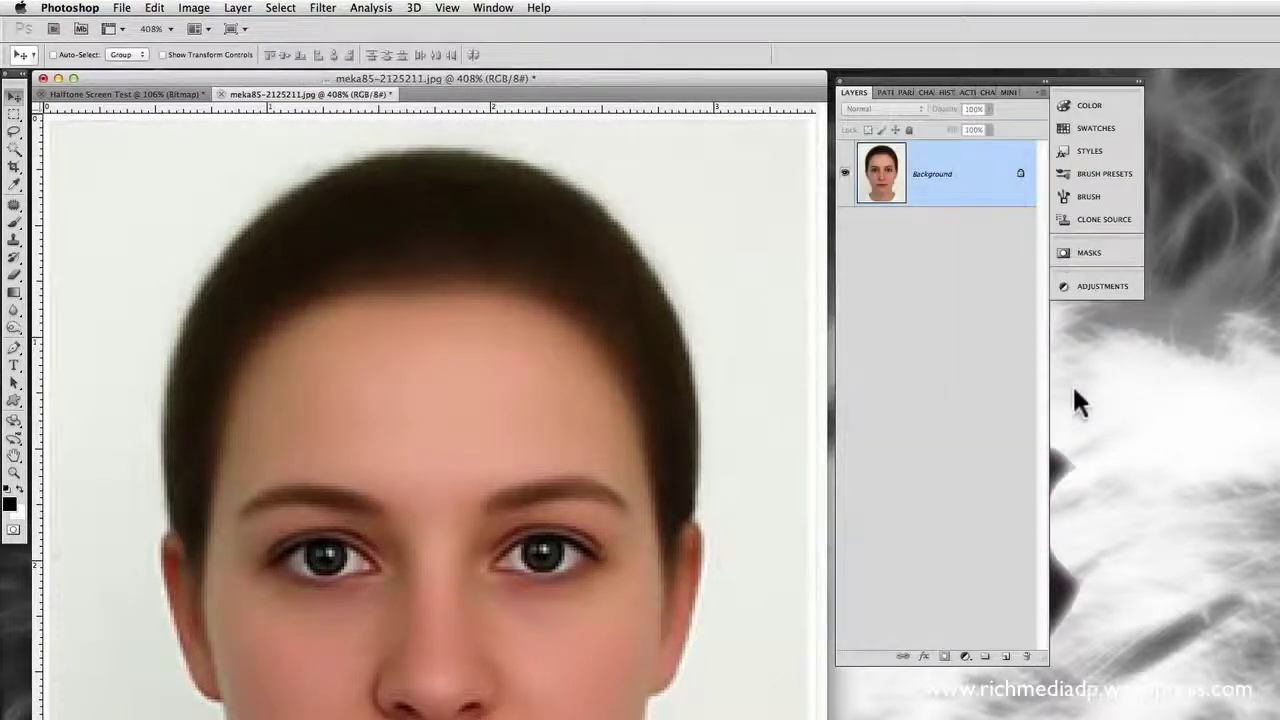
pyautogui.click(1006, 656)
pyautogui.moveTo(980, 190); pyautogui.dragTo(1025, 657)
pyautogui.click(1039, 91)
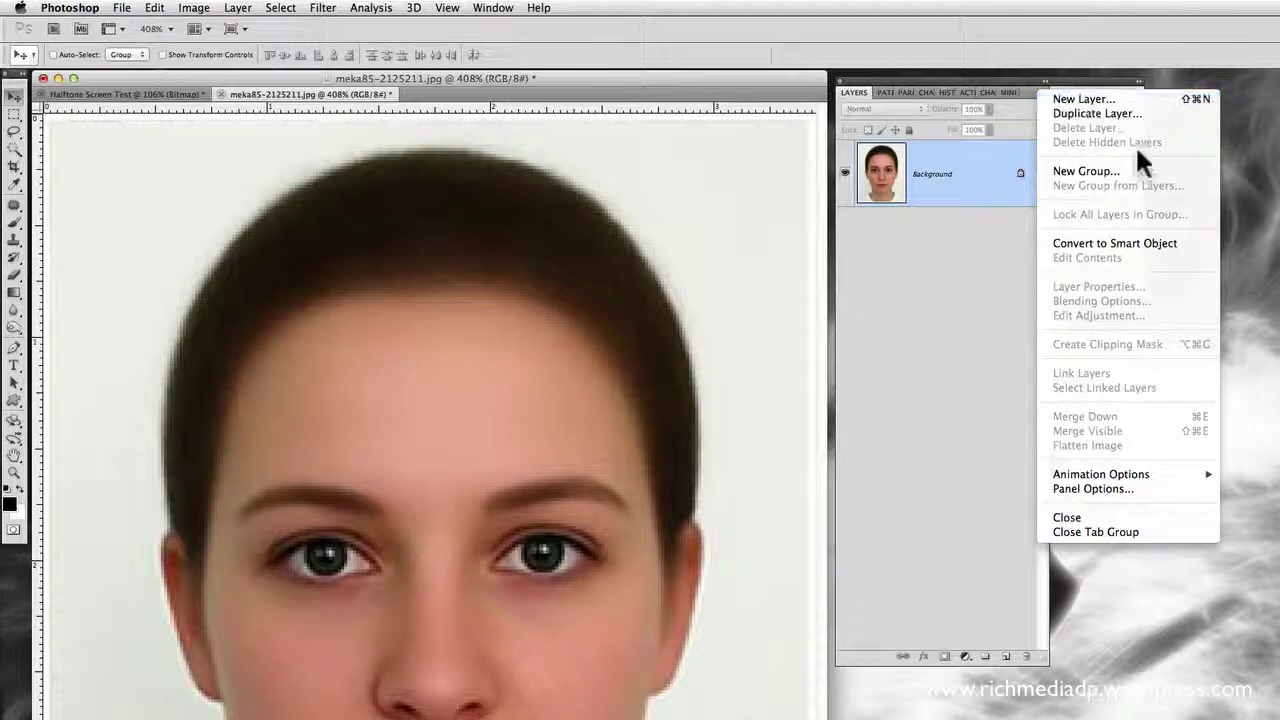
pyautogui.press('Escape')
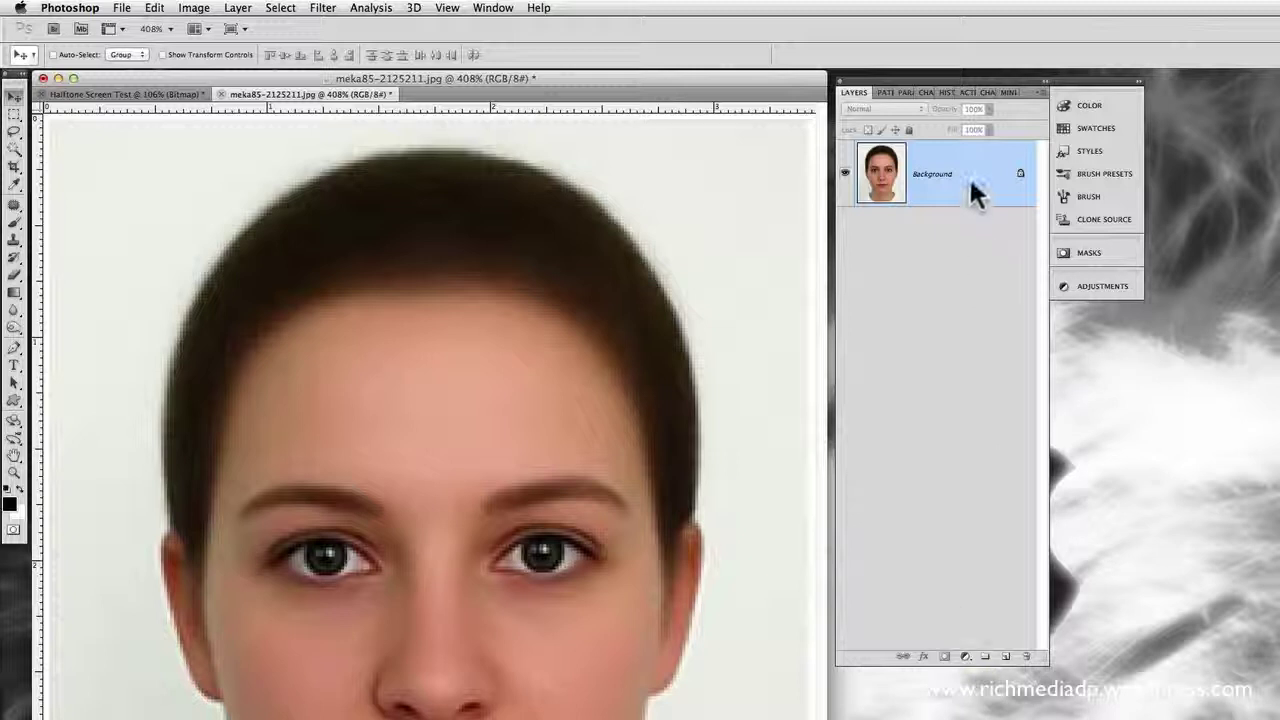
# Duplicate the Background layer as Background copy in the same document
pyautogui.click(1042, 88)
pyautogui.click(1088, 102)
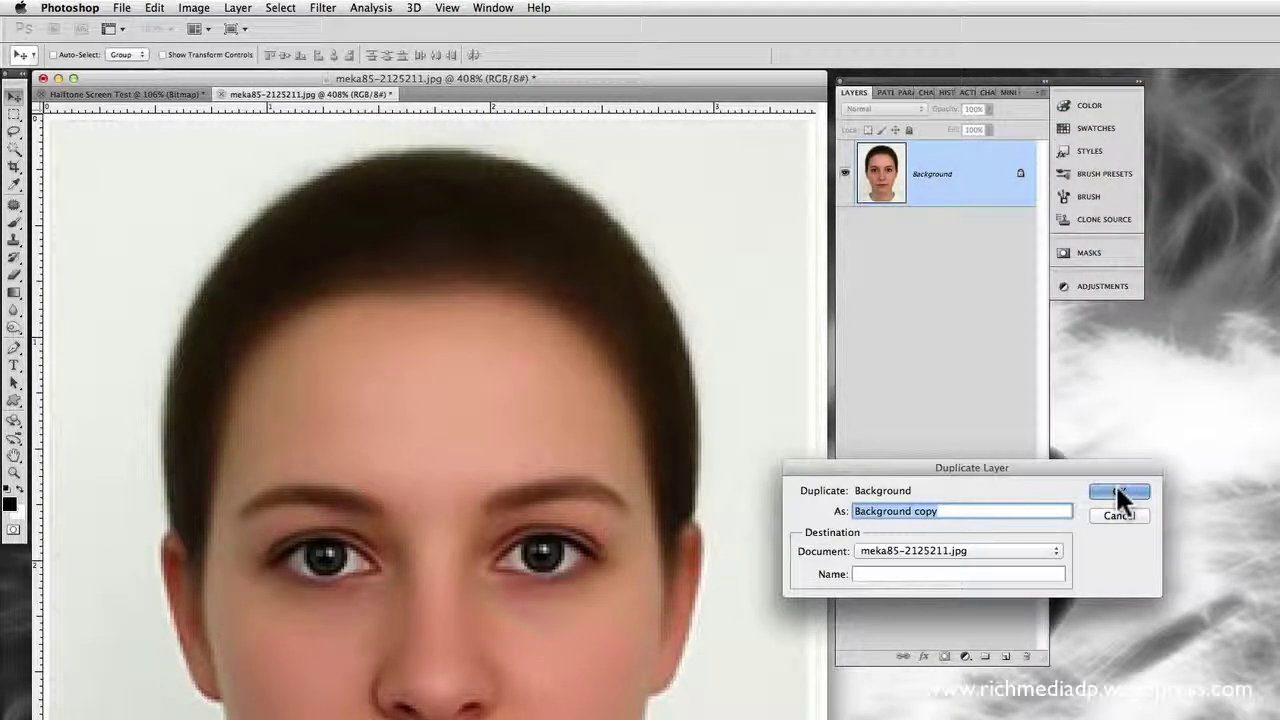
pyautogui.click(1117, 493)
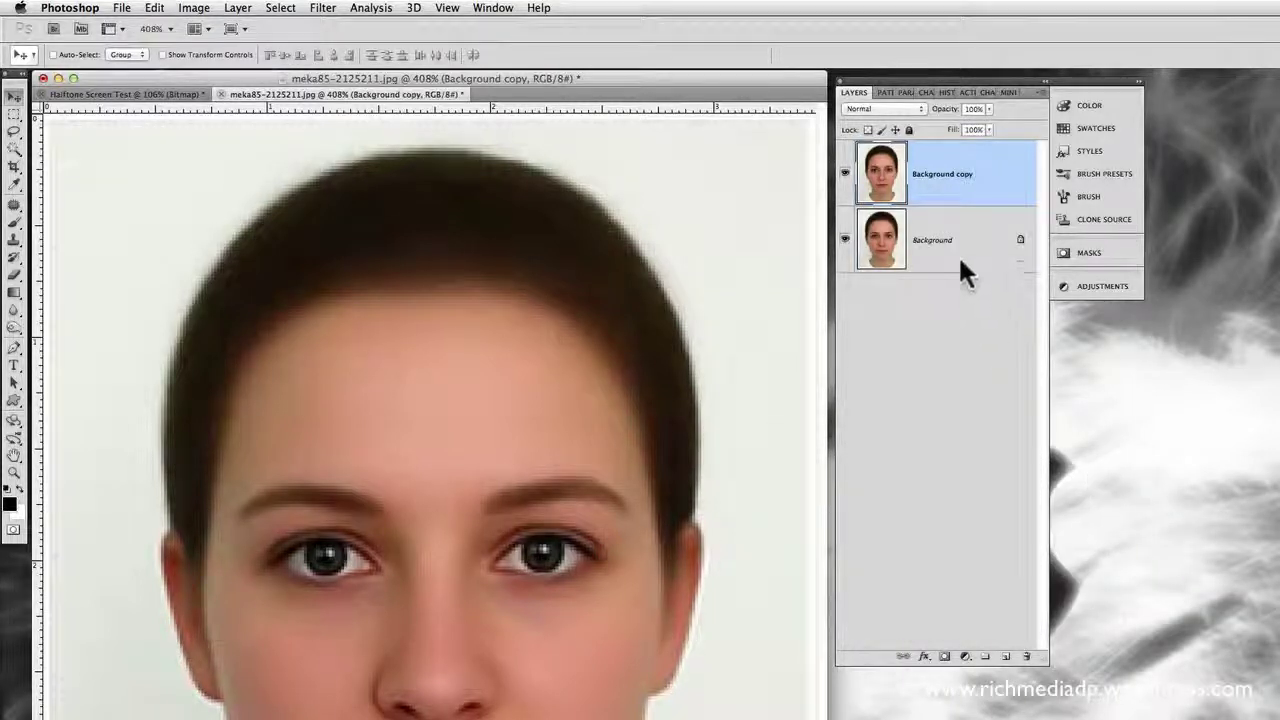
# Convert the locked Background into a regular hidden layer named Layer 0, and make Background copy the active layer
pyautogui.click(845, 238)
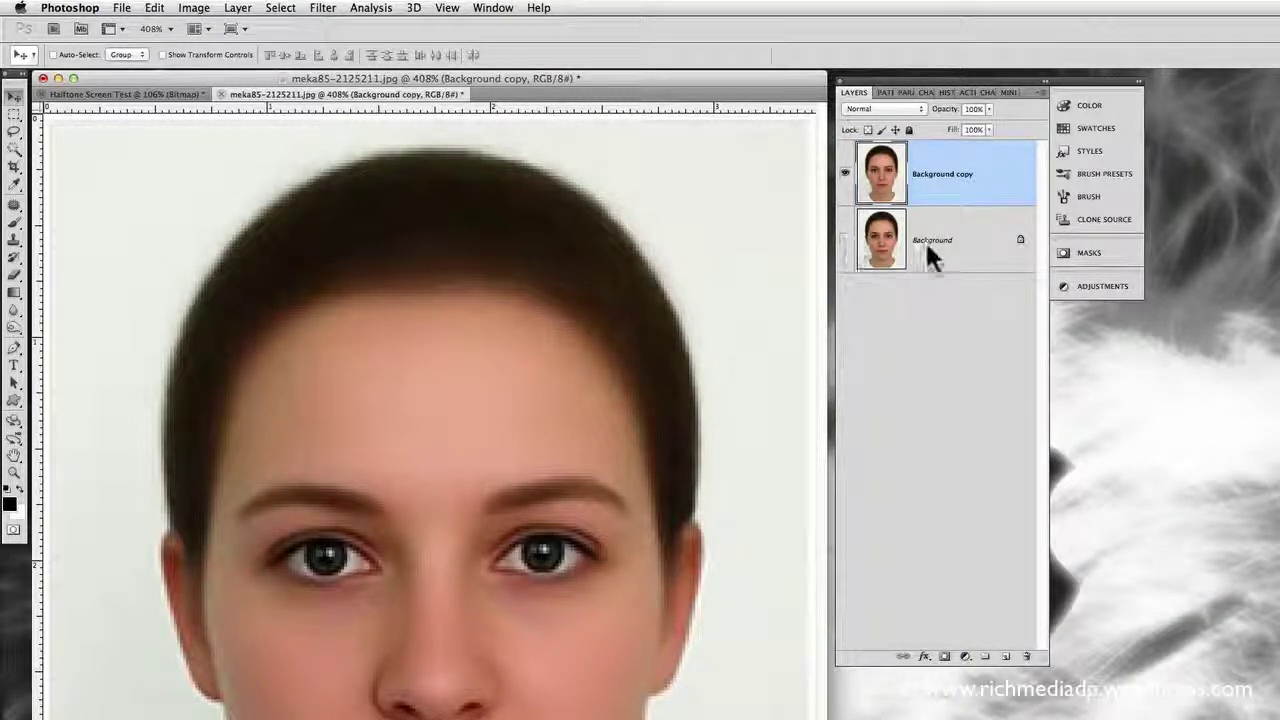
pyautogui.click(929, 252)
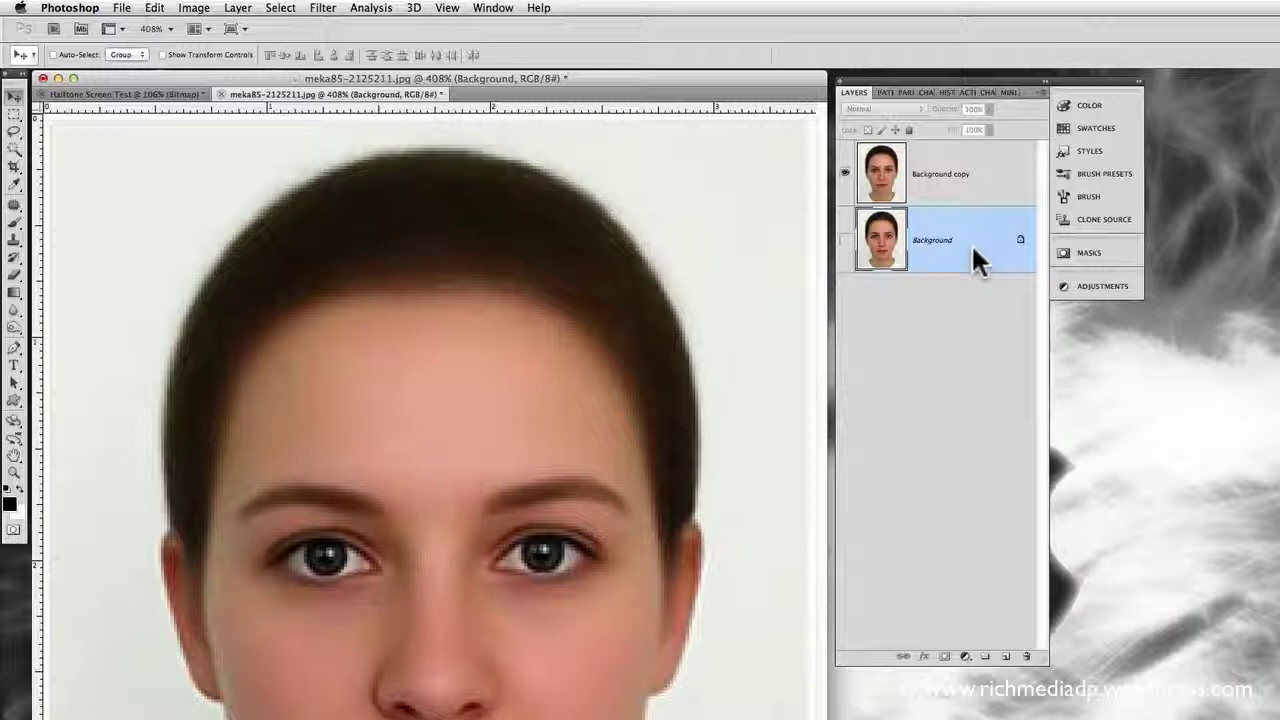
pyautogui.doubleClick(974, 258)
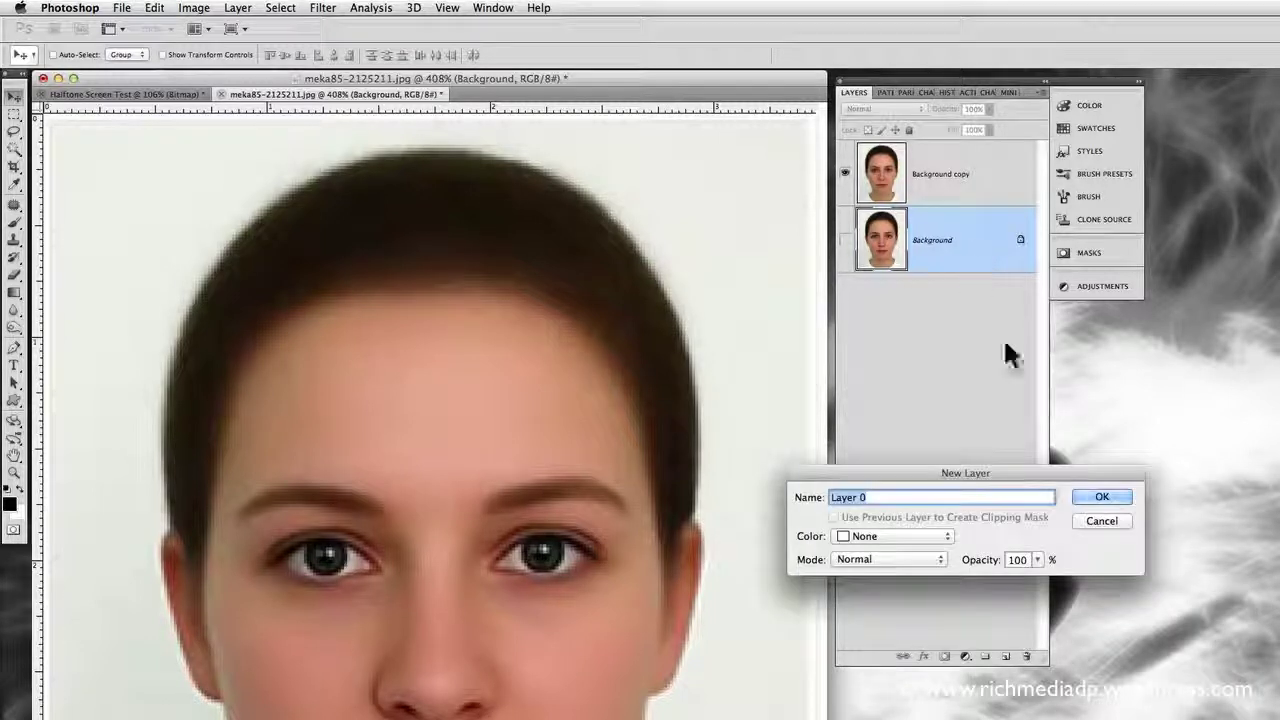
pyautogui.click(1099, 497)
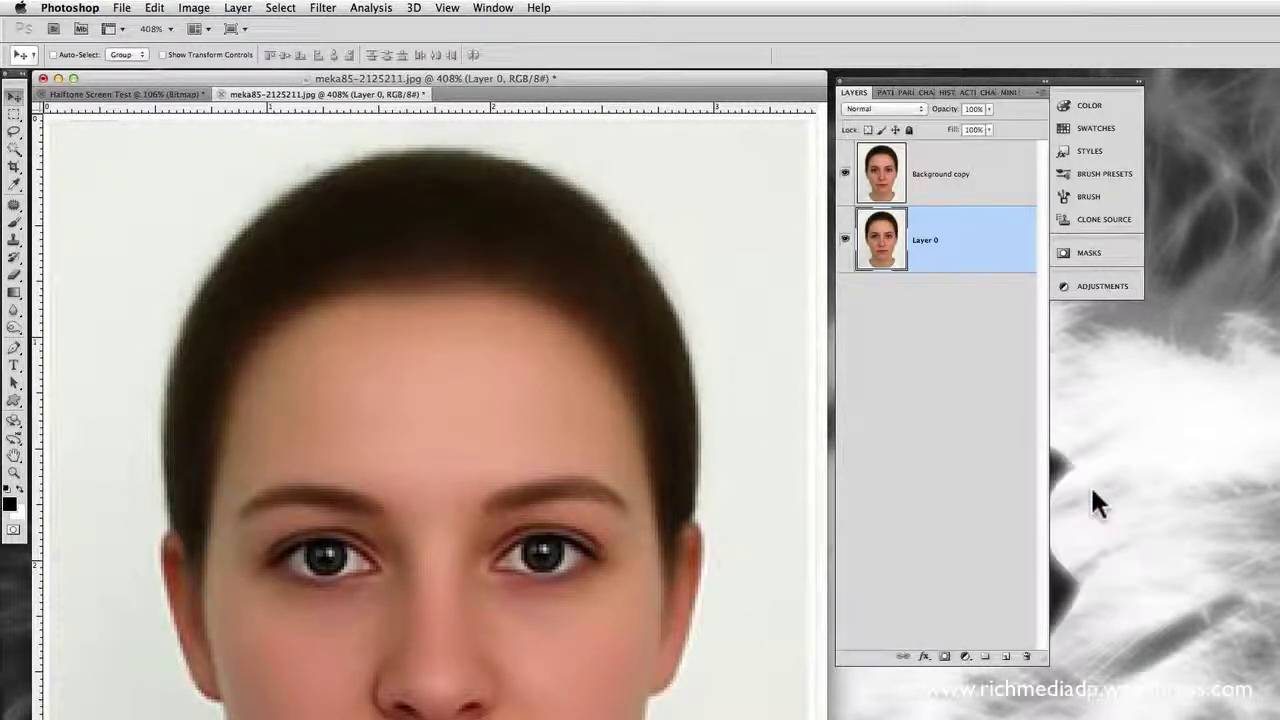
pyautogui.click(844, 238)
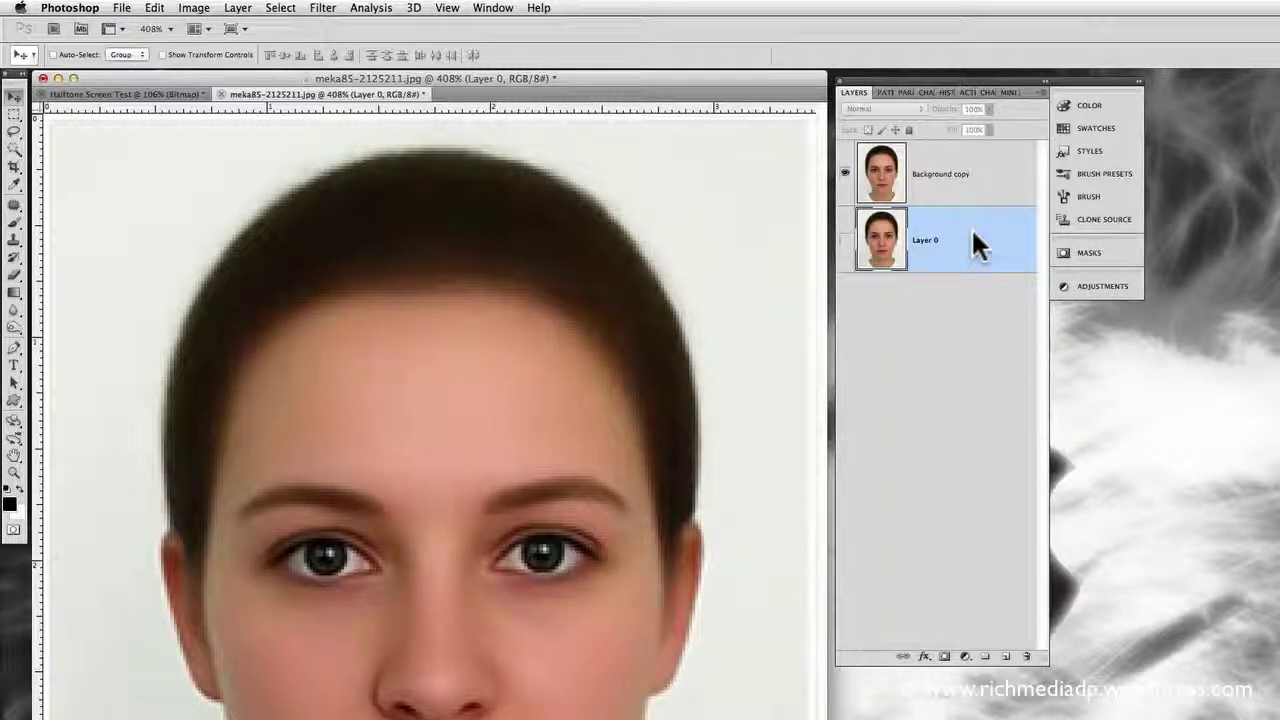
pyautogui.click(1003, 188)
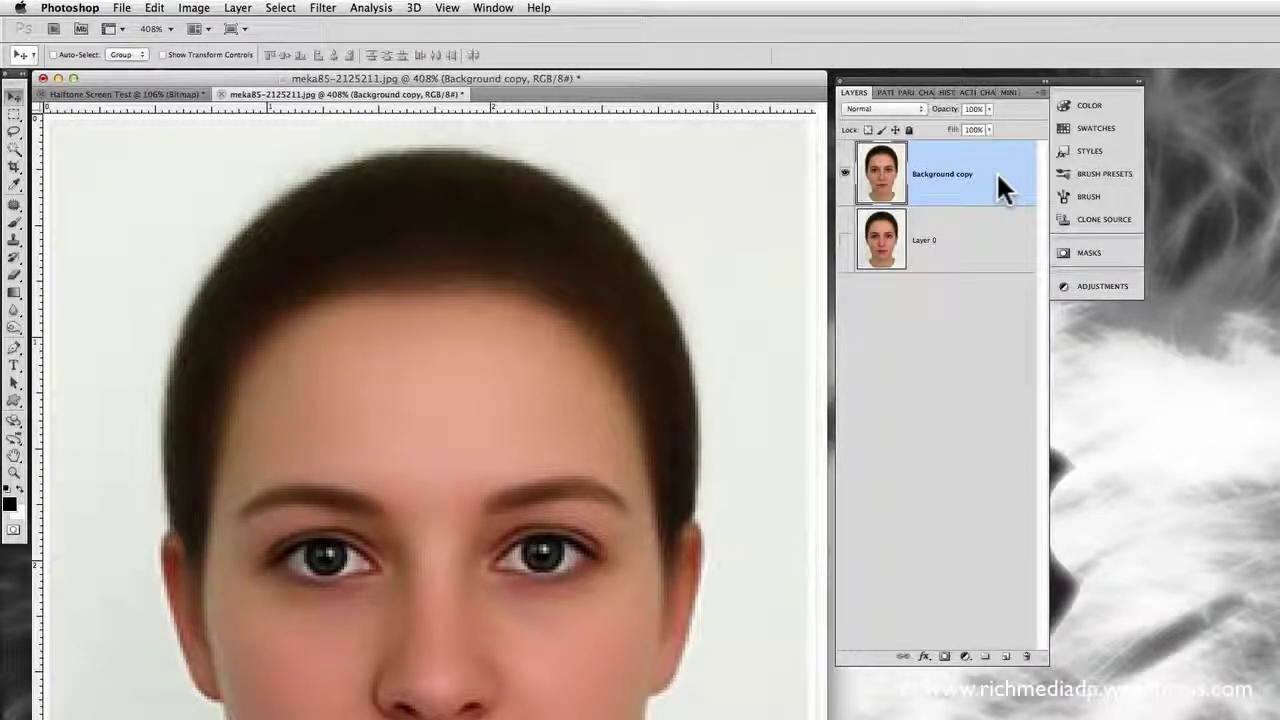
# Add a layer mask to the Background copy layer and make the mask active
pyautogui.click(944, 657)
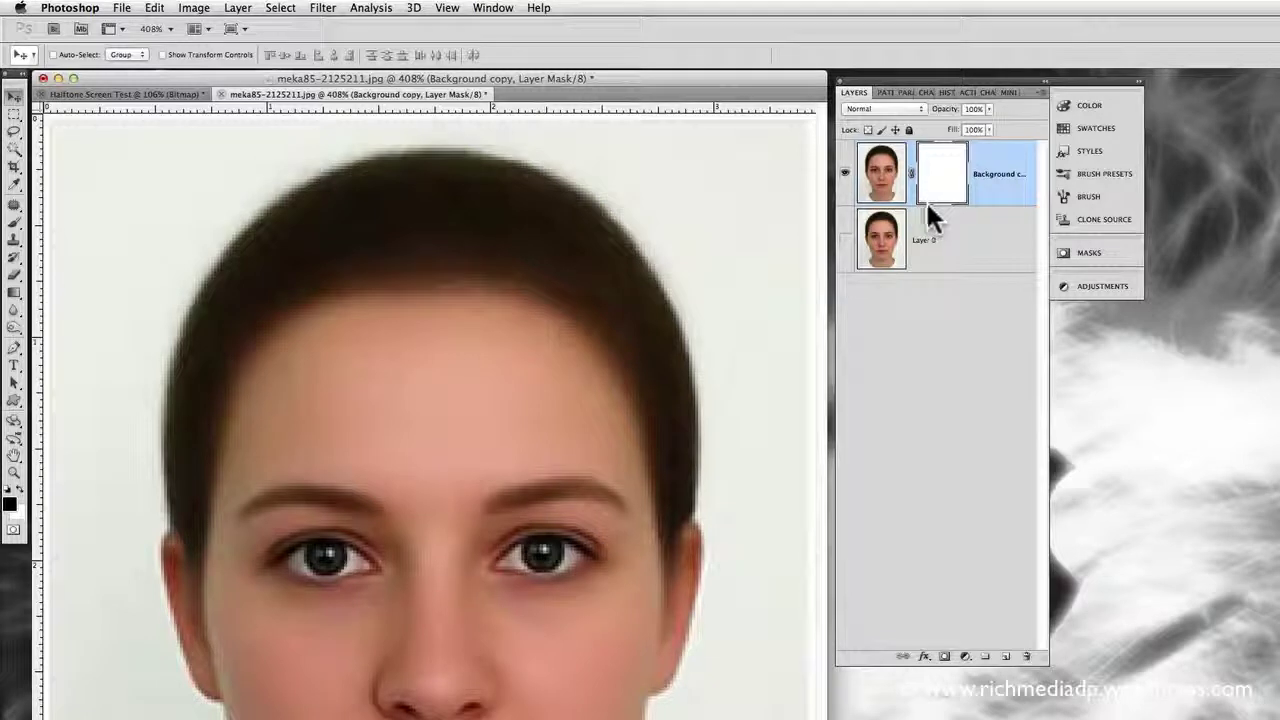
pyautogui.moveTo(926, 200); pyautogui.dragTo(913, 168)
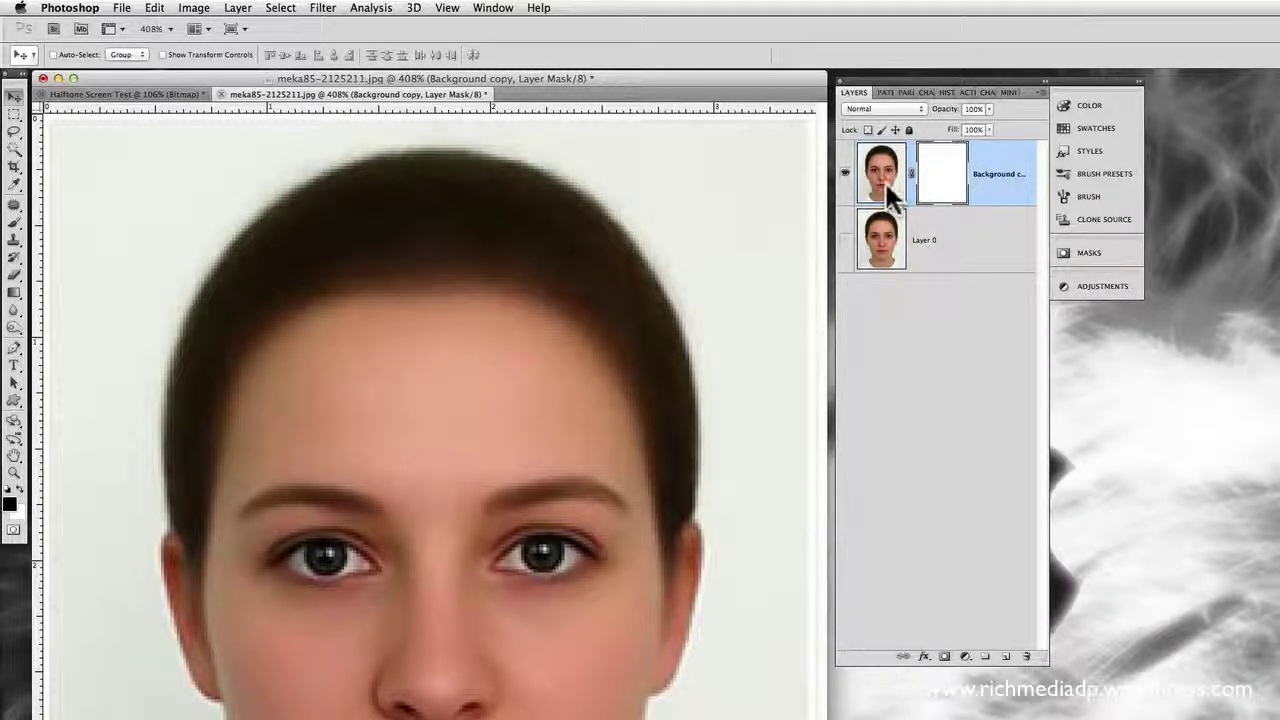
pyautogui.click(886, 183)
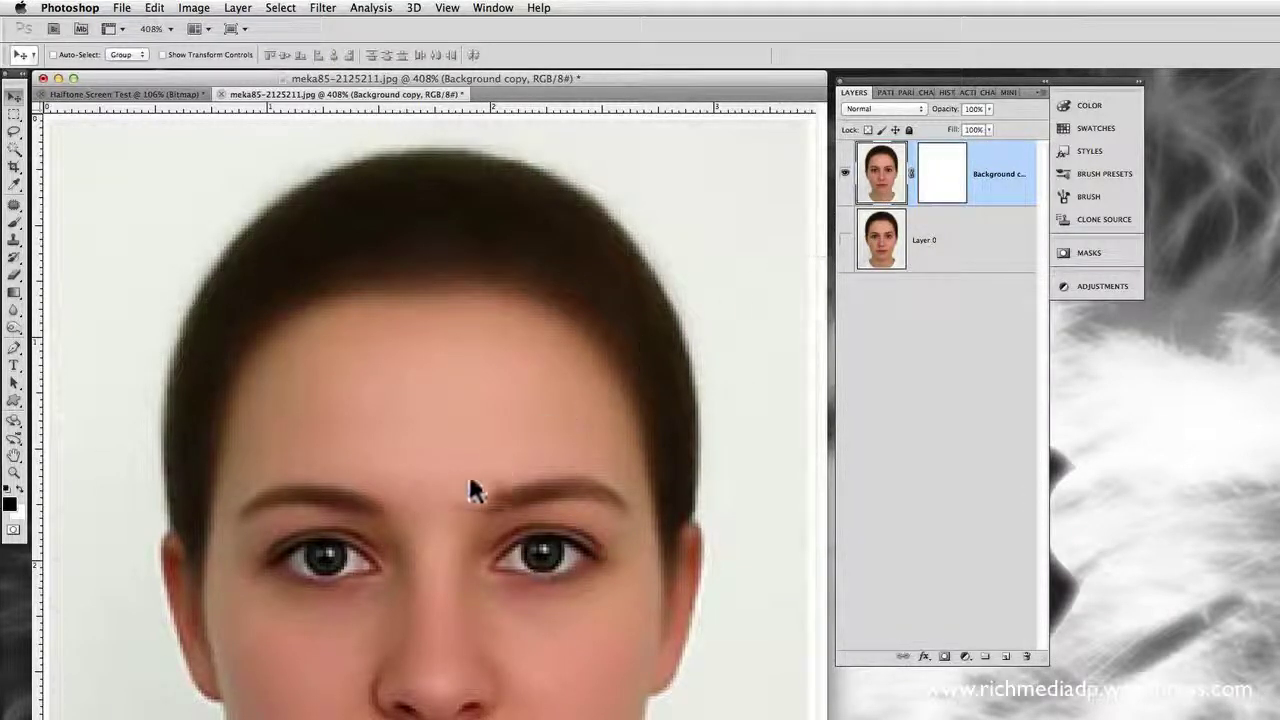
pyautogui.click(942, 181)
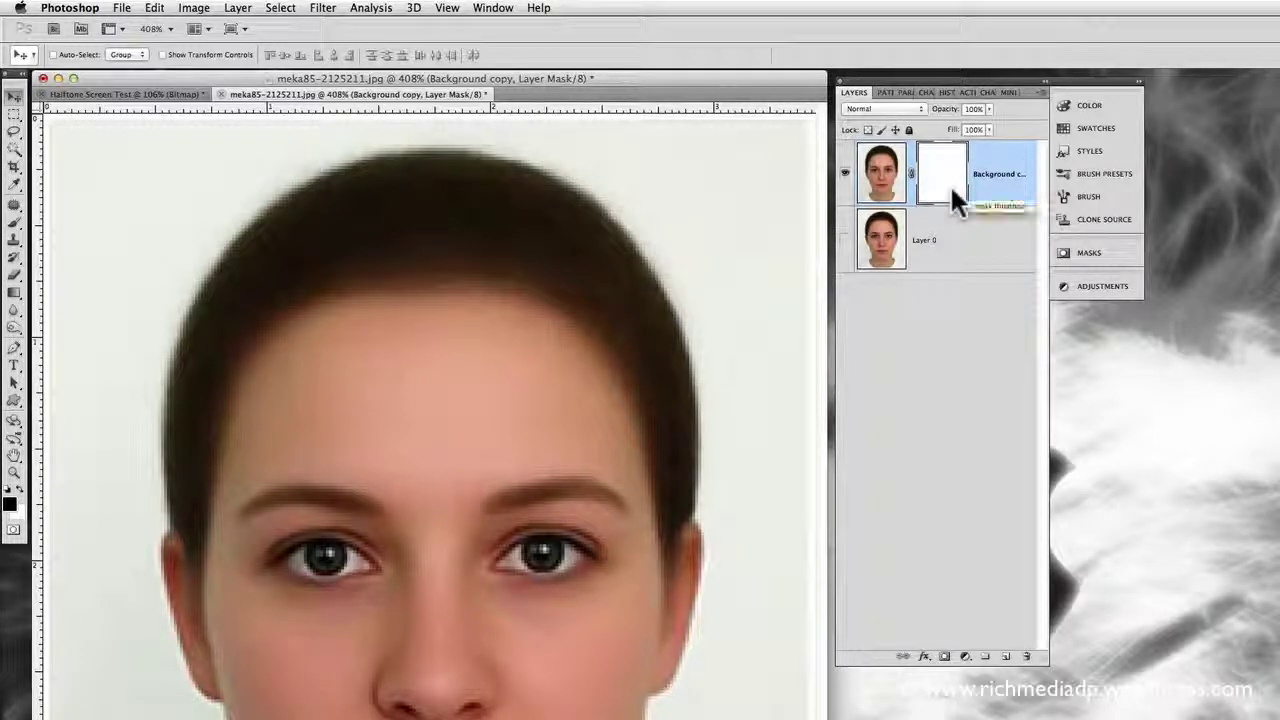
# Set up a Pattern fill for the layer mask with Normal blending mode and 100% opacity
pyautogui.press('shift')
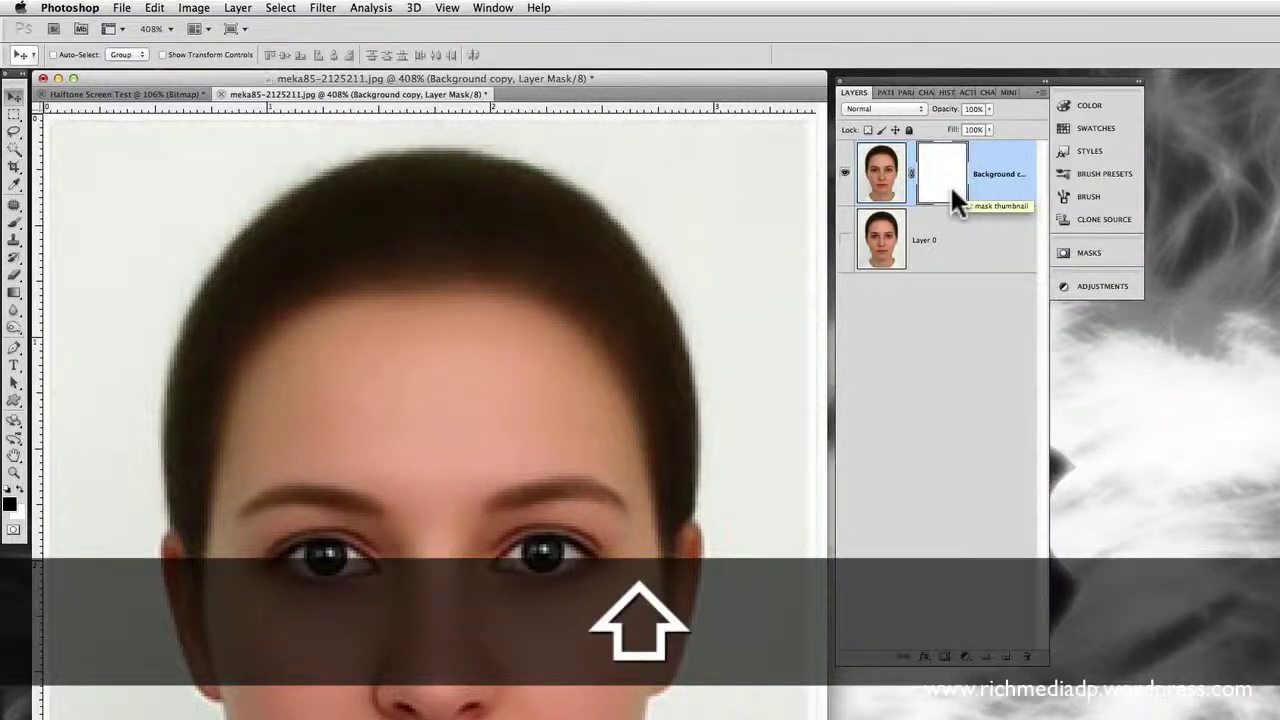
pyautogui.hotkey('shift', 'BackSpace')
pyautogui.press('BackSpace')
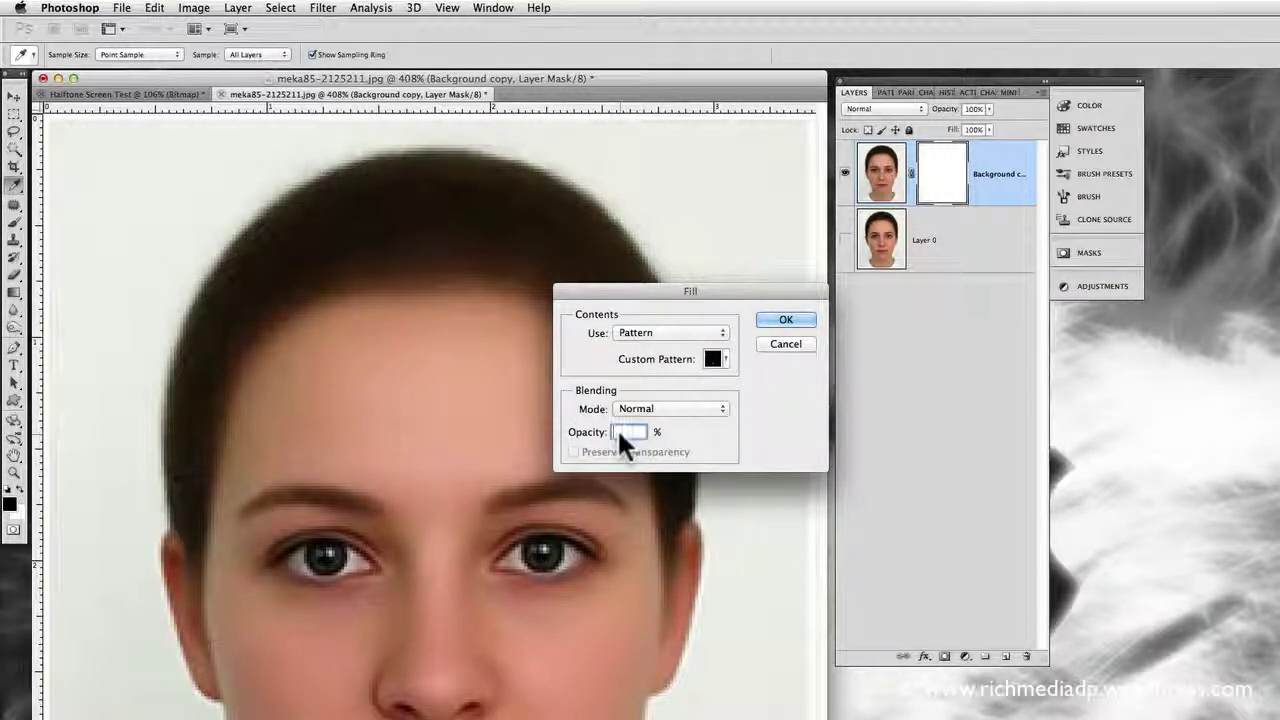
pyautogui.write('1')
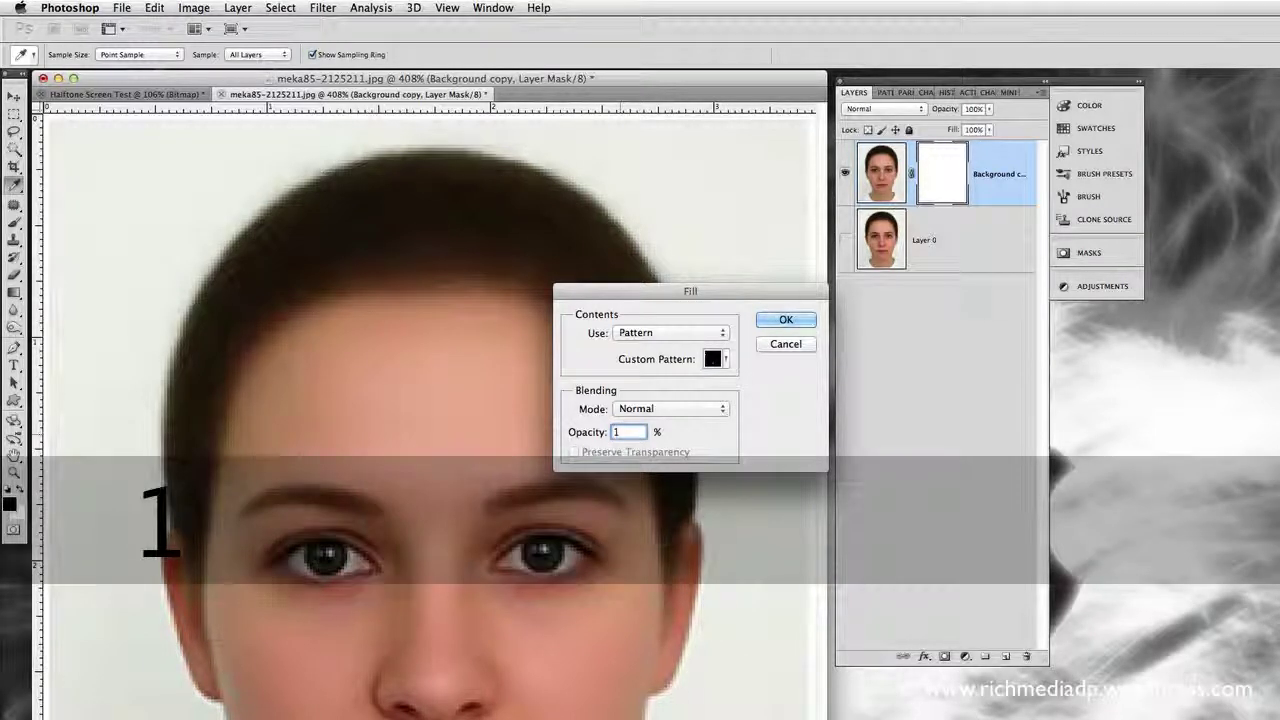
pyautogui.write('00')
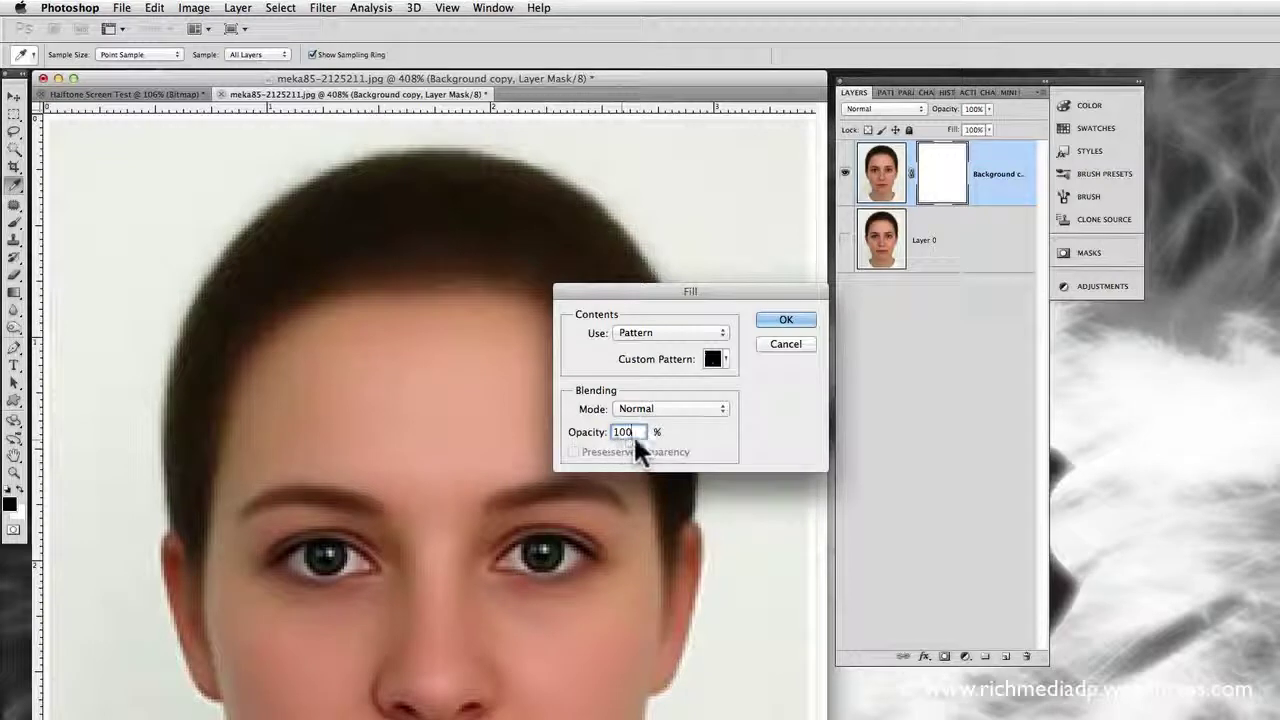
pyautogui.click(663, 406)
pyautogui.click(800, 410)
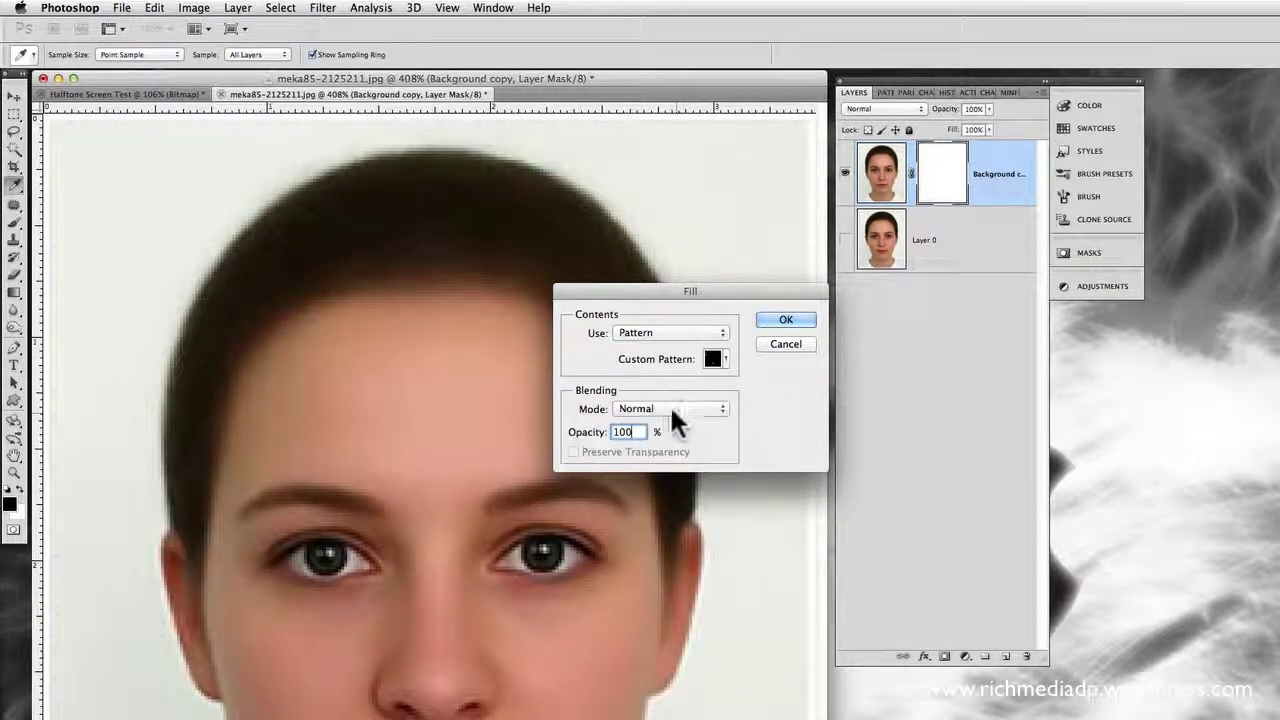
pyautogui.click(669, 404)
pyautogui.click(669, 404)
pyautogui.click(669, 404)
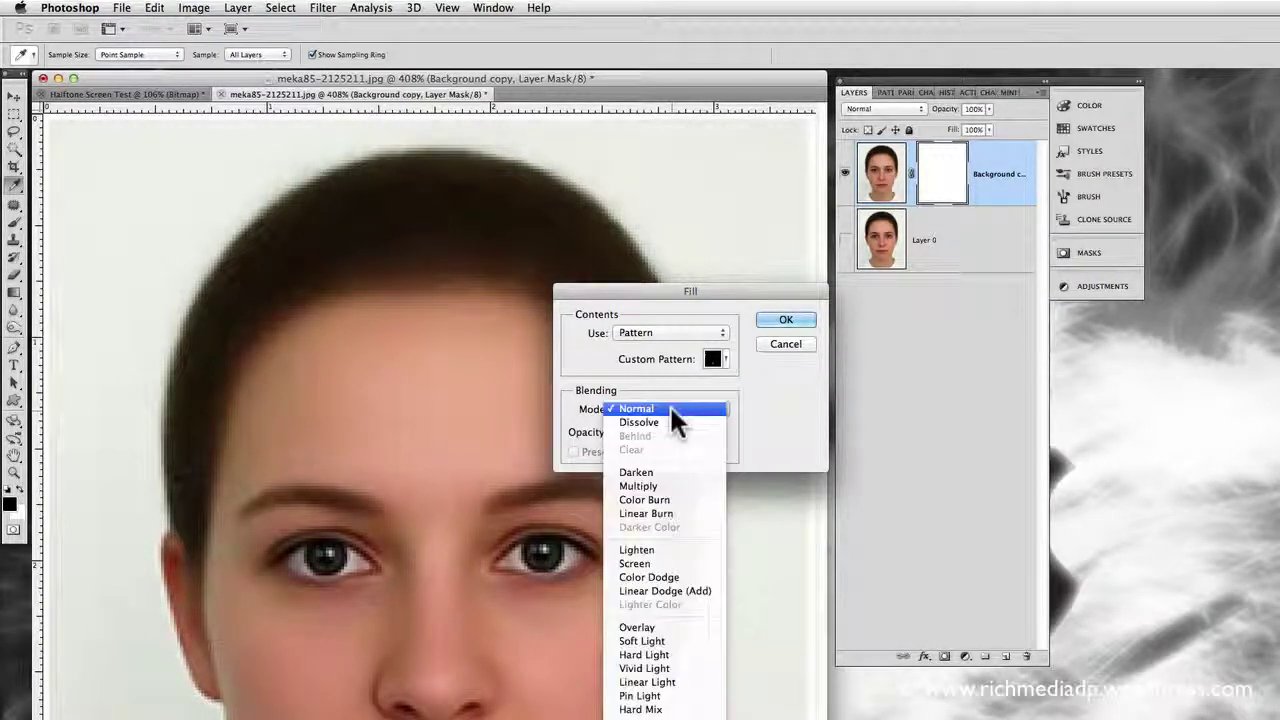
pyautogui.click(682, 404)
pyautogui.click(673, 330)
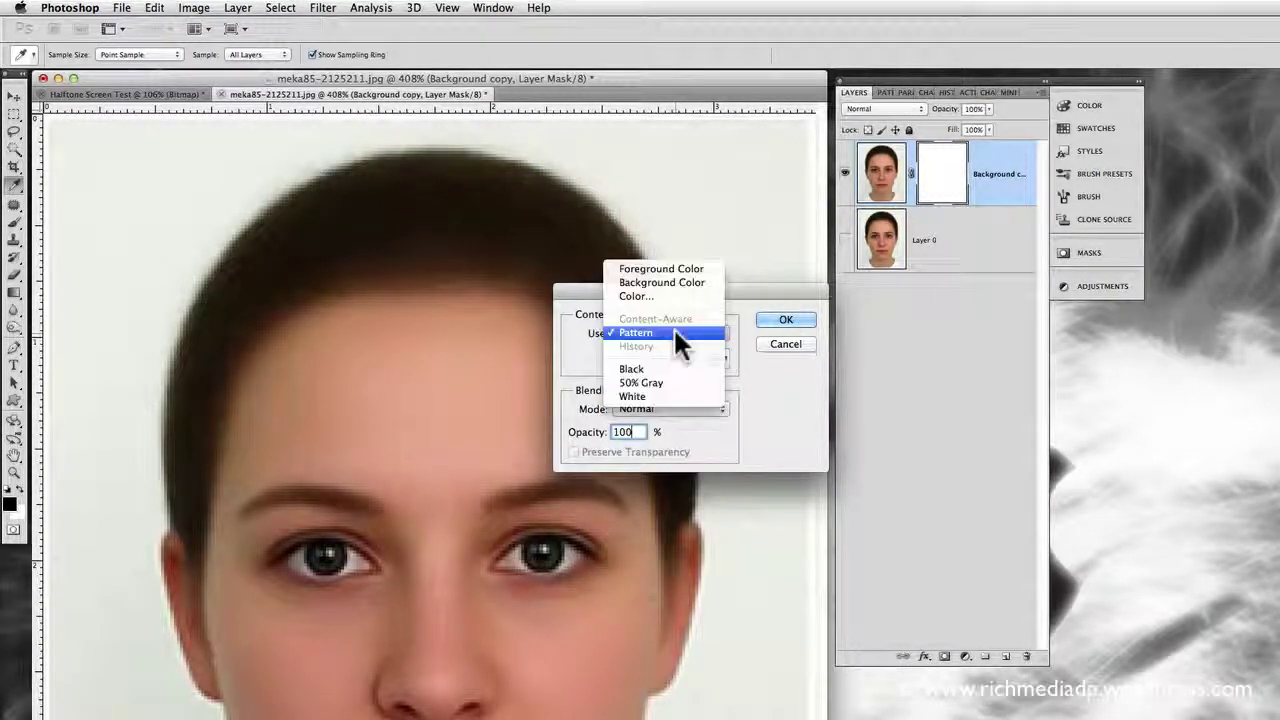
pyautogui.click(674, 332)
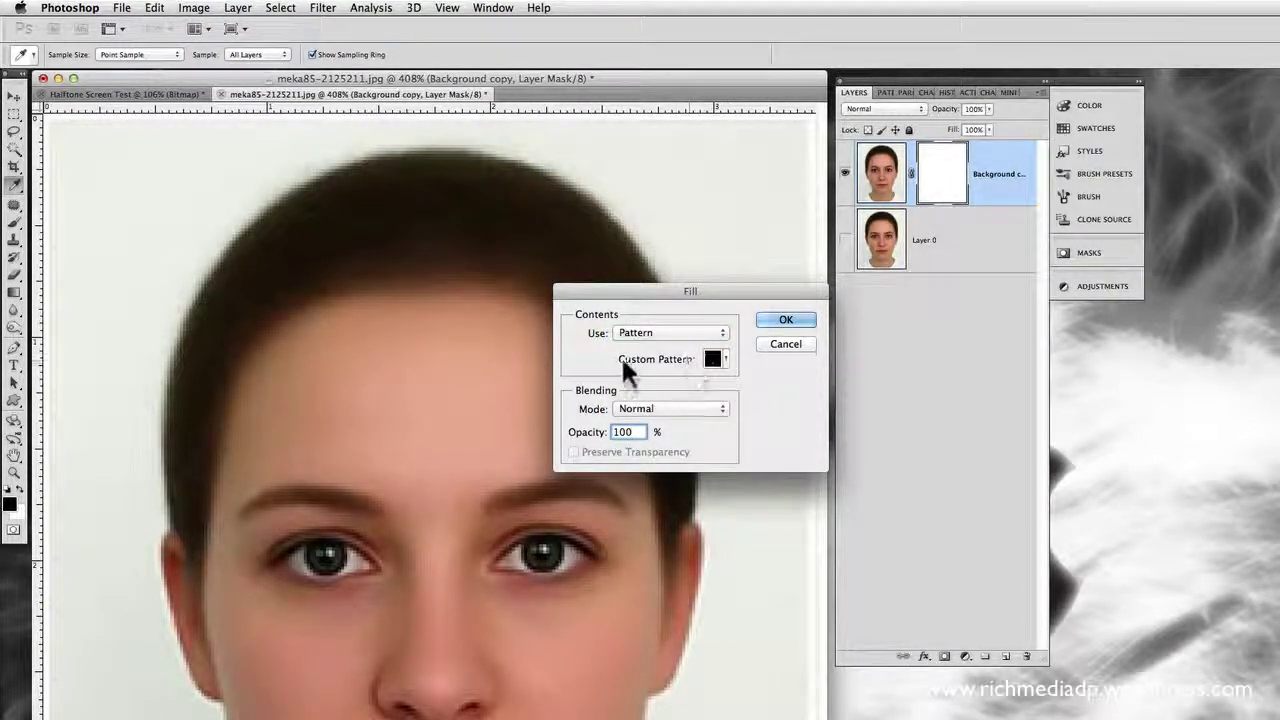
# Choose the Halftone Screen Test custom pattern and fill the Background copy's layer mask with it
pyautogui.click(723, 358)
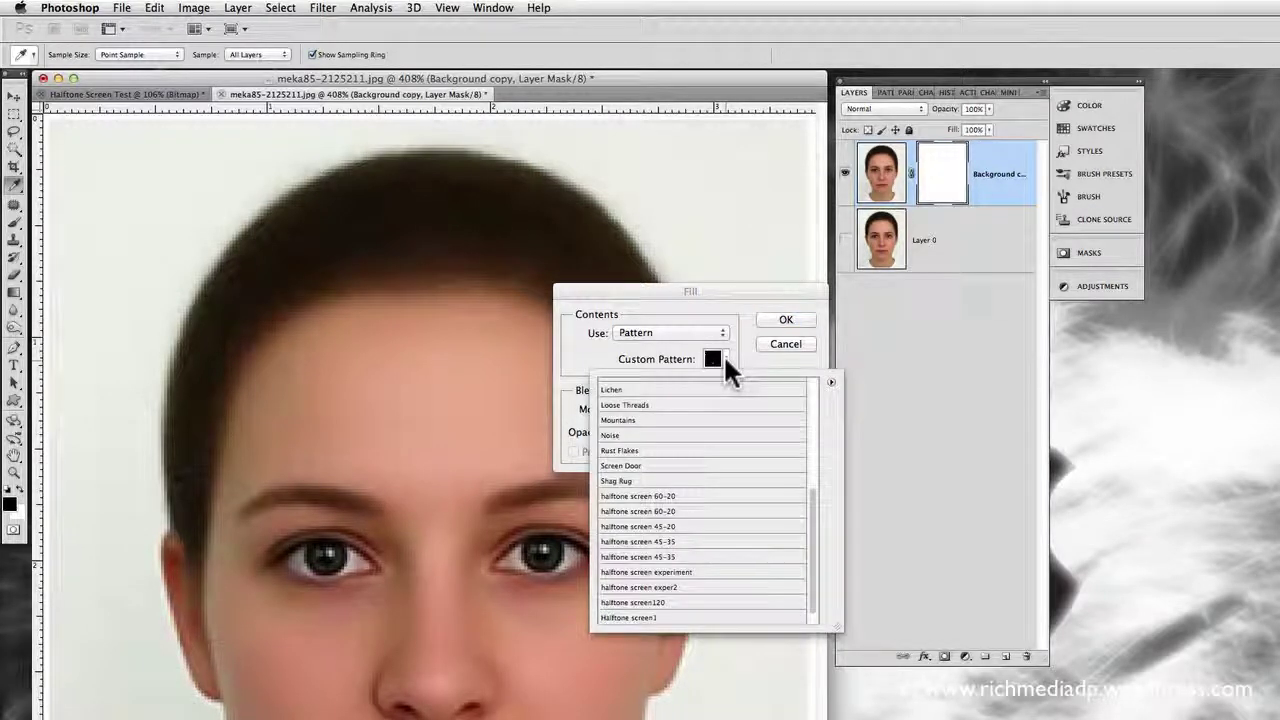
pyautogui.moveTo(818, 512); pyautogui.dragTo(809, 571)
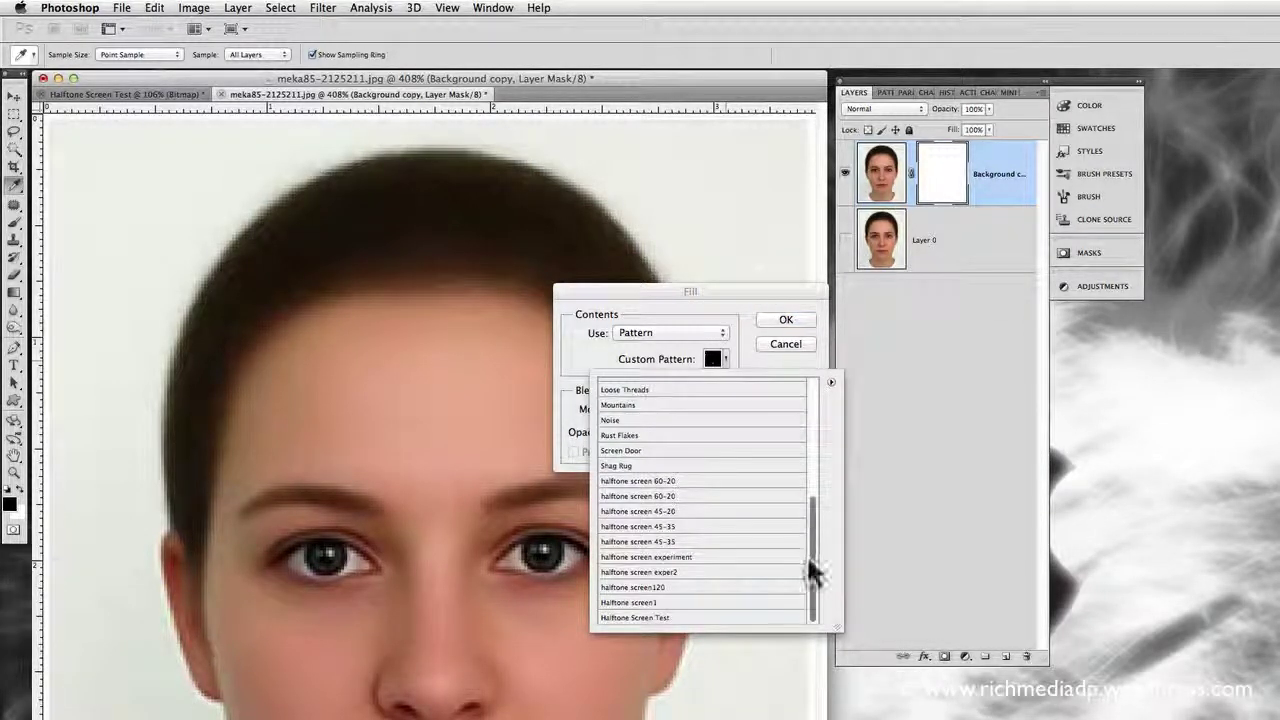
pyautogui.click(636, 618)
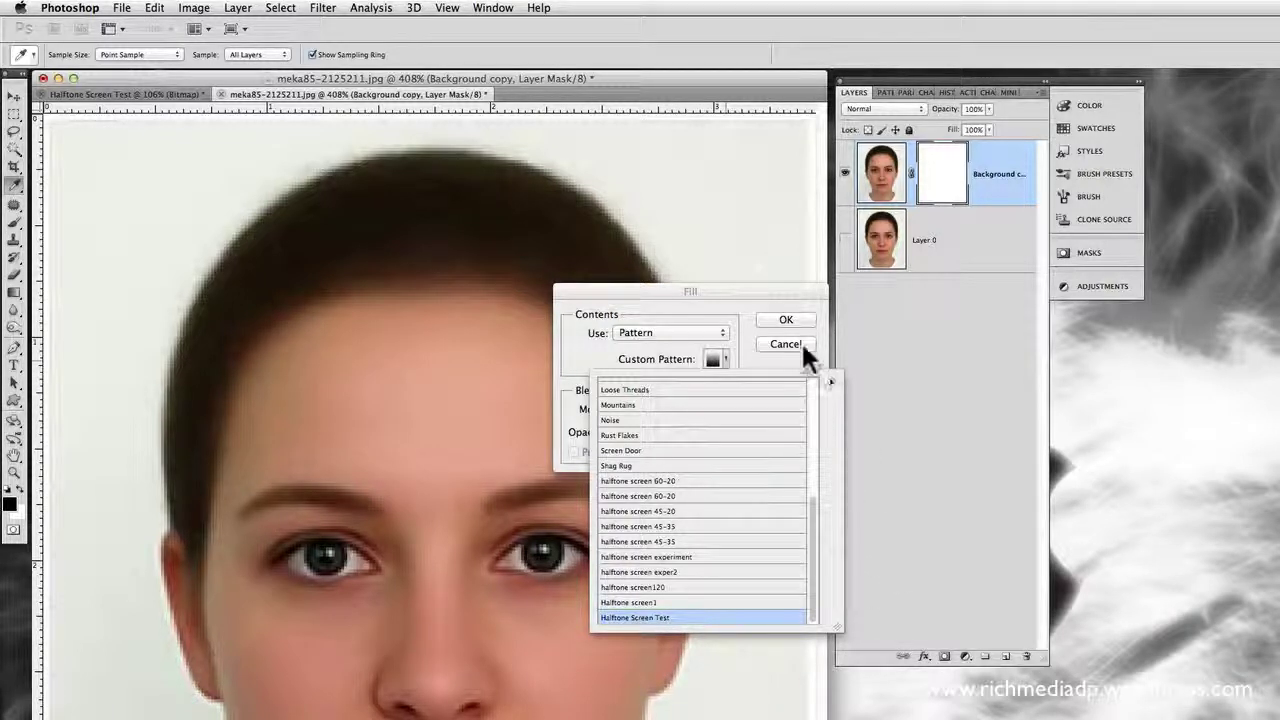
pyautogui.click(795, 314)
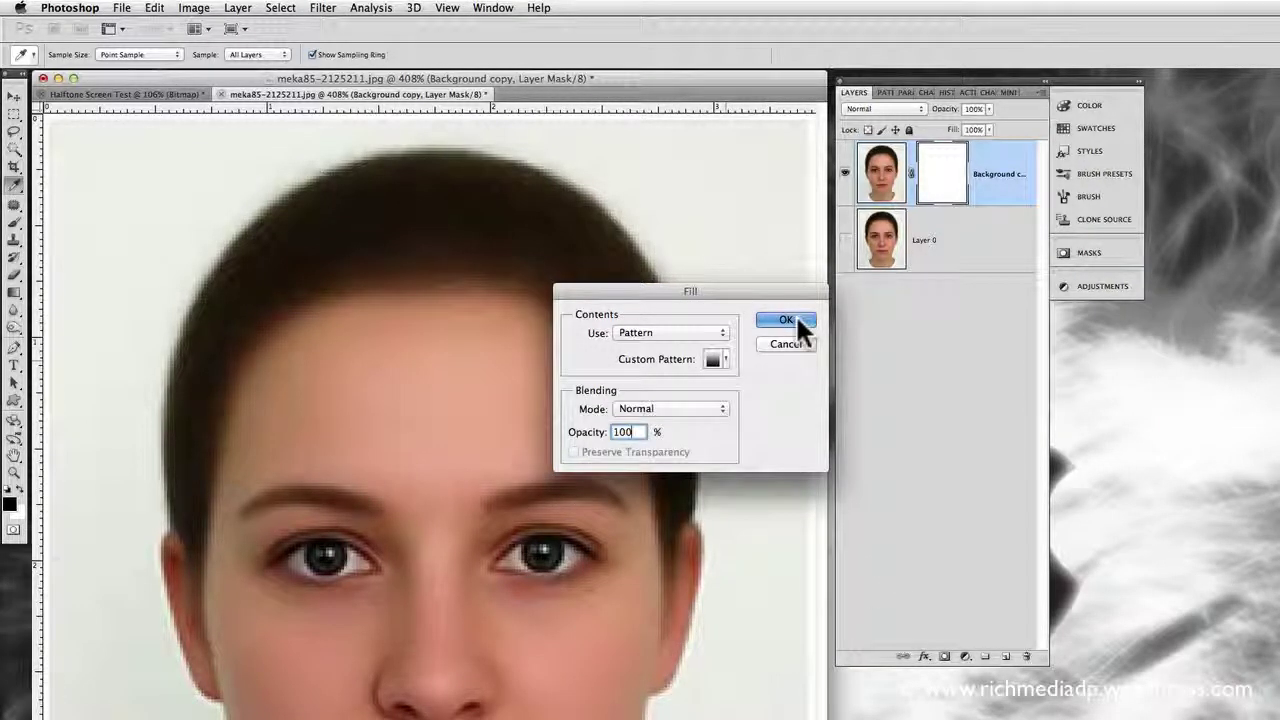
pyautogui.click(786, 319)
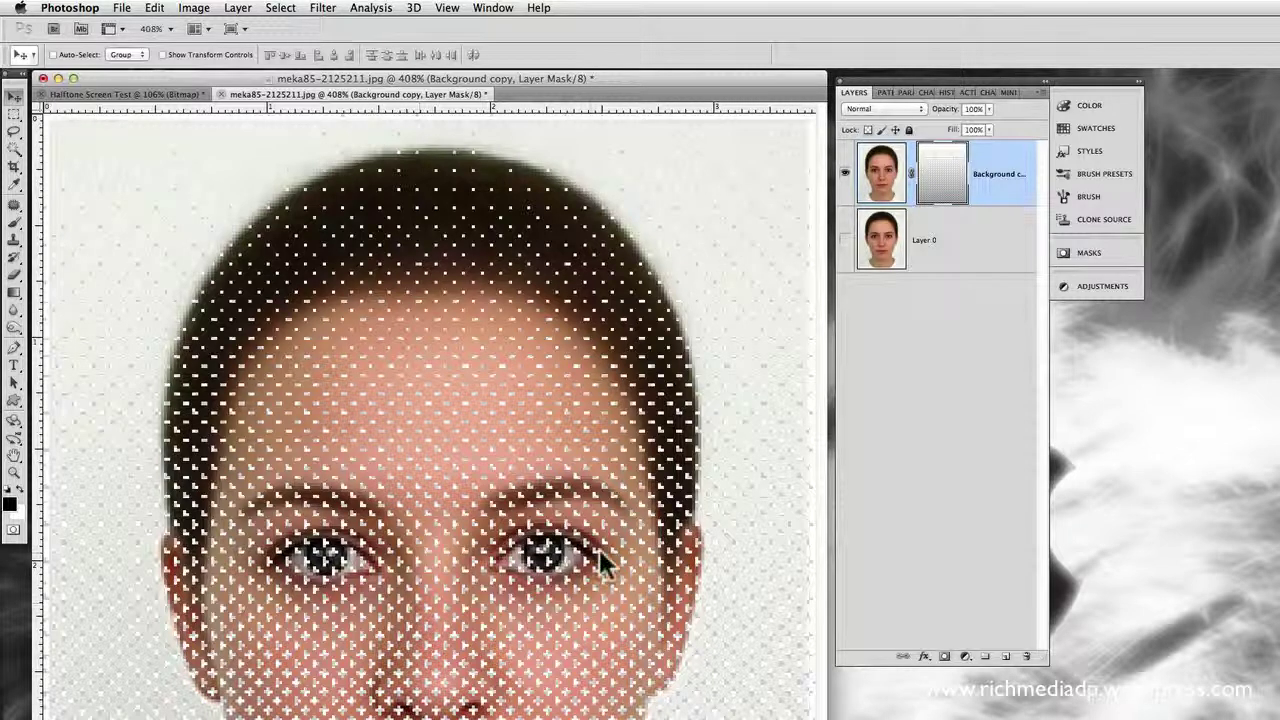
# Target the Background copy's image instead of its mask, and undo the halftone pattern fill
pyautogui.click(982, 180)
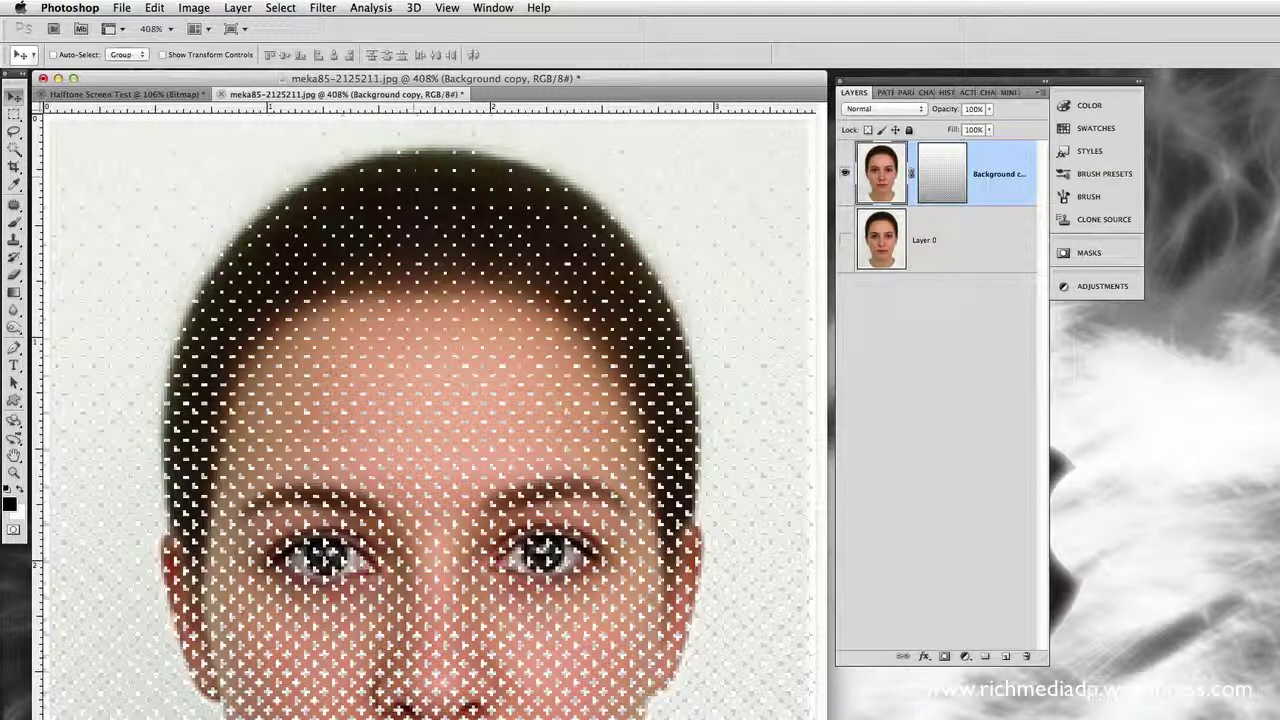
pyautogui.click(154, 8)
pyautogui.moveTo(182, 12)
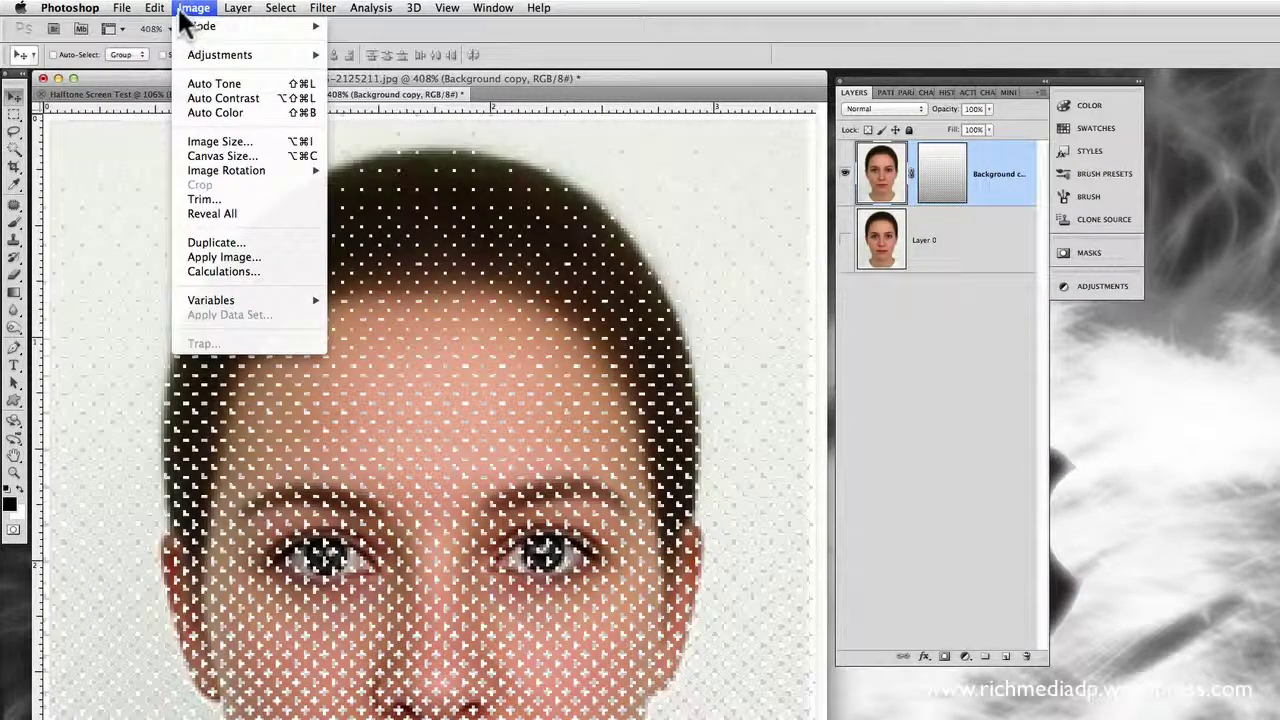
pyautogui.click(172, 48)
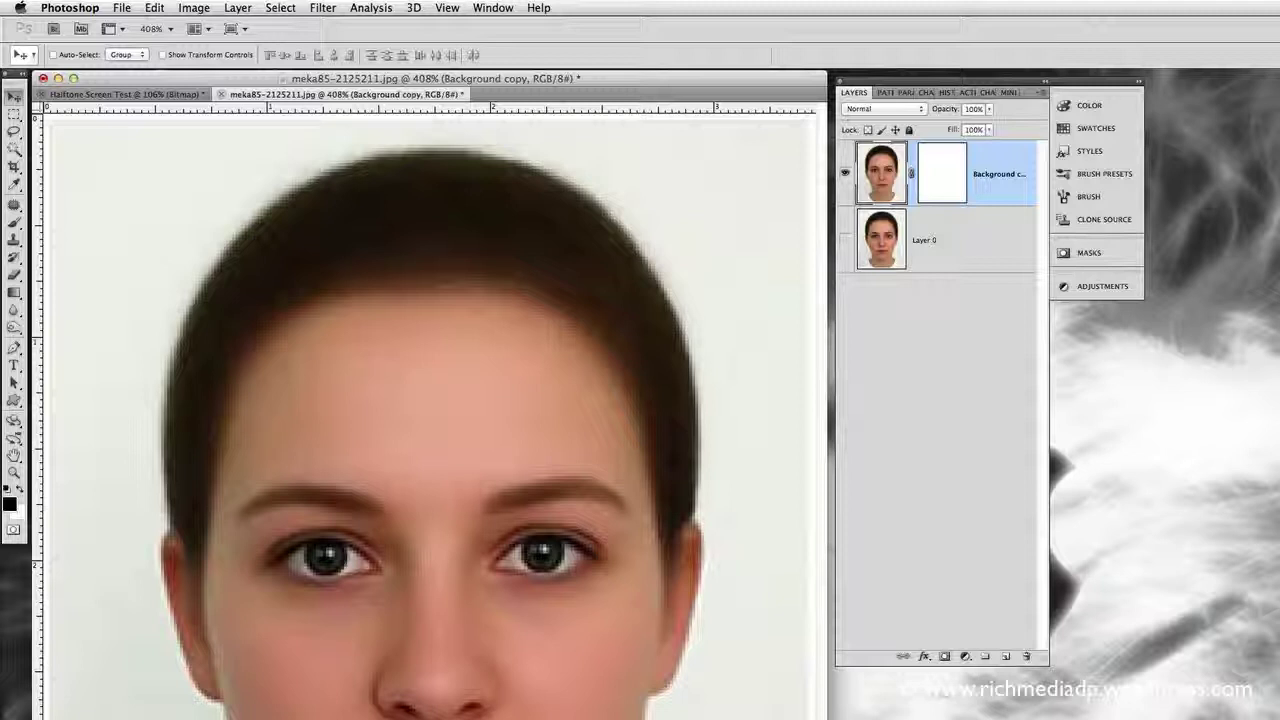
# Convert the portrait to Grayscale, merging the layers and discarding the color information
pyautogui.click(238, 7)
pyautogui.moveTo(196, 8)
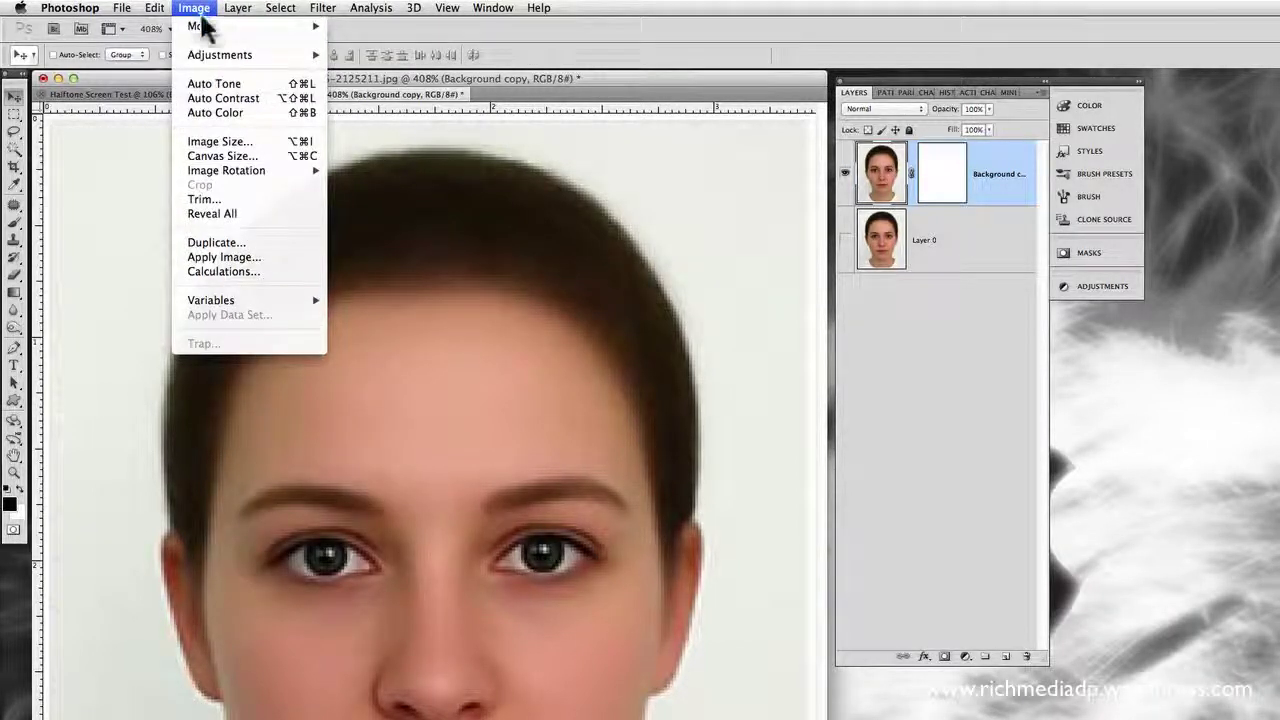
pyautogui.moveTo(318, 28)
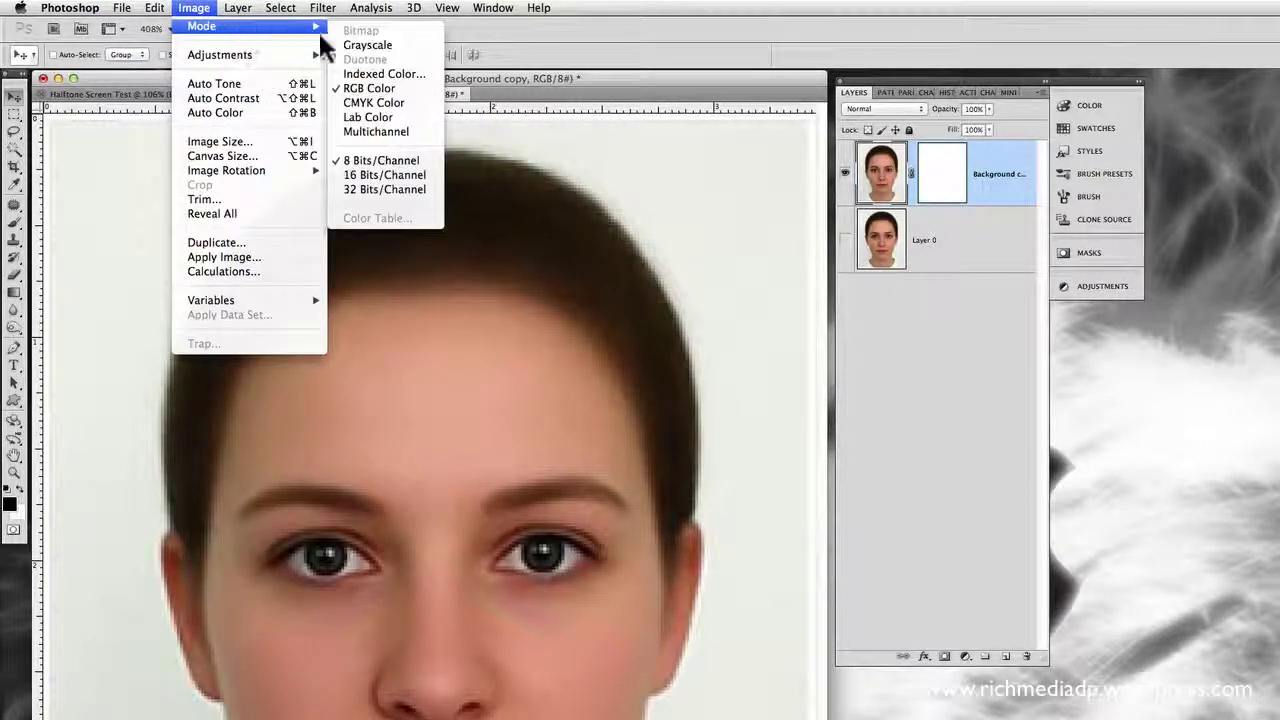
pyautogui.click(375, 45)
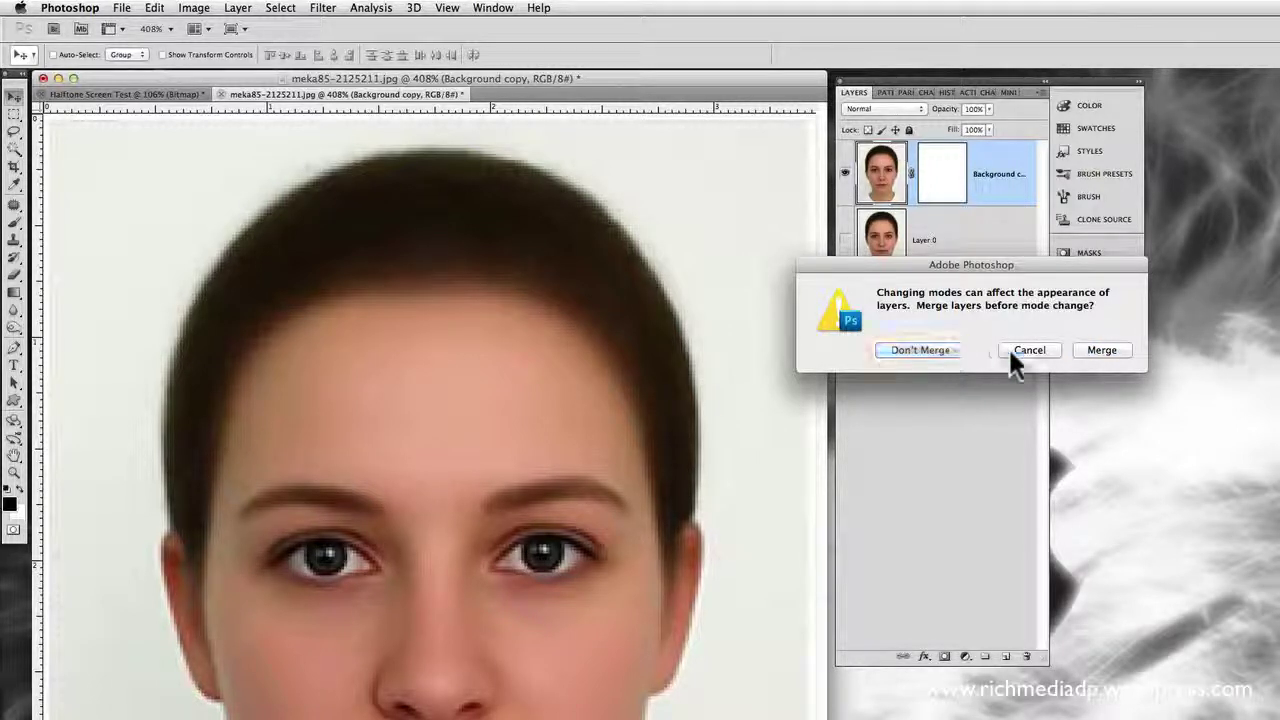
pyautogui.click(1100, 350)
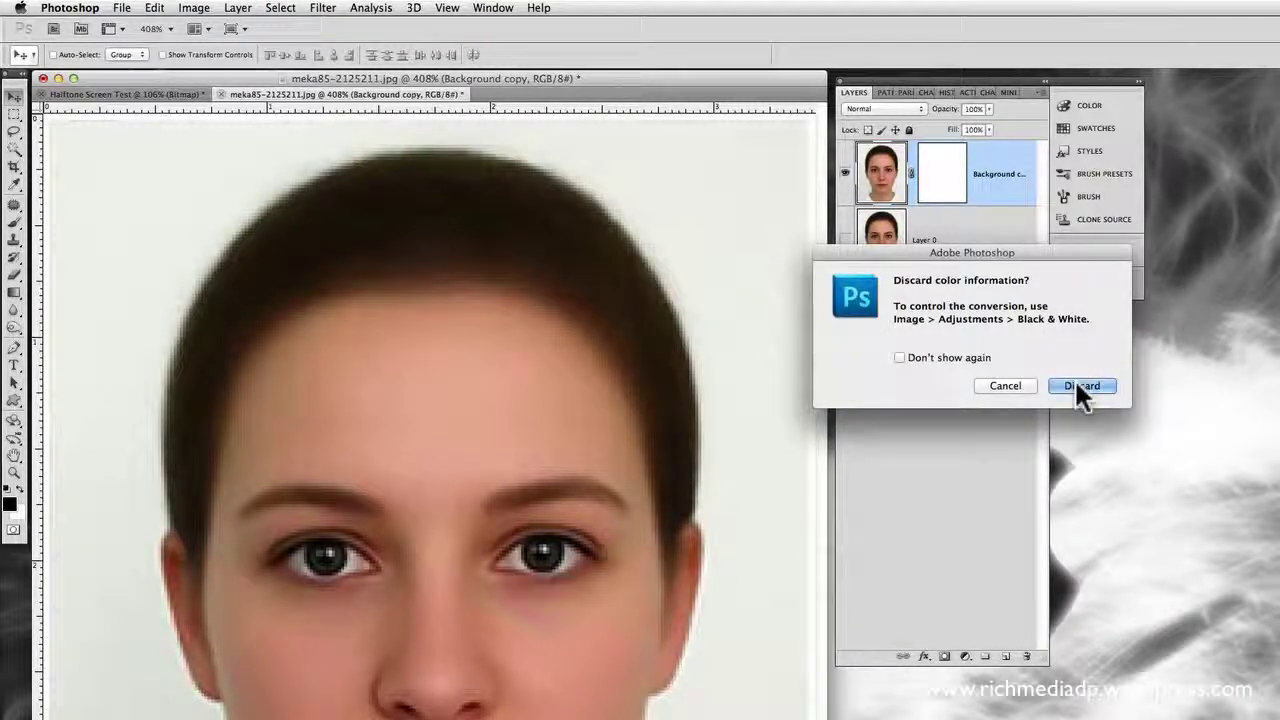
pyautogui.click(1077, 384)
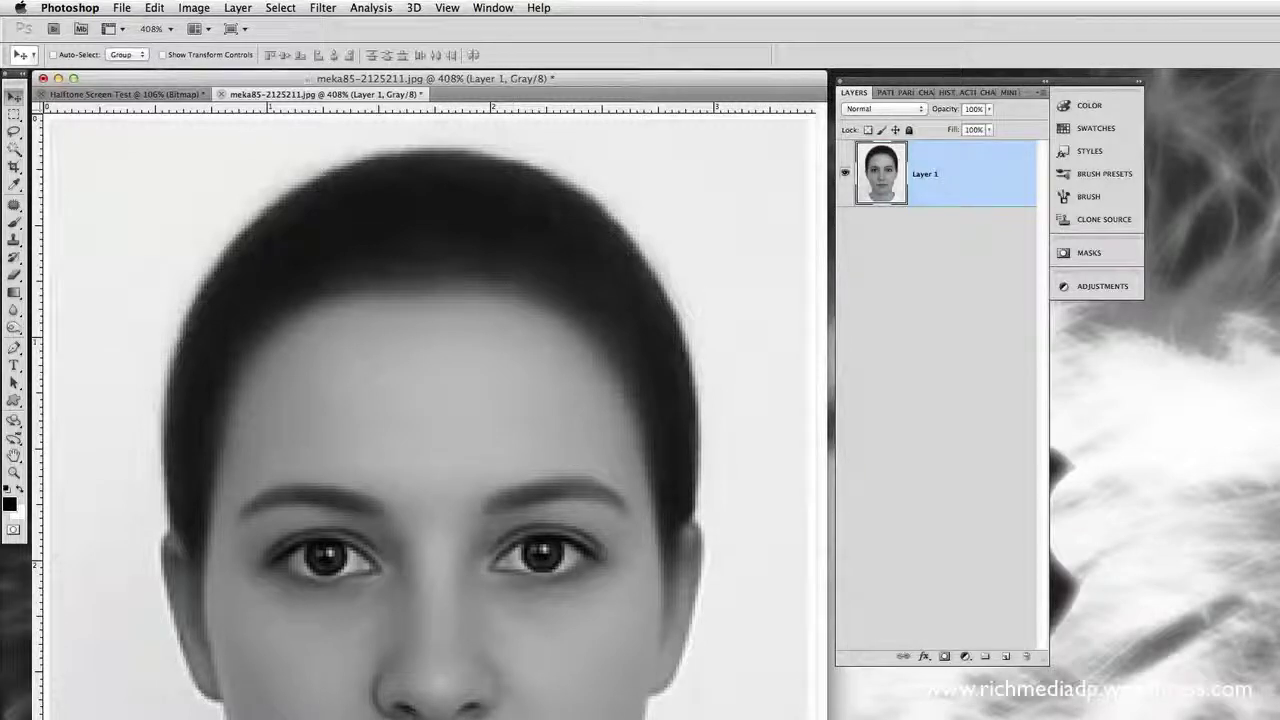
# Flatten and convert the portrait to Bitmap at 72 pixels/inch output, using a Round halftone screen at 20 lines/inch and 45 degrees
pyautogui.click(207, 12)
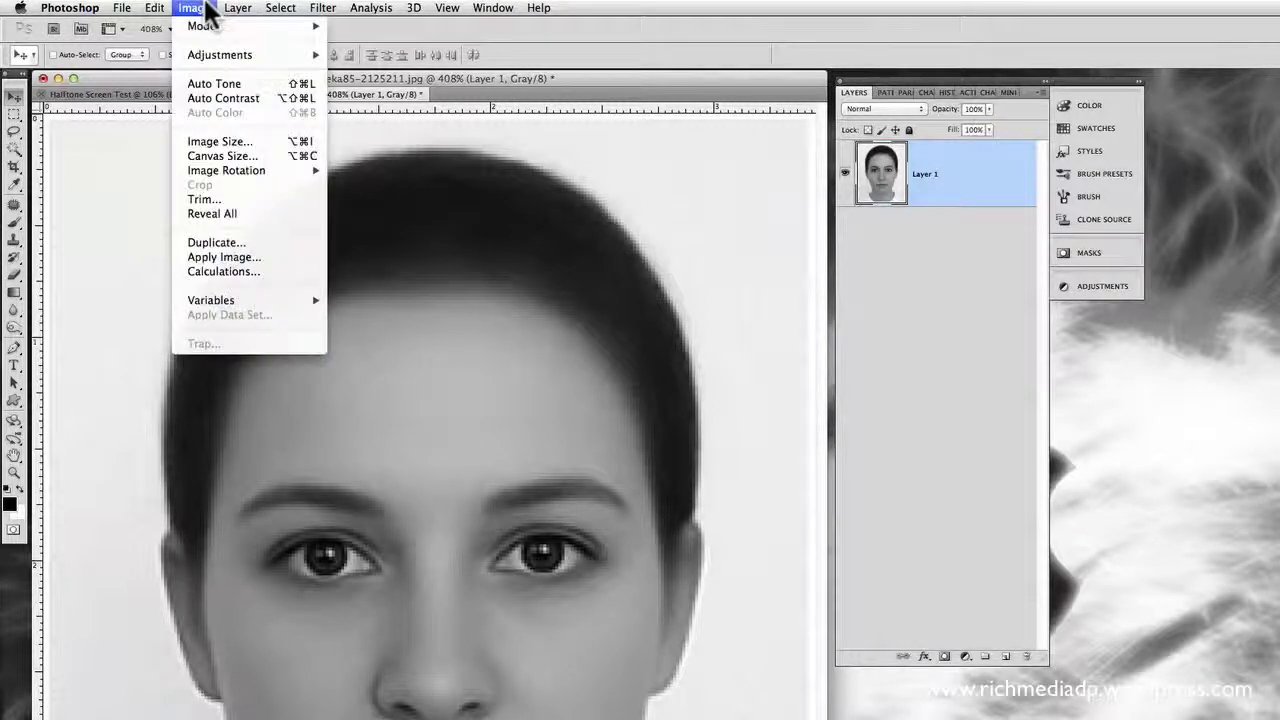
pyautogui.moveTo(210, 28)
pyautogui.click(355, 31)
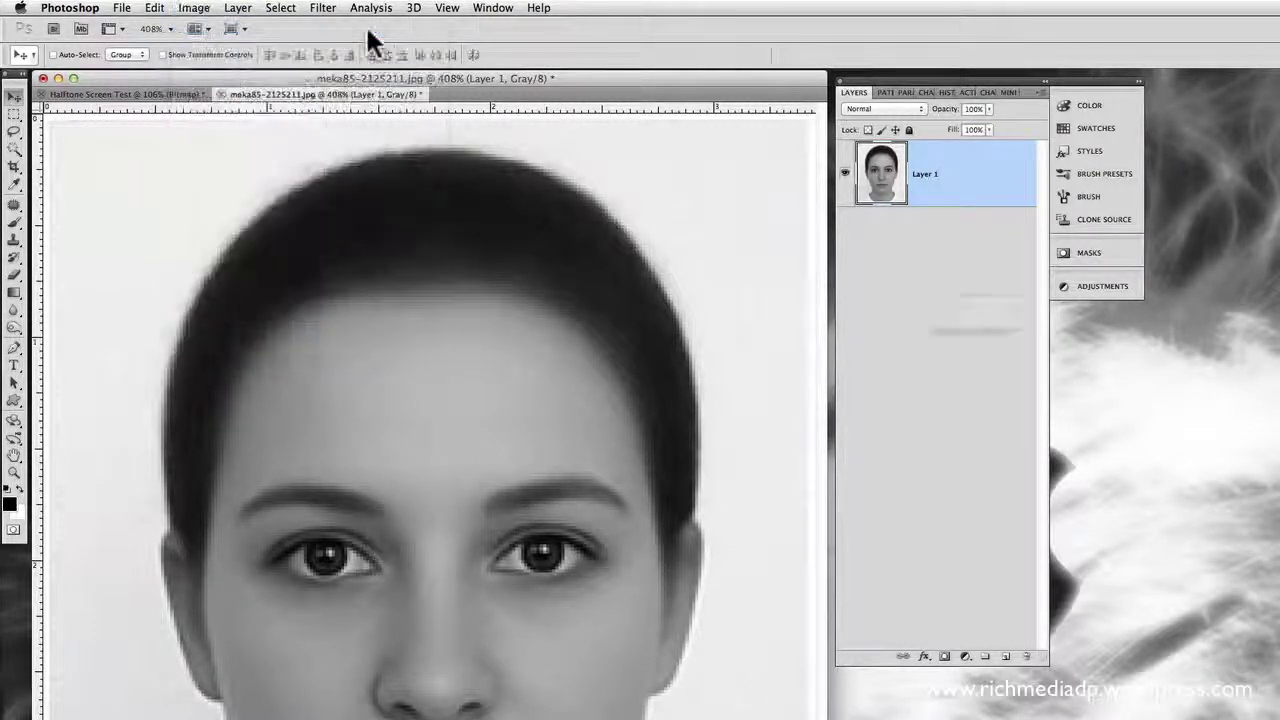
pyautogui.click(1085, 349)
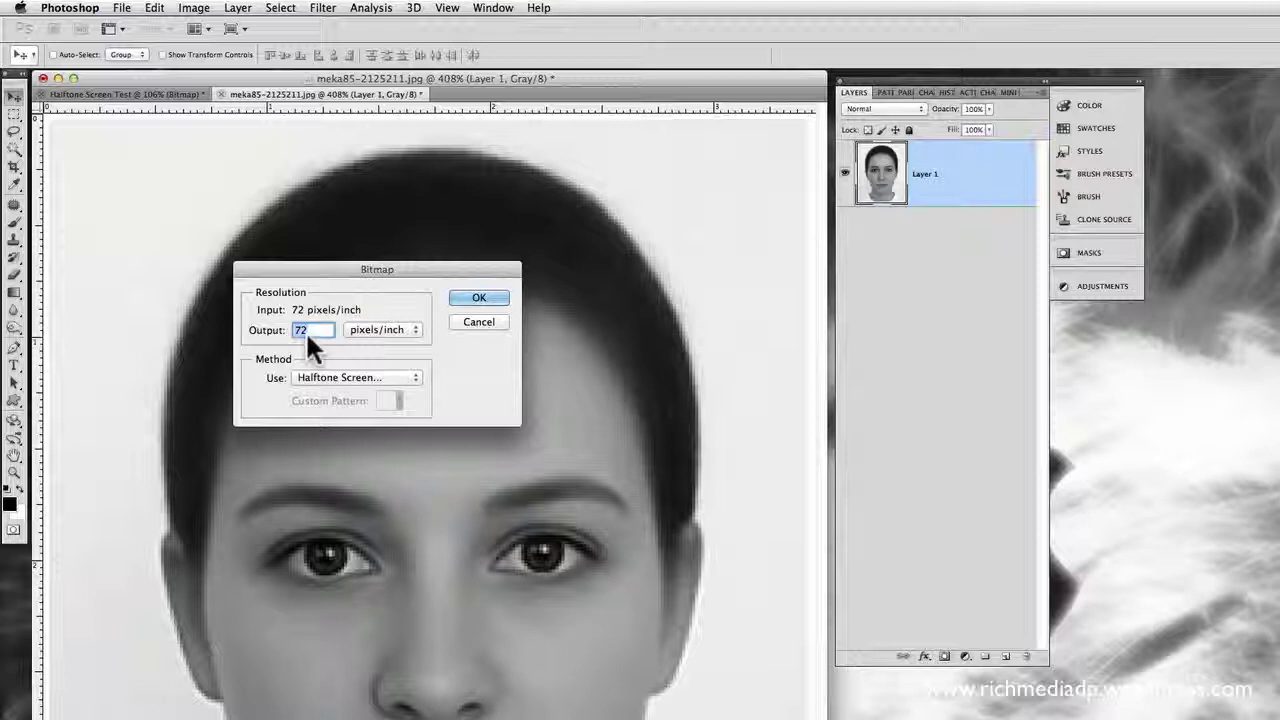
pyautogui.click(410, 376)
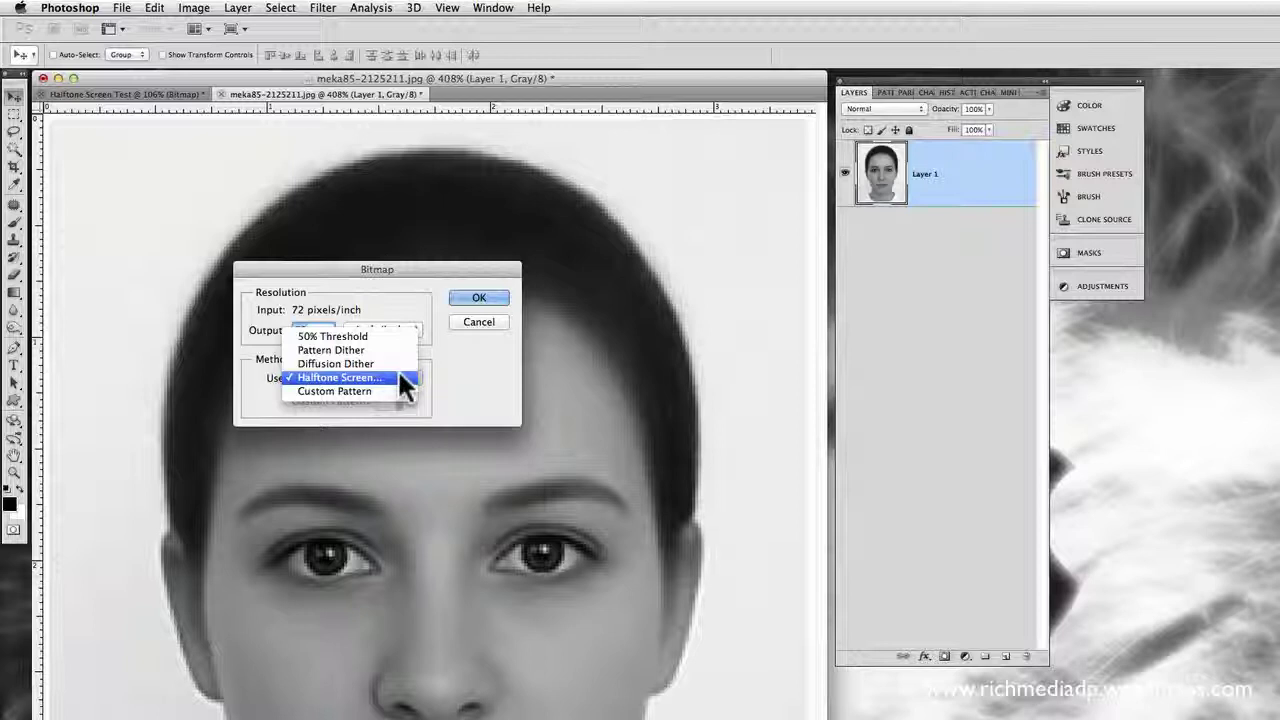
pyautogui.click(400, 377)
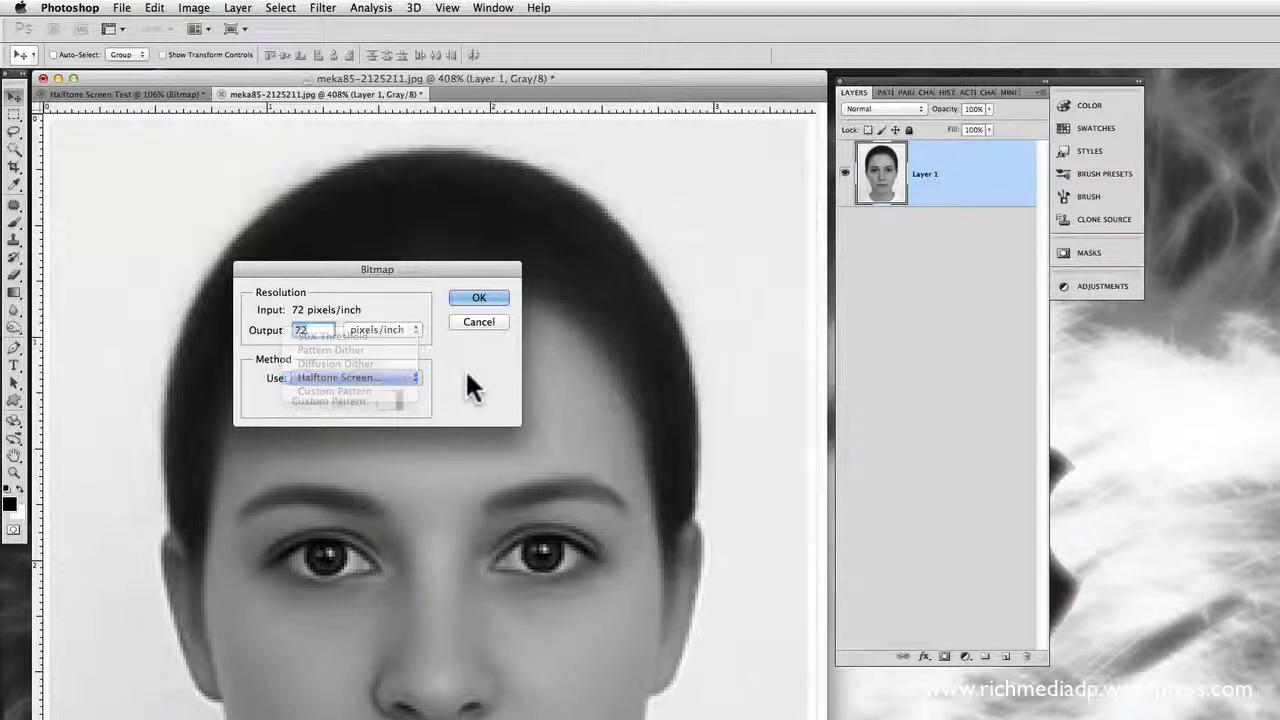
pyautogui.click(494, 298)
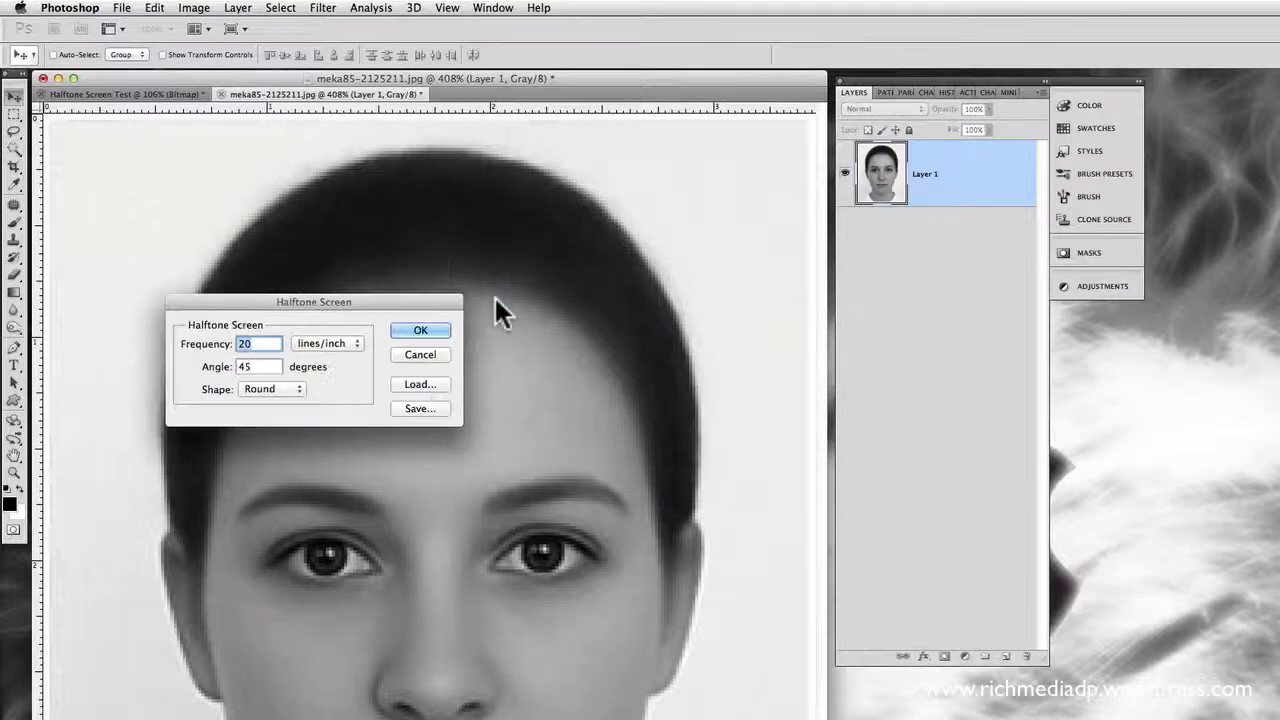
pyautogui.click(257, 345)
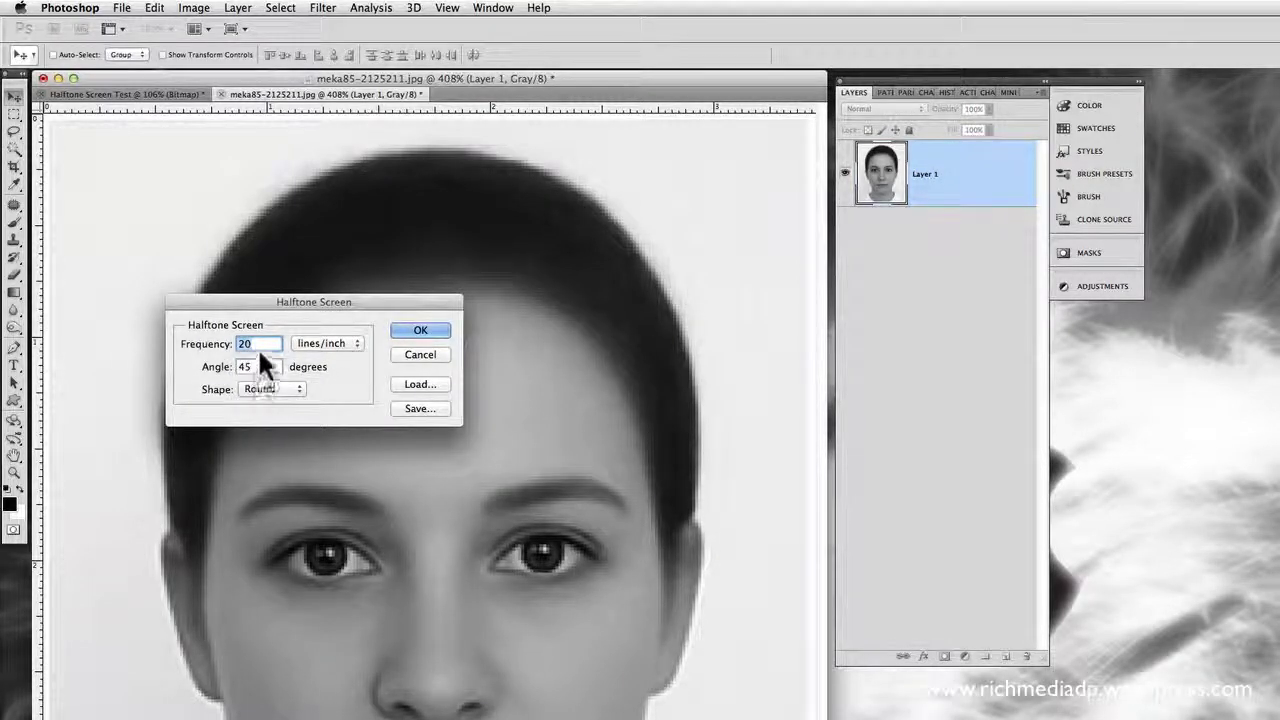
pyautogui.click(420, 330)
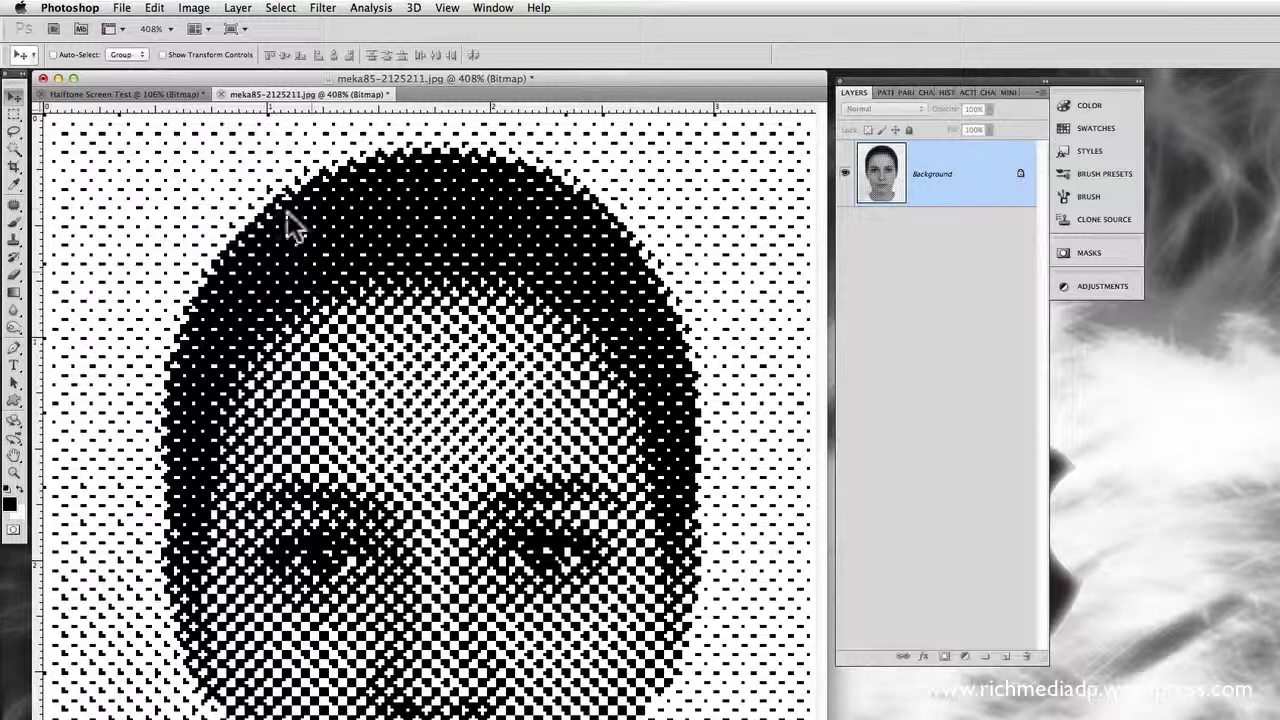
# Examine the portrait's halftone dots at progressively lower magnifications down to actual pixels, enlarging the document window around the image
pyautogui.click(414, 8)
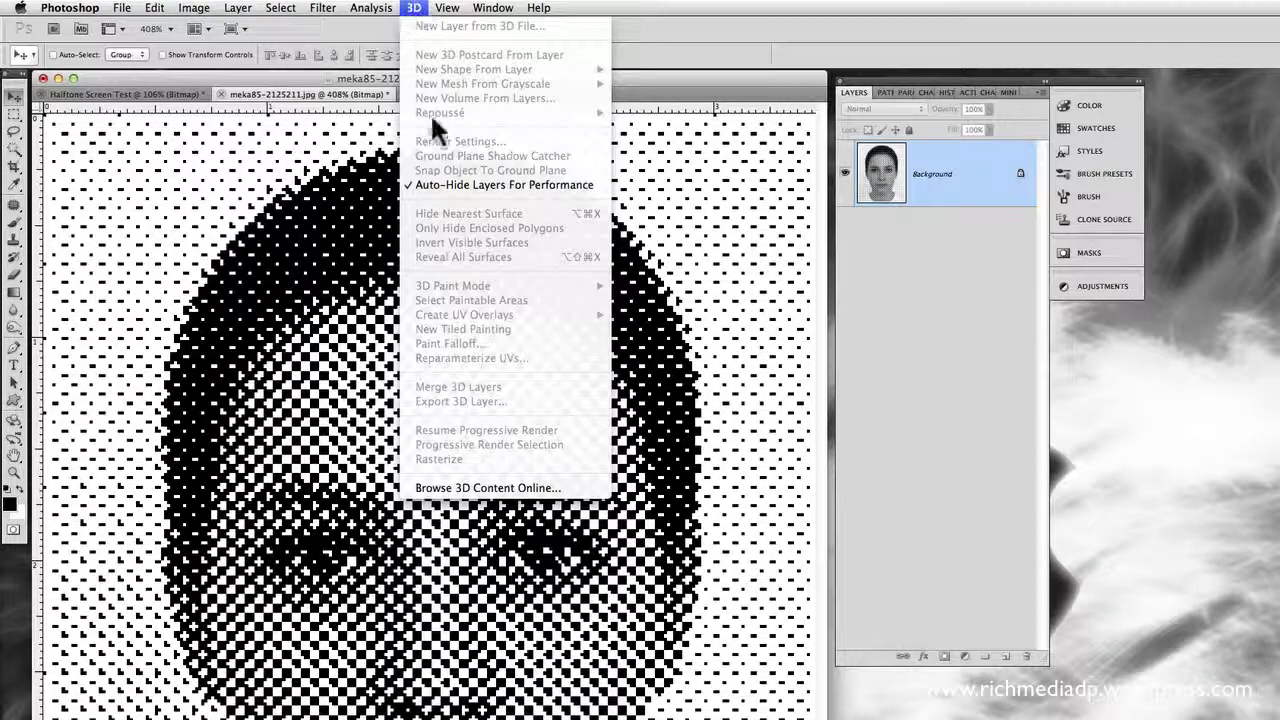
pyautogui.moveTo(447, 8)
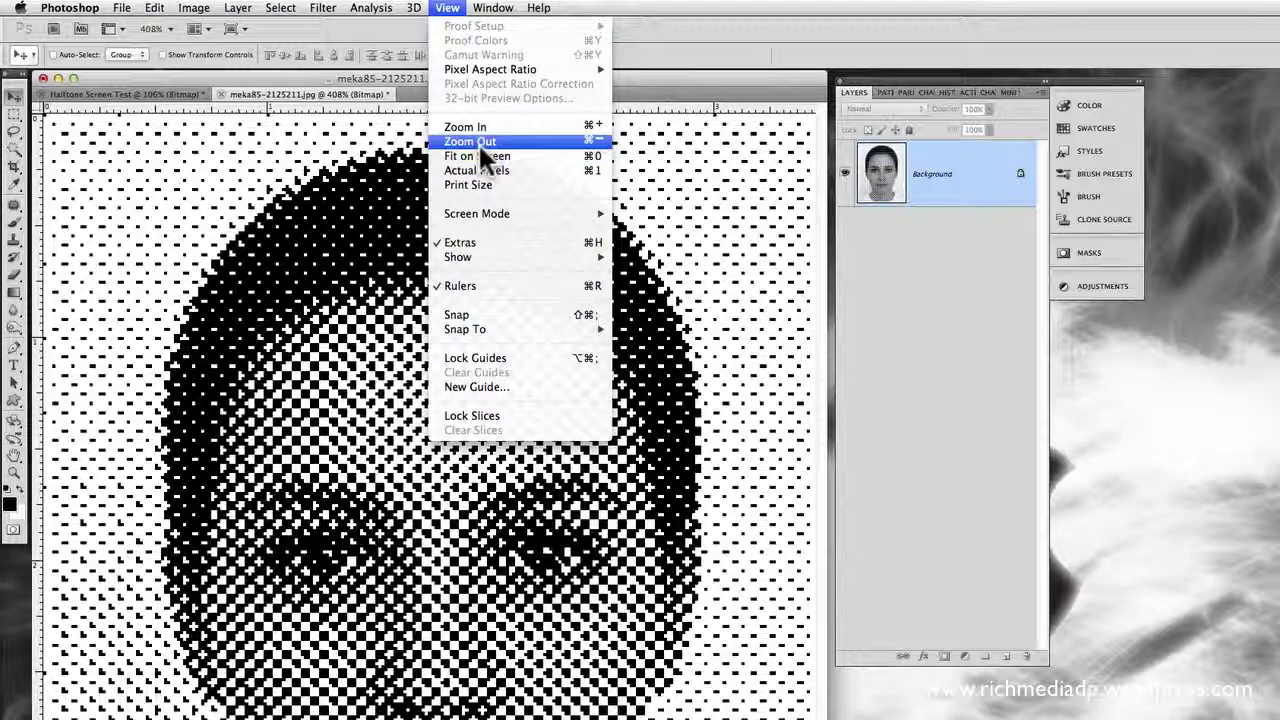
pyautogui.click(478, 142)
pyautogui.click(447, 8)
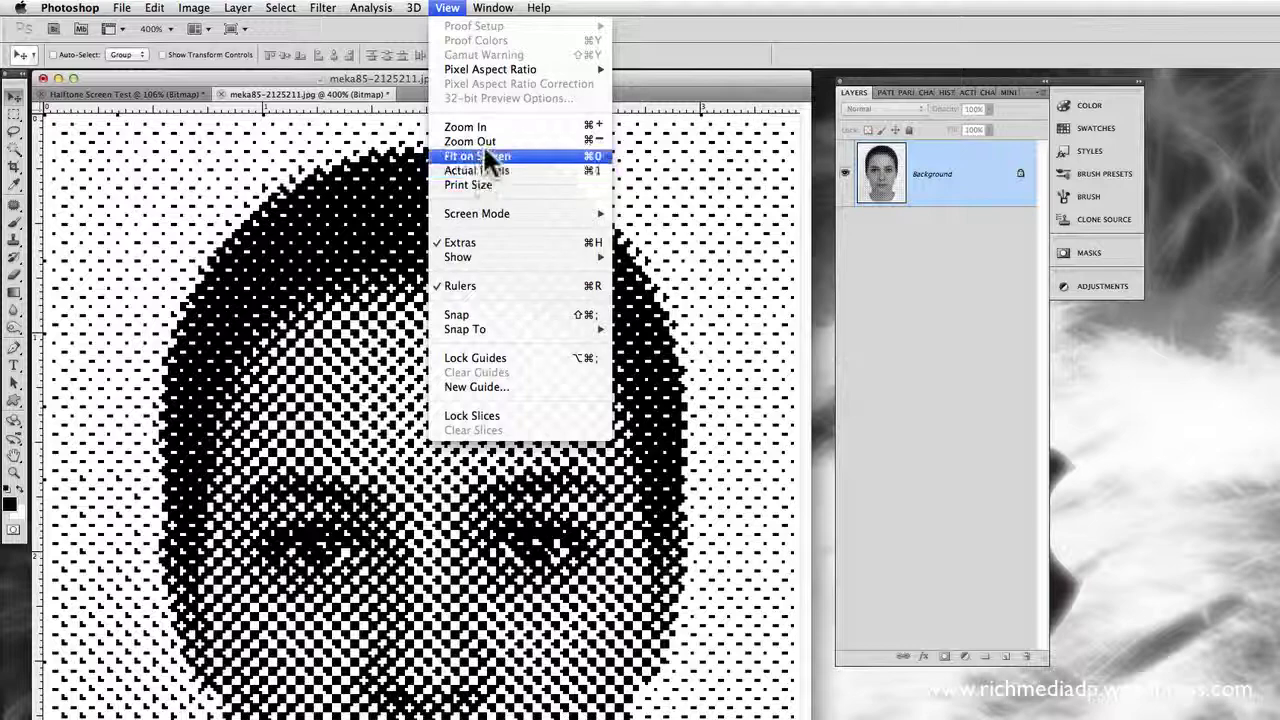
pyautogui.click(491, 142)
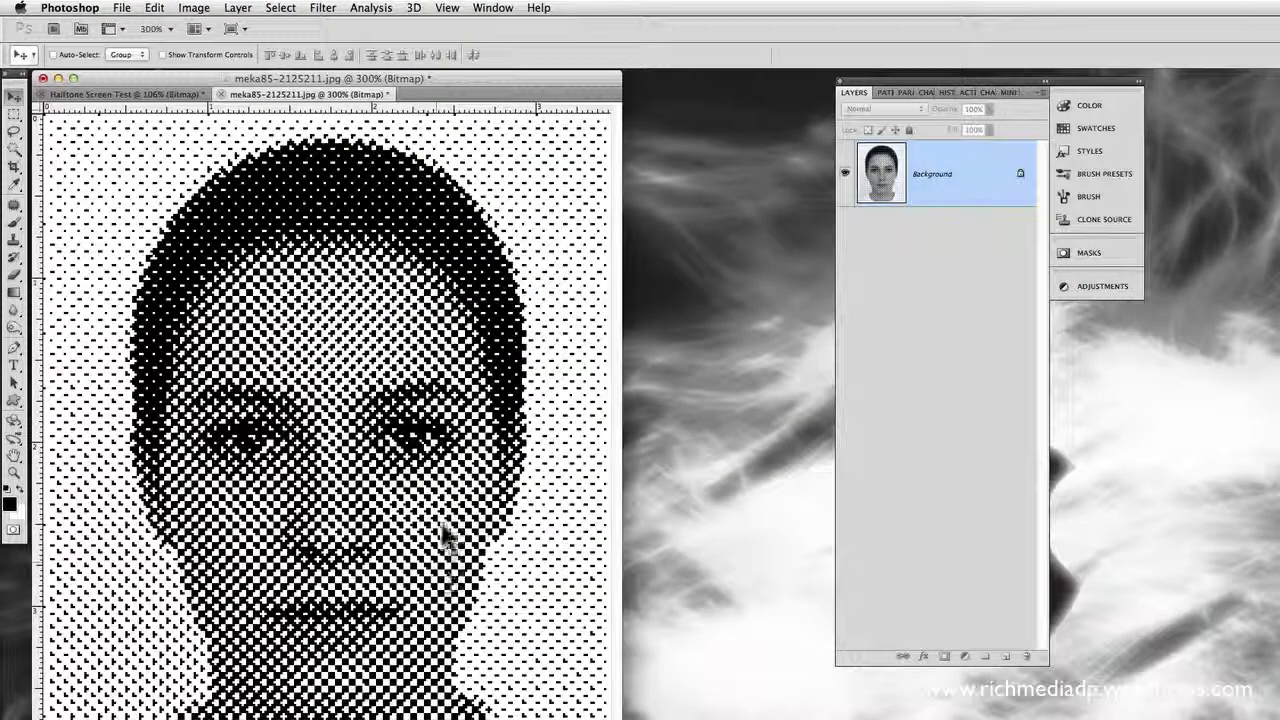
pyautogui.click(413, 8)
pyautogui.moveTo(380, 14)
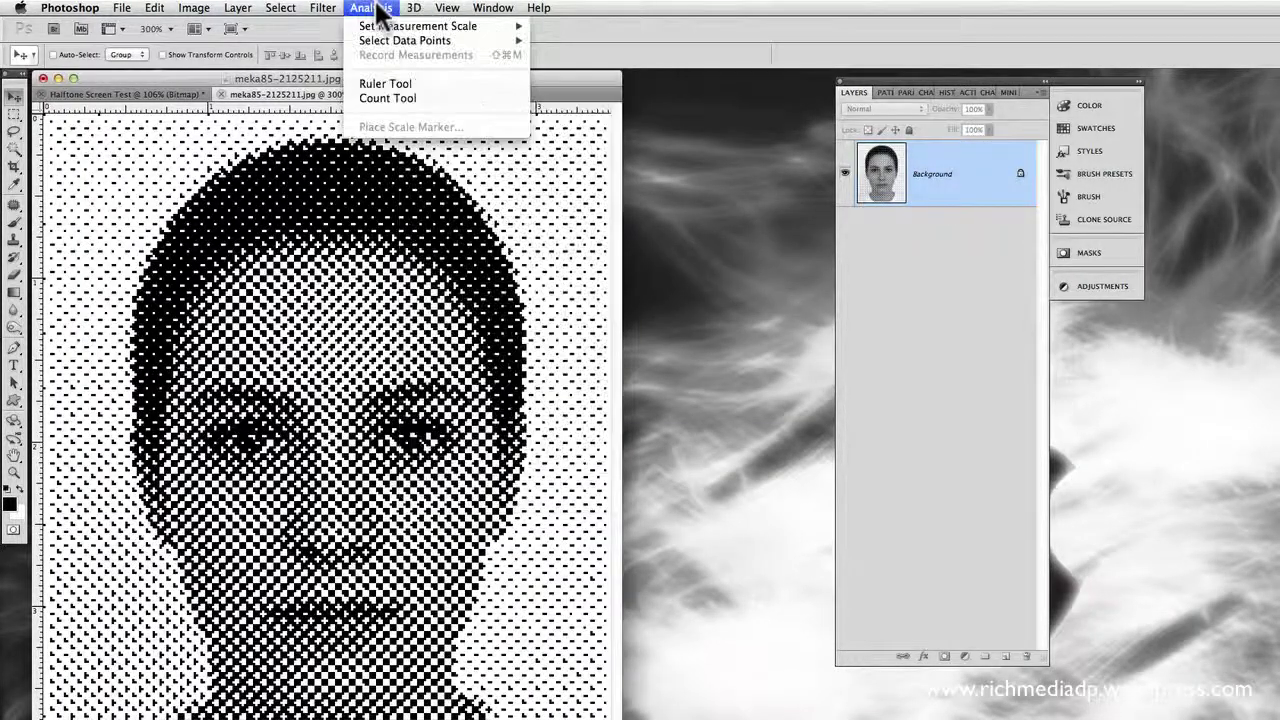
pyautogui.moveTo(447, 14)
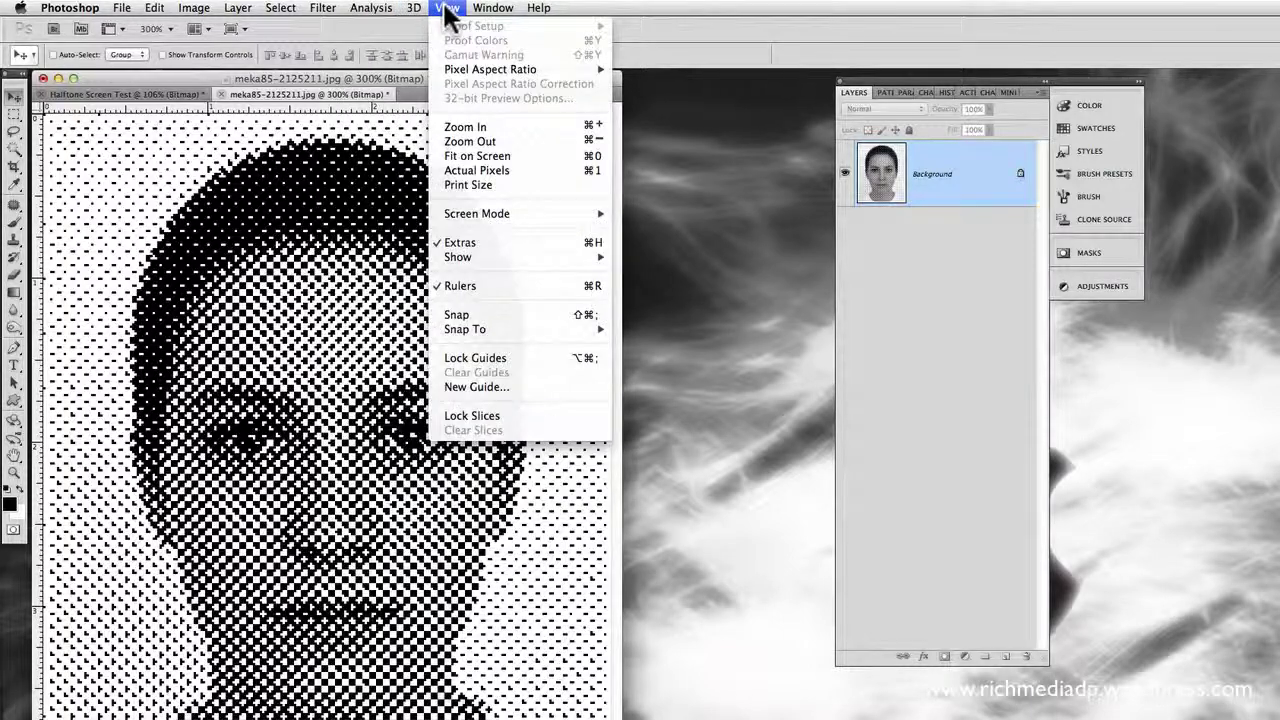
pyautogui.click(466, 139)
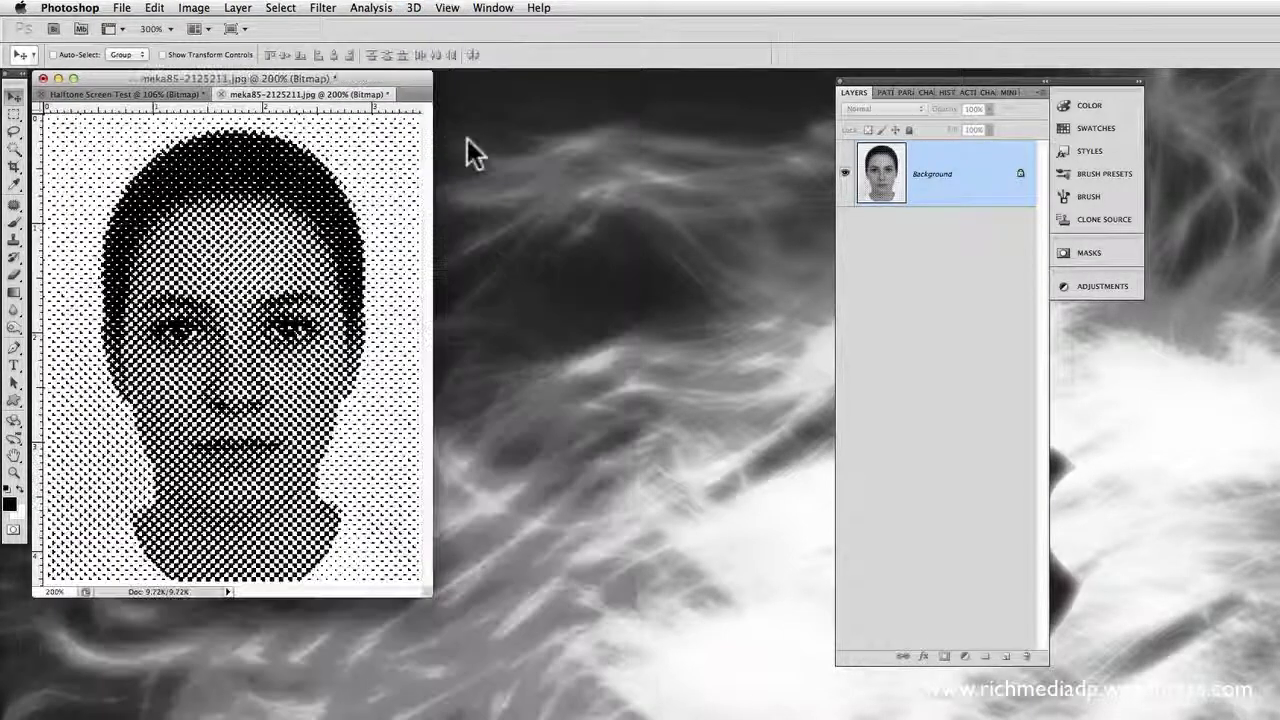
pyautogui.moveTo(429, 591); pyautogui.dragTo(597, 702)
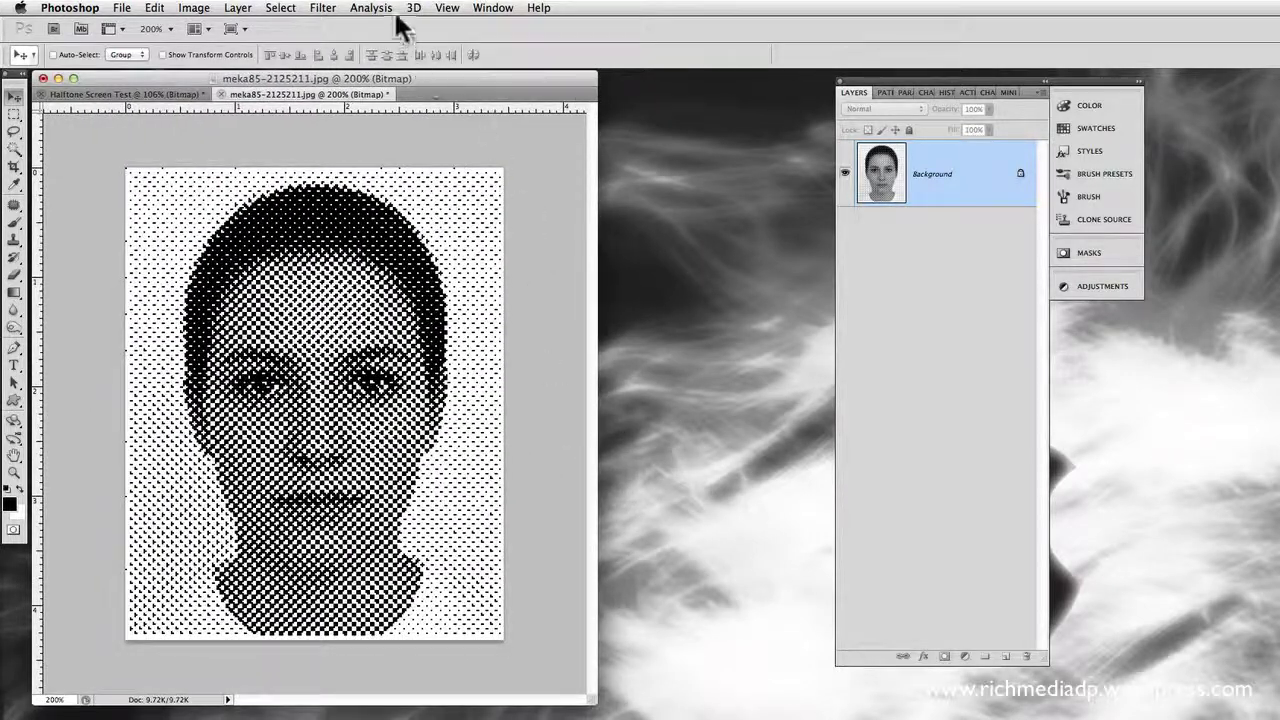
pyautogui.click(447, 8)
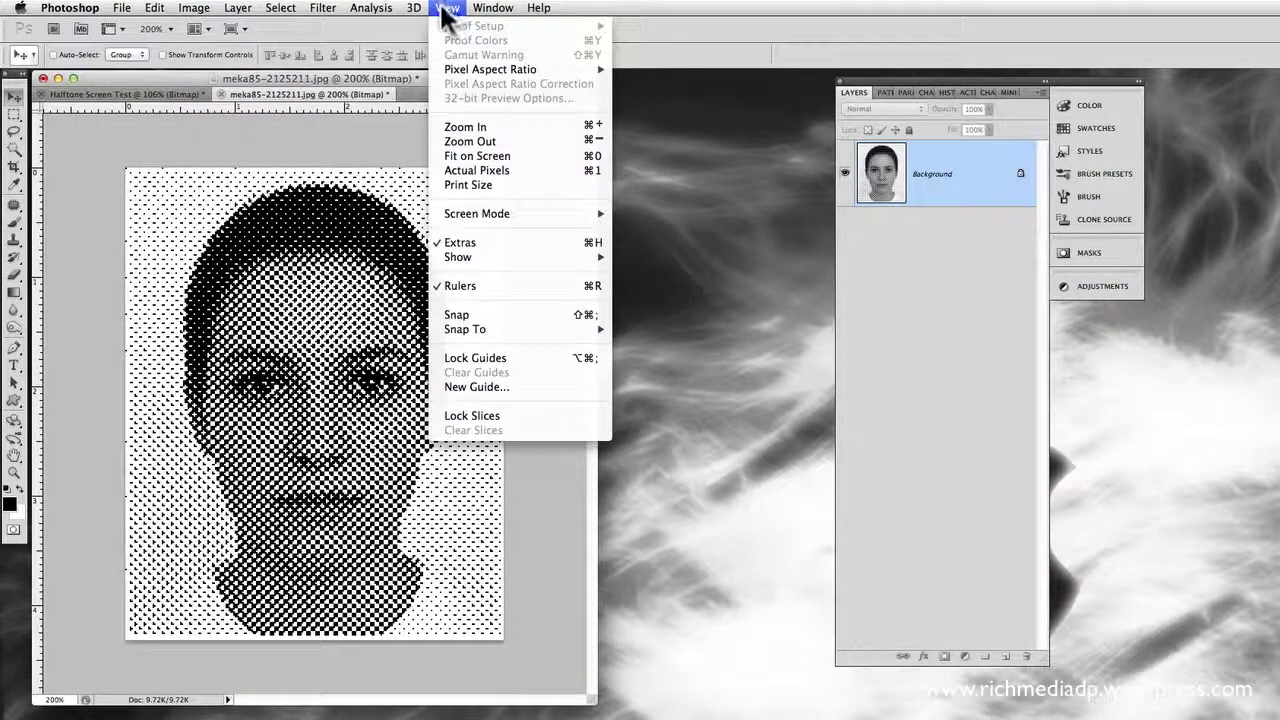
pyautogui.click(466, 170)
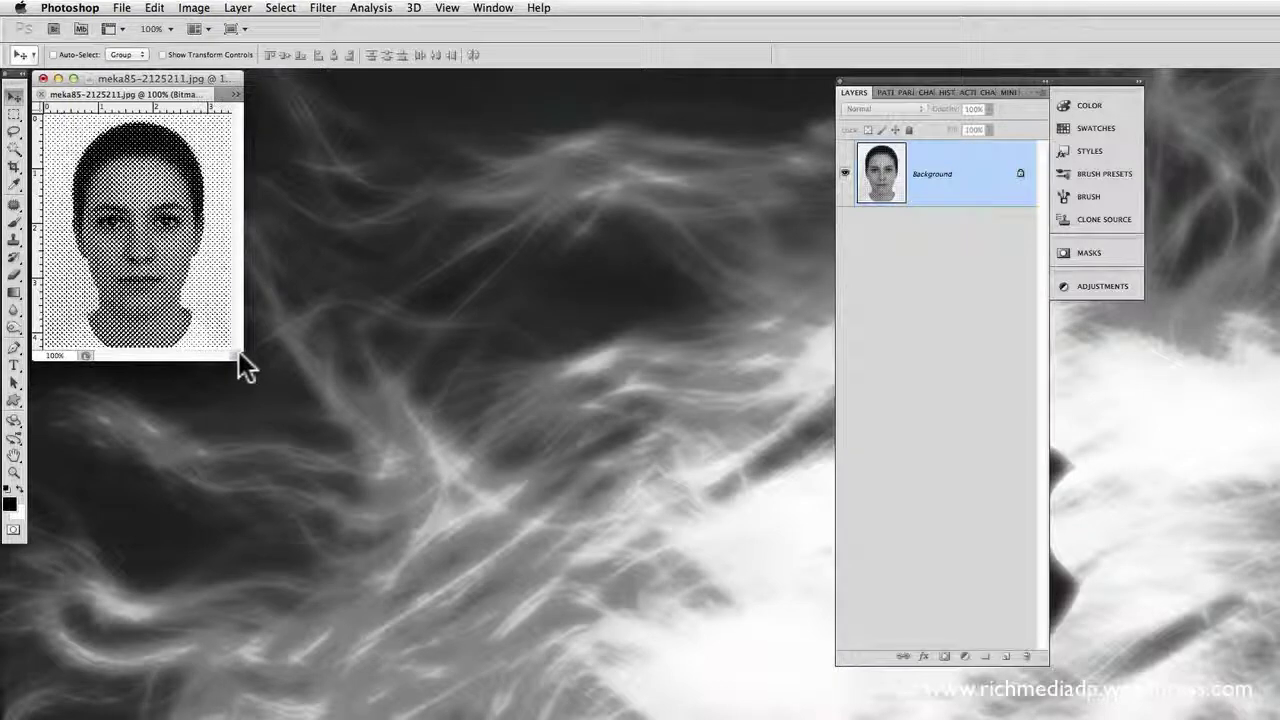
pyautogui.moveTo(240, 356); pyautogui.dragTo(706, 634)
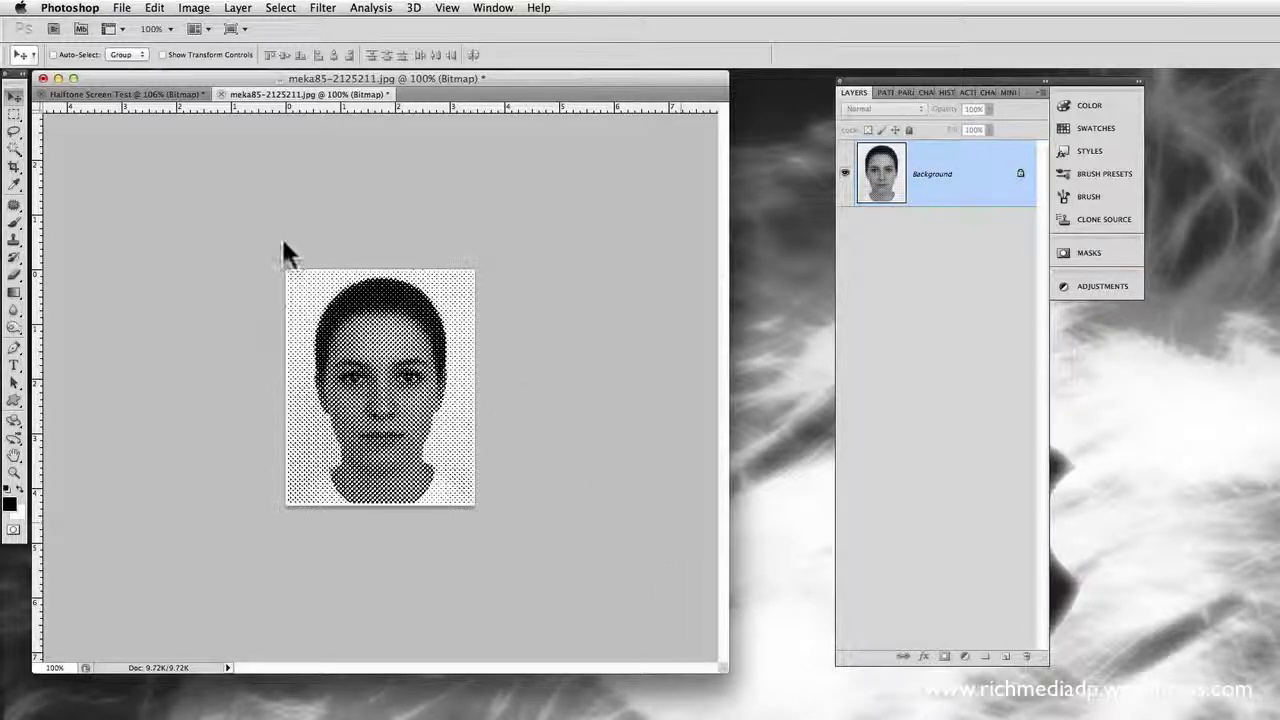
# Convert the bitmap portrait back to Grayscale with a size ratio of 1
pyautogui.click(205, 9)
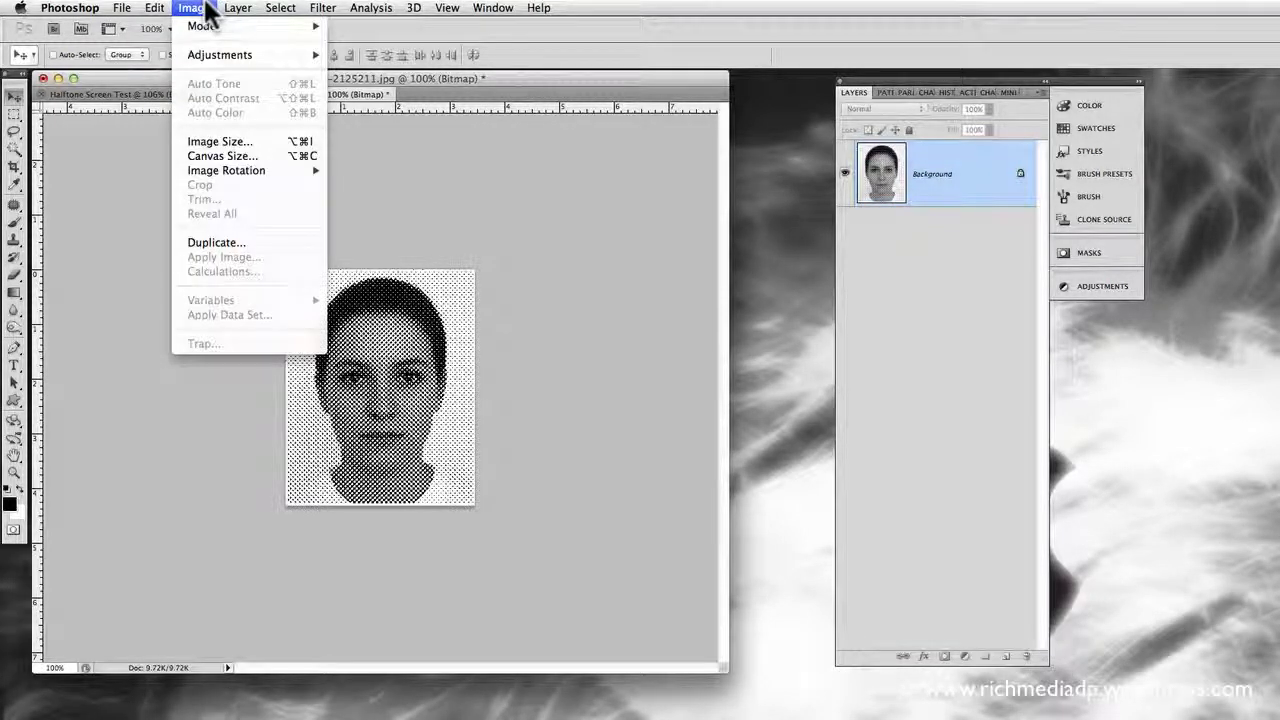
pyautogui.moveTo(205, 27)
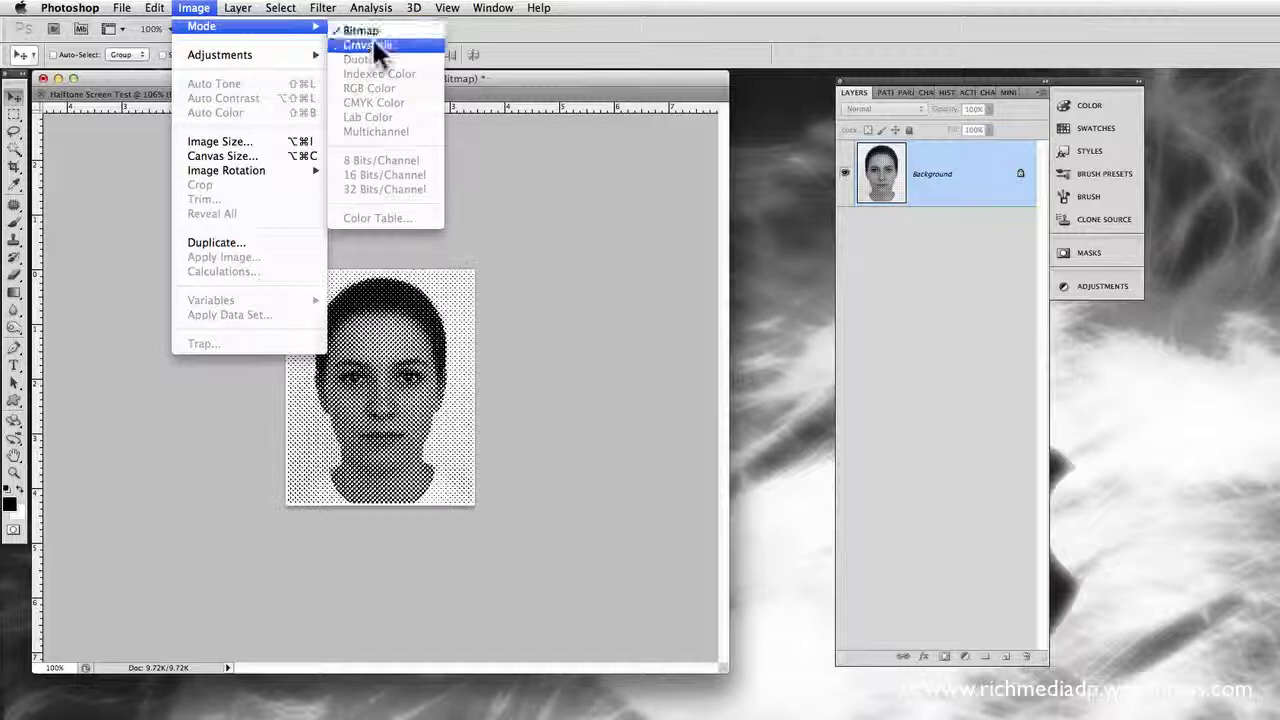
pyautogui.click(373, 45)
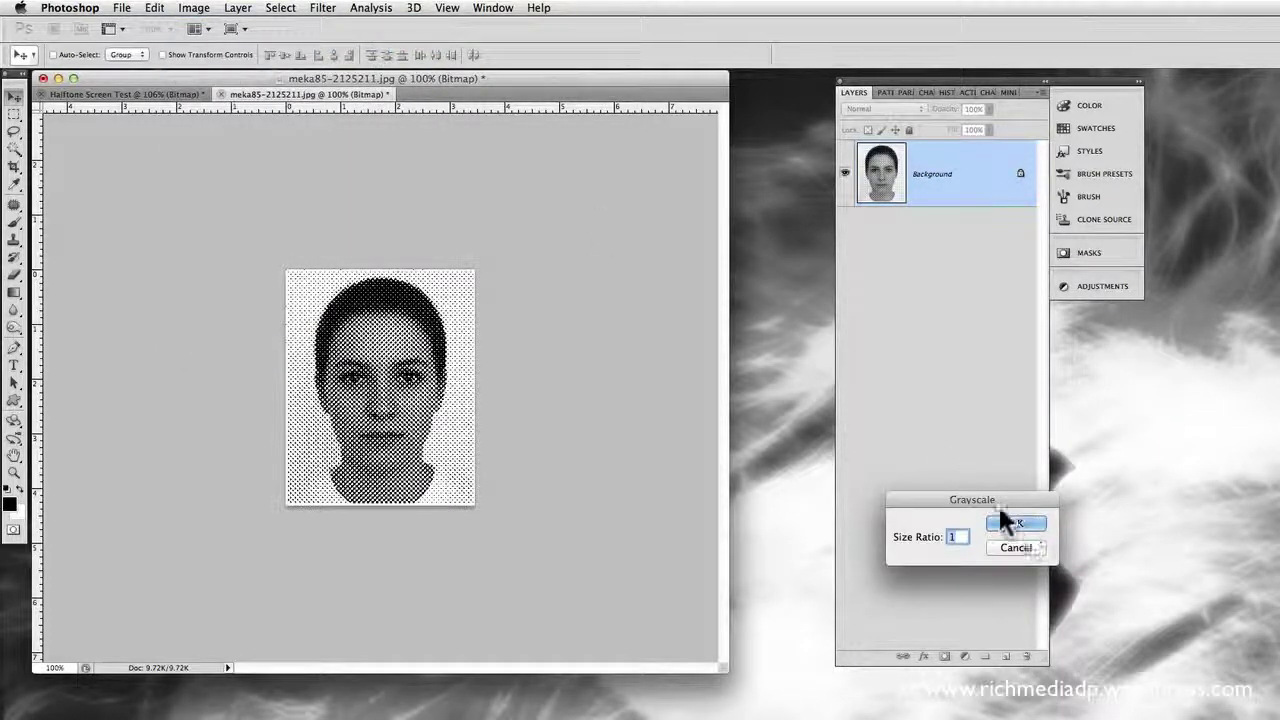
pyautogui.moveTo(998, 503); pyautogui.dragTo(597, 306)
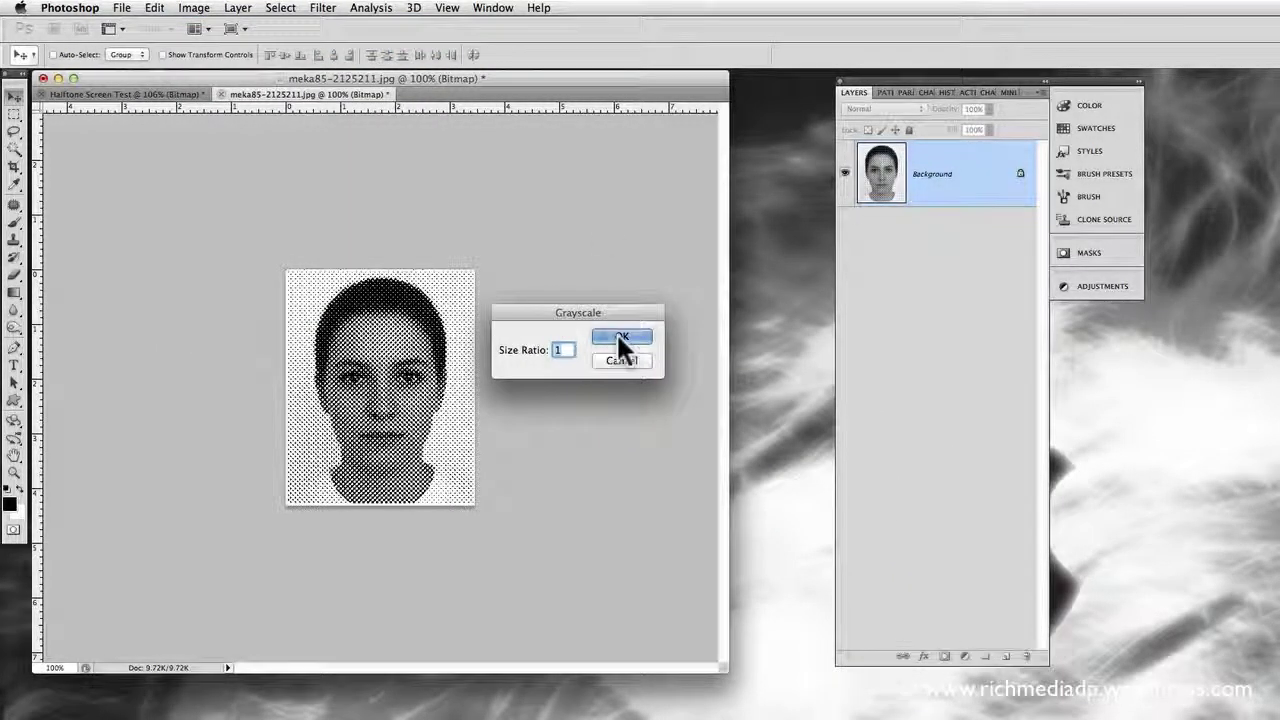
pyautogui.click(618, 338)
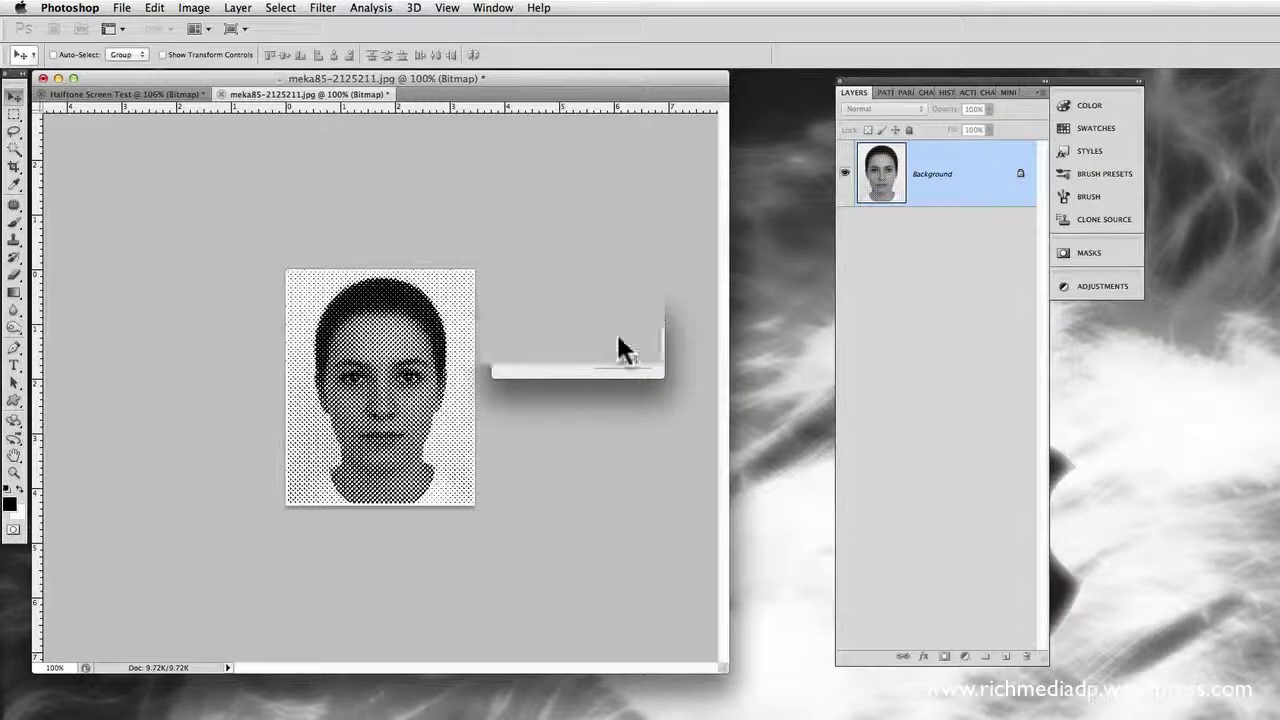
# Convert the grayscale halftone portrait to RGB Color mode
pyautogui.click(200, 9)
pyautogui.moveTo(214, 25)
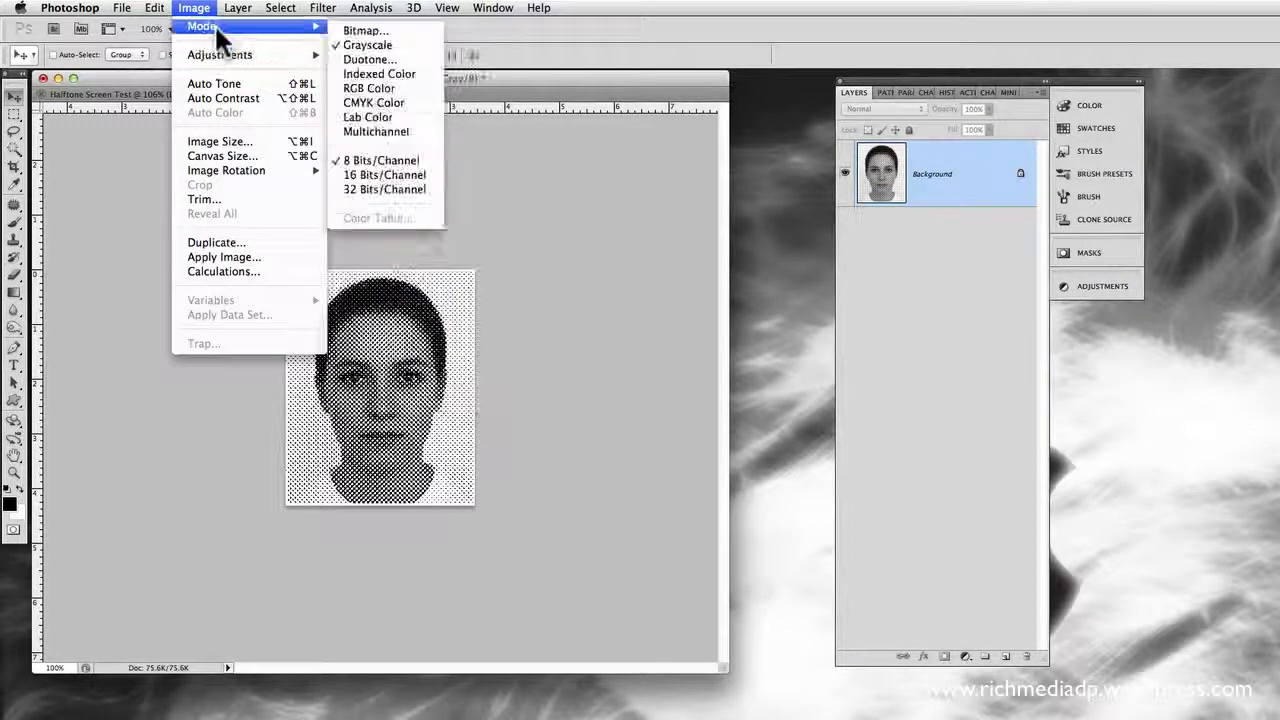
pyautogui.click(368, 88)
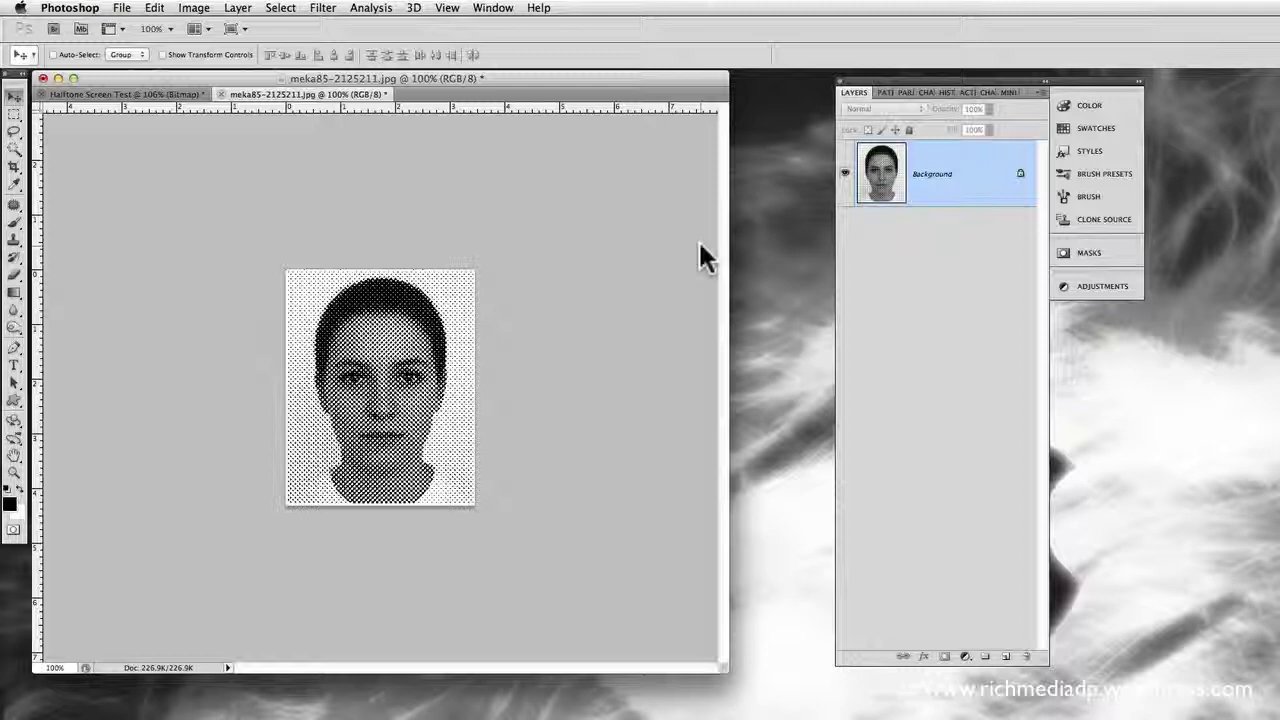
# Turn the locked Background into a regular layer named Layer 0, with Normal mode and 100% opacity
pyautogui.click(122, 8)
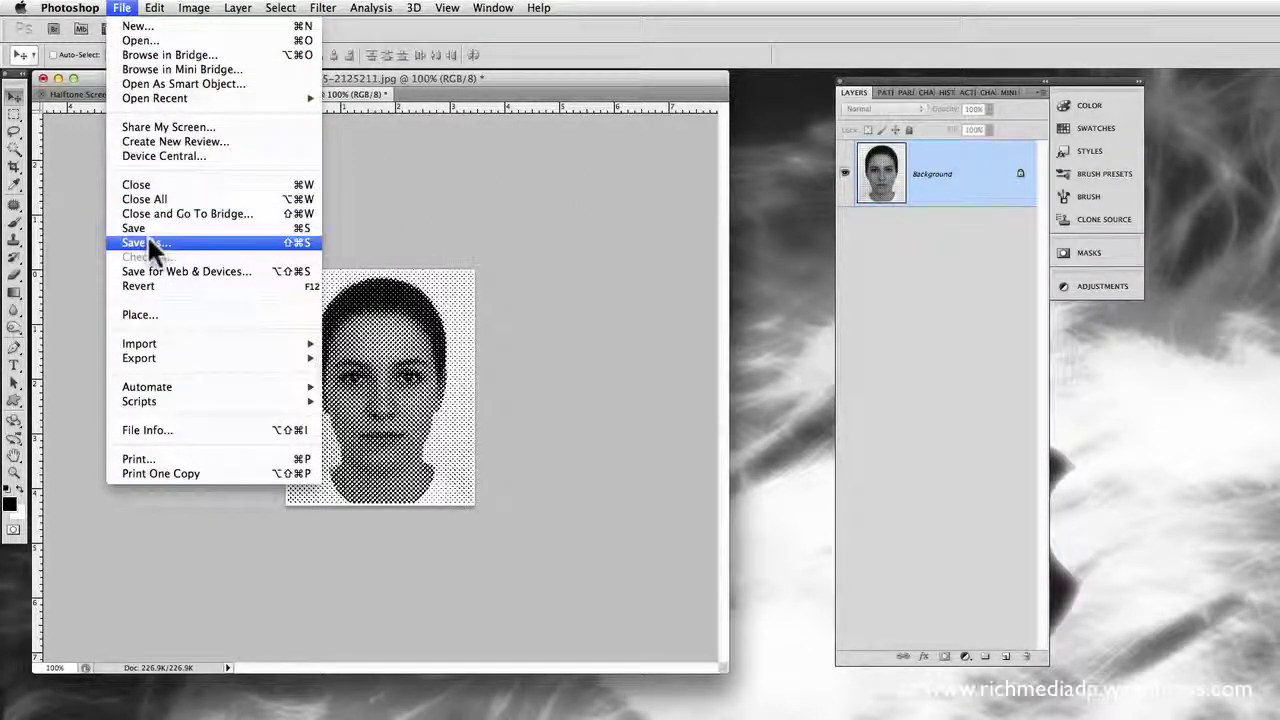
pyautogui.click(640, 285)
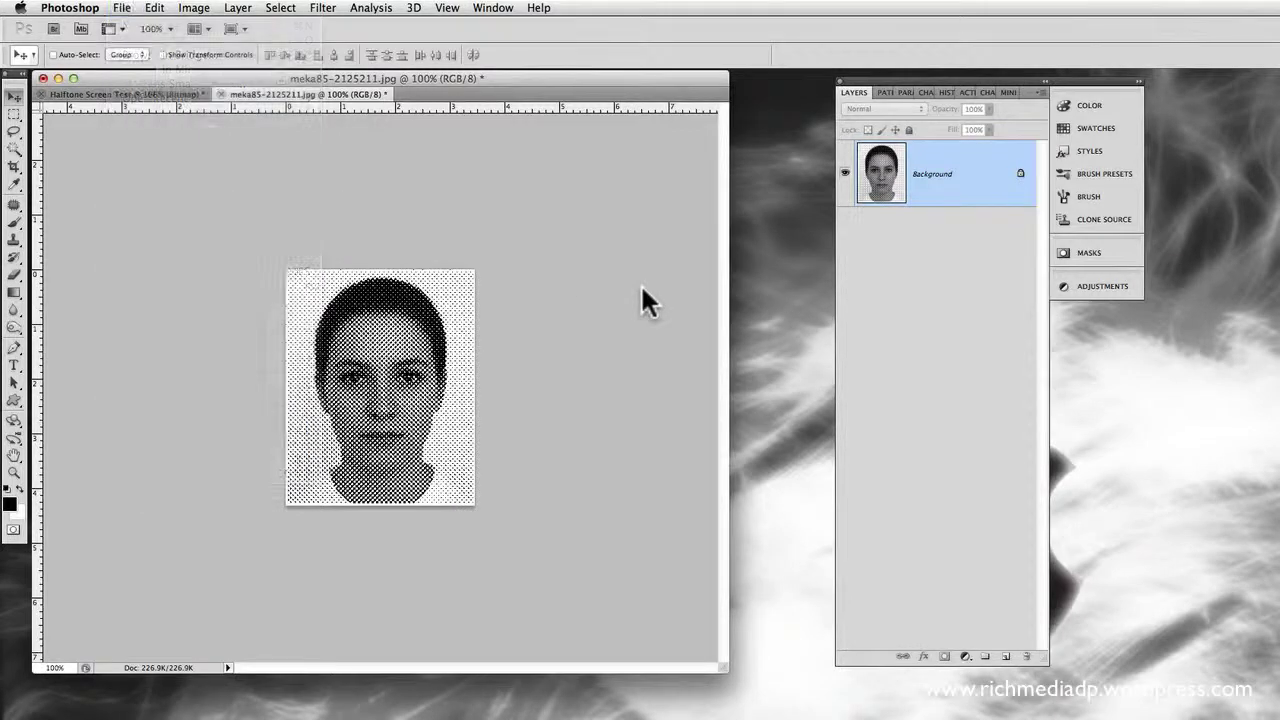
pyautogui.doubleClick(946, 195)
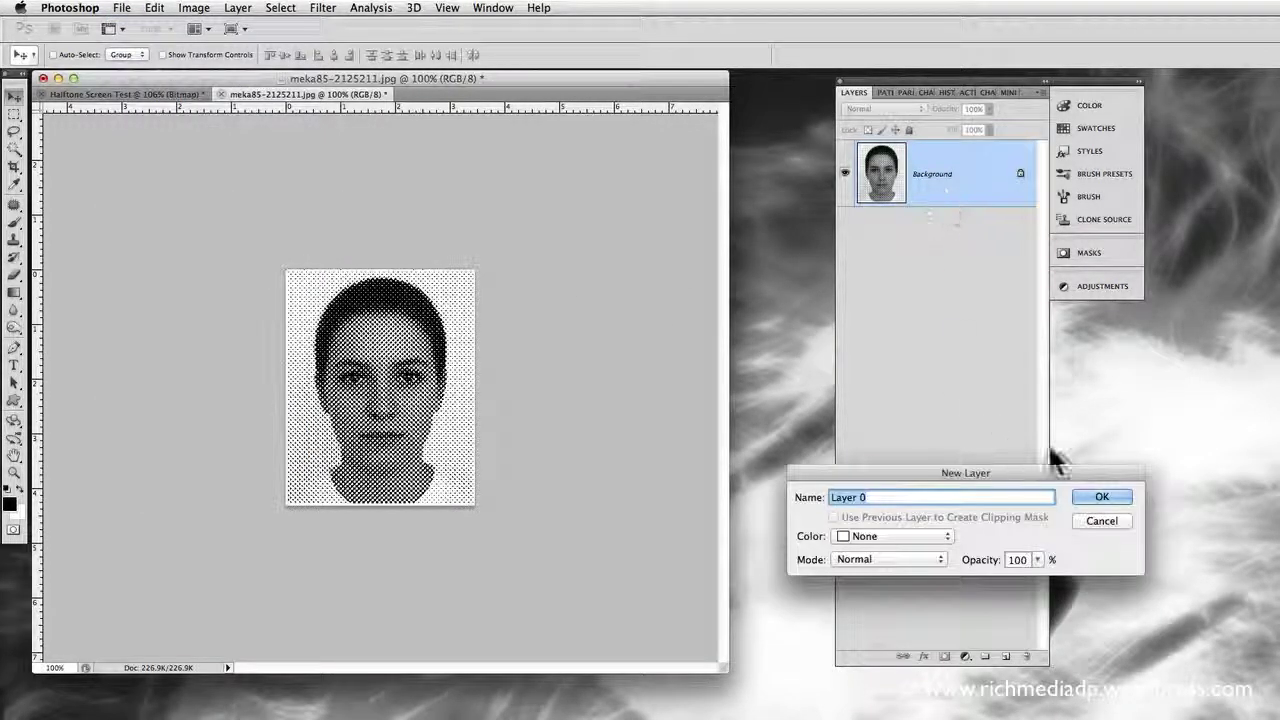
pyautogui.click(1092, 494)
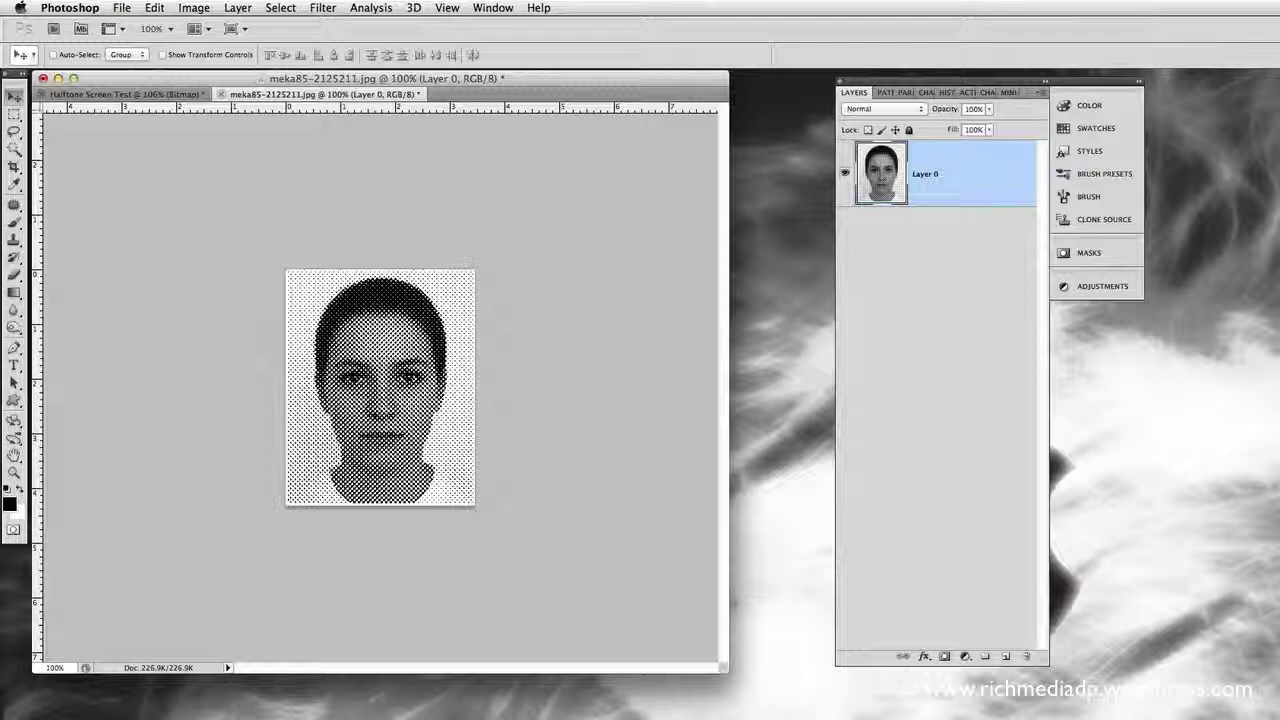
# Try to reopen the original meka85-2125211.jpg from the Desktop while its halftone version is still open
pyautogui.click(192, 8)
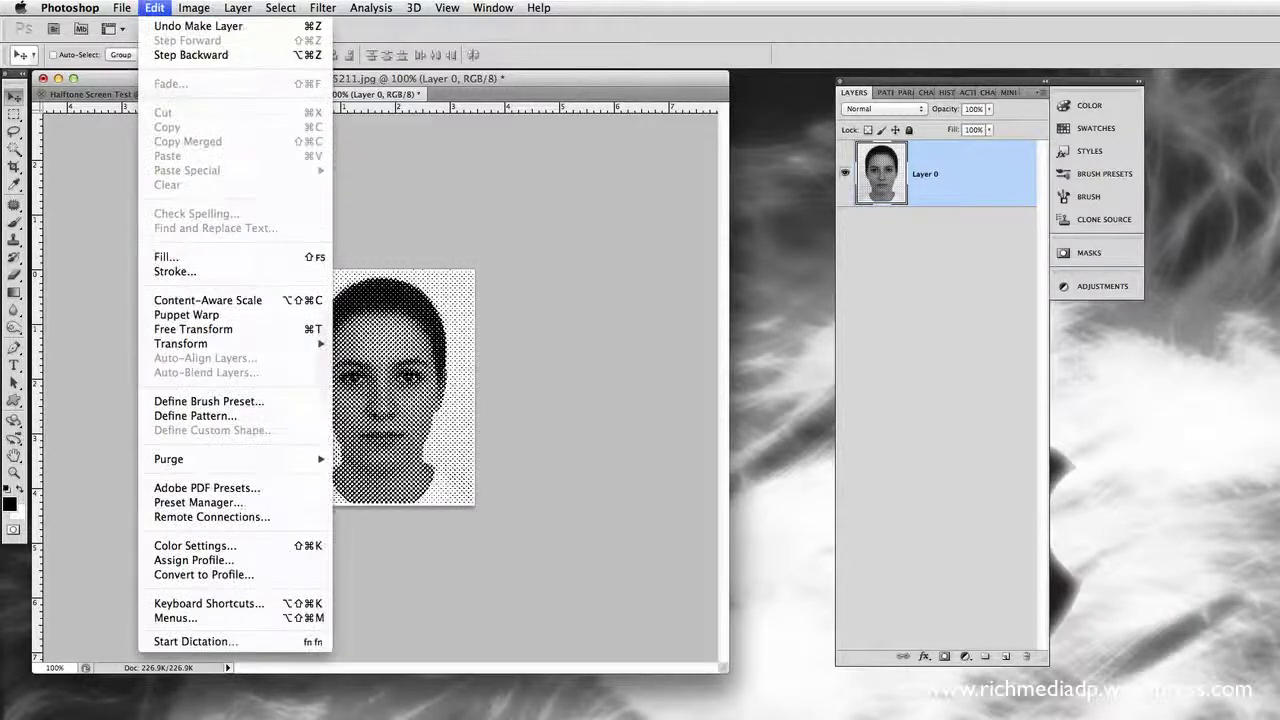
pyautogui.click(130, 40)
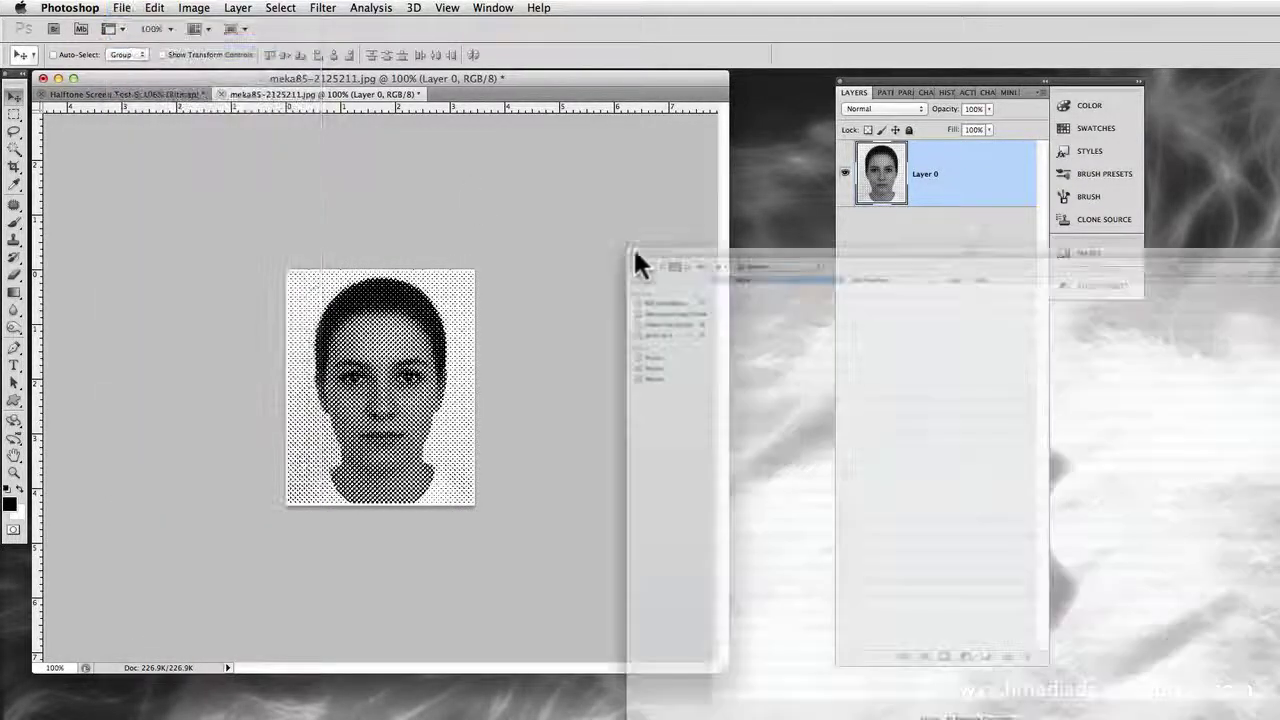
pyautogui.click(610, 172)
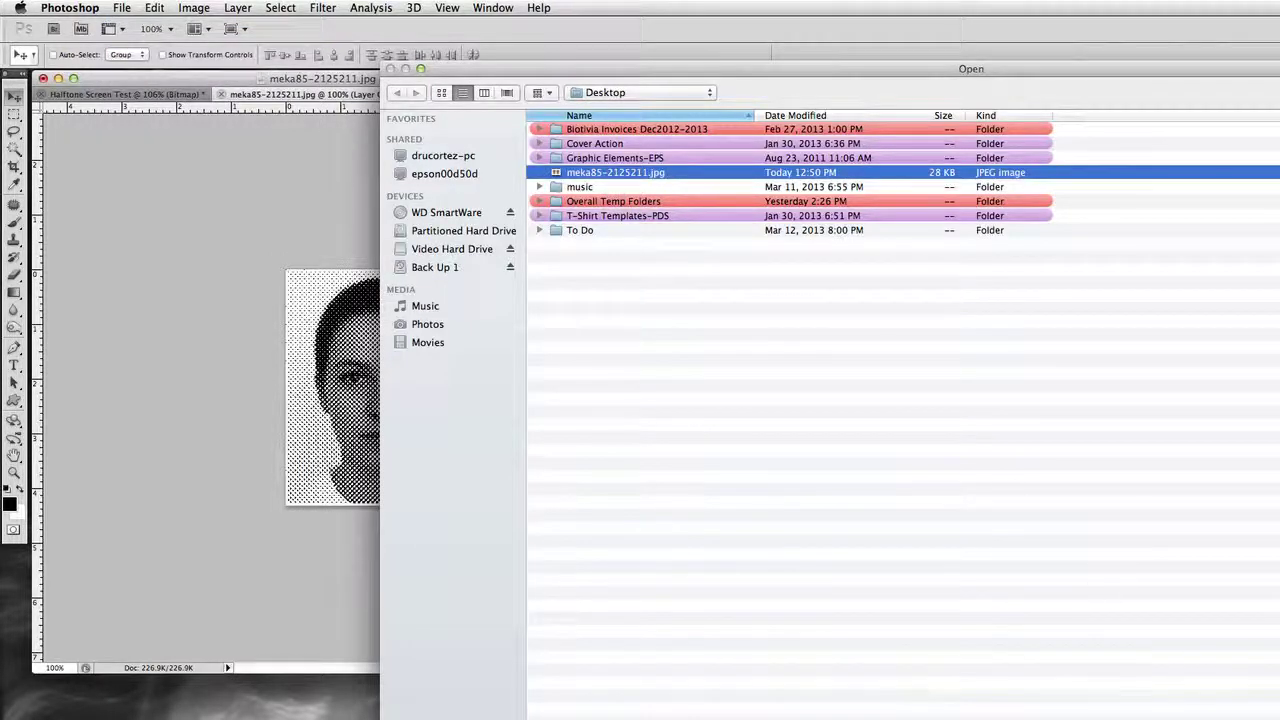
pyautogui.press('Return')
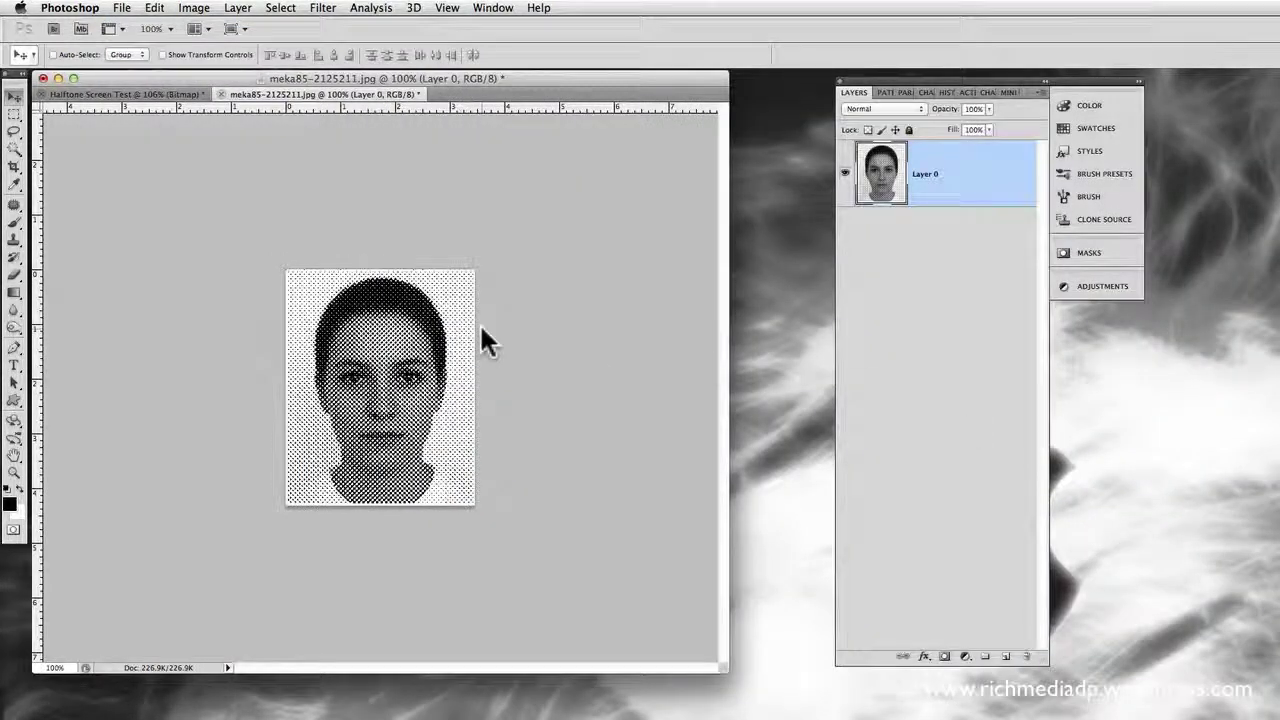
pyautogui.click(162, 95)
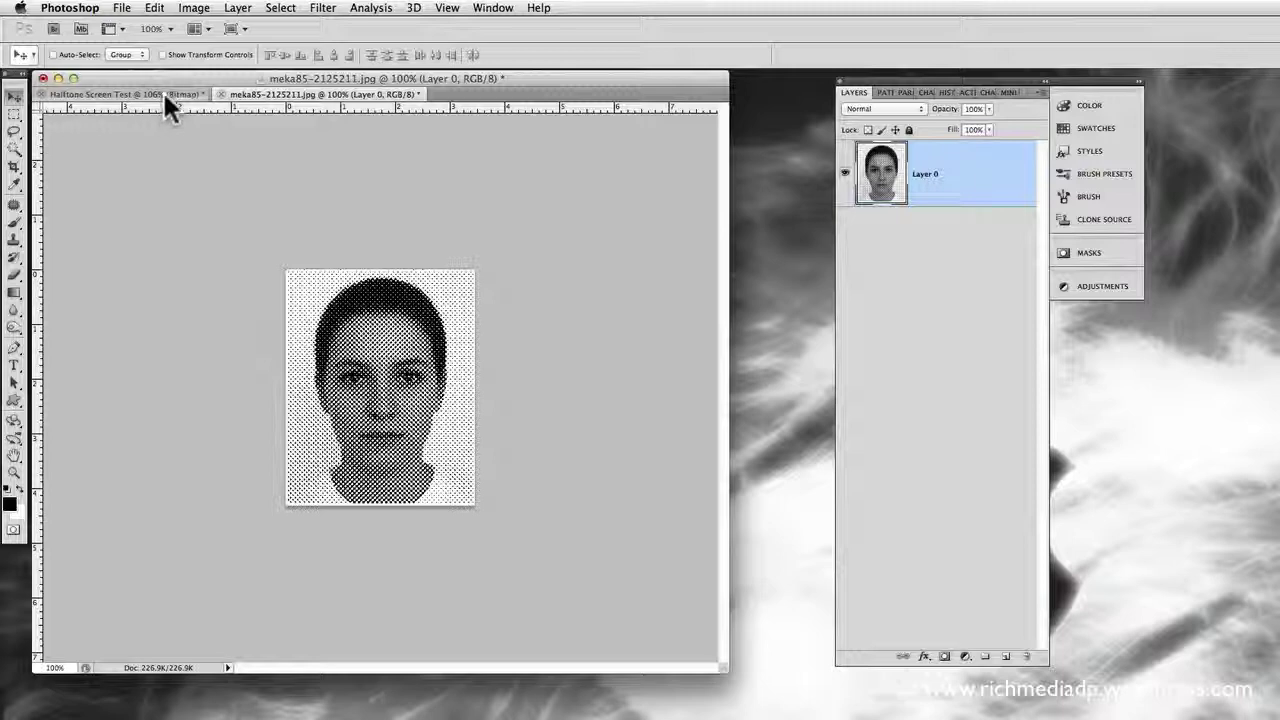
pyautogui.click(331, 95)
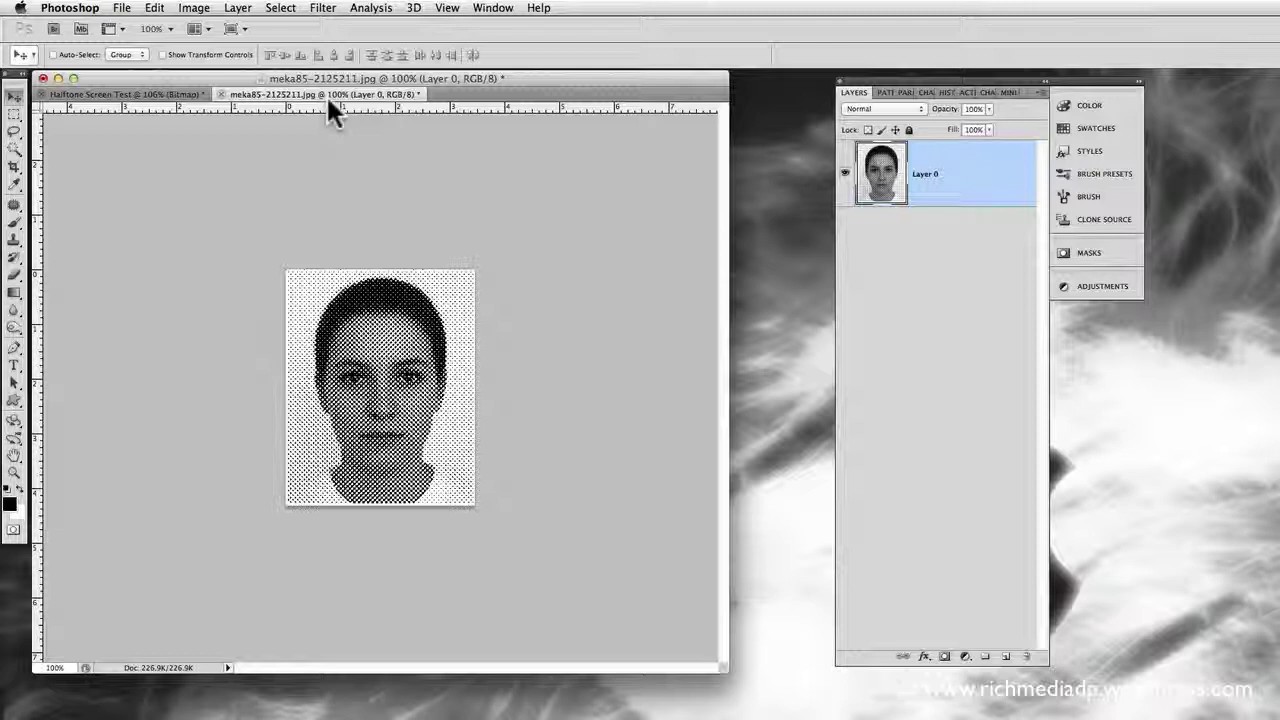
# Save the halftone portrait to the Desktop in Photoshop format as meka85.psd, keeping its layers
pyautogui.click(121, 7)
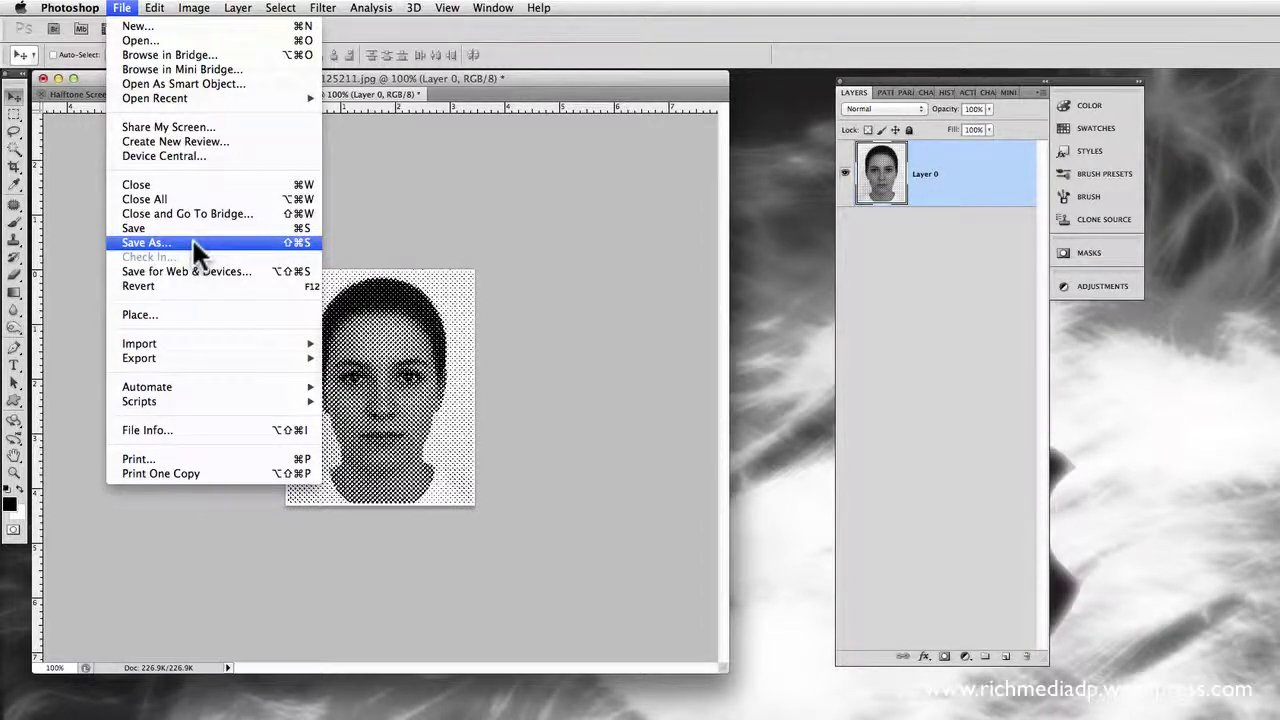
pyautogui.click(681, 399)
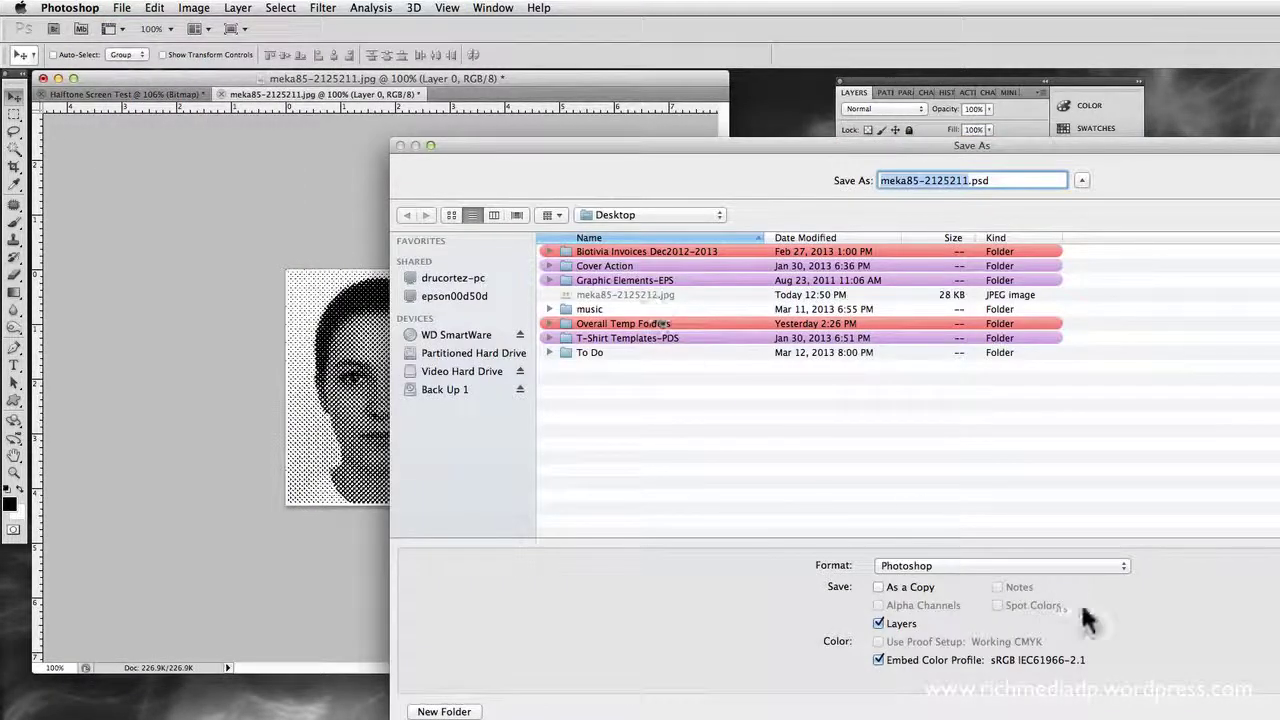
pyautogui.moveTo(967, 180); pyautogui.dragTo(918, 178)
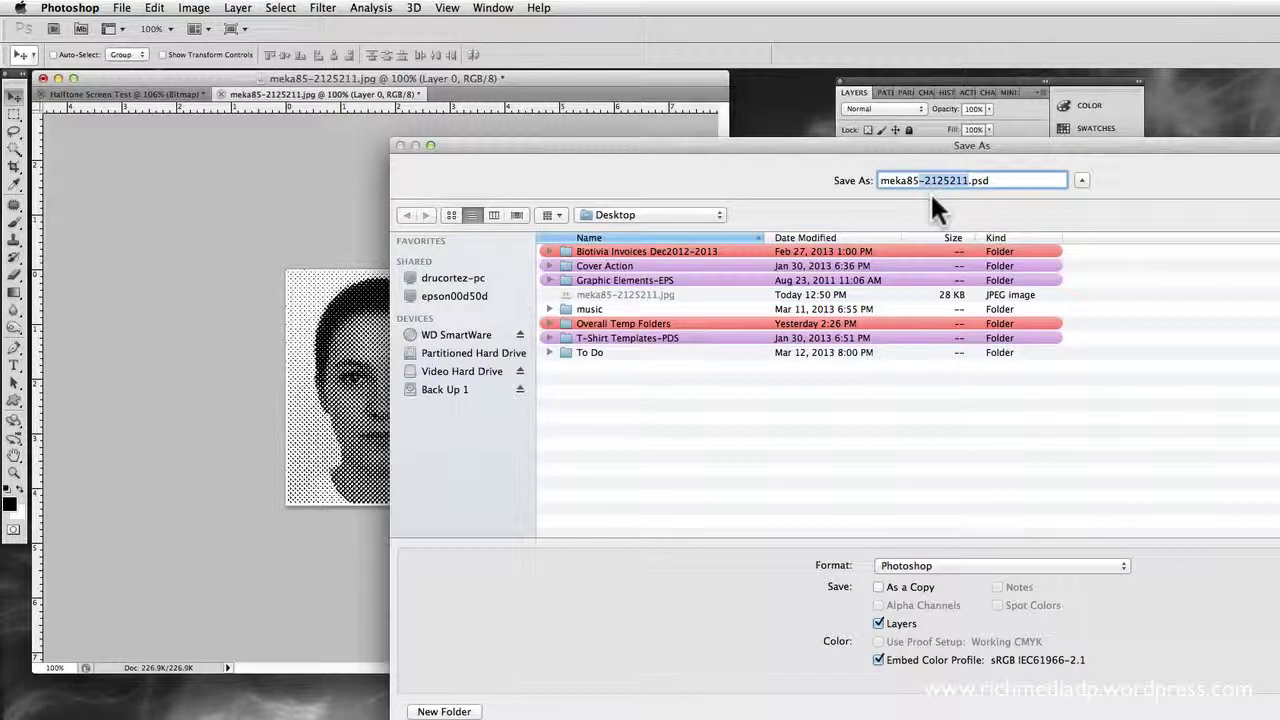
pyautogui.press('BackSpace')
pyautogui.press('Return')
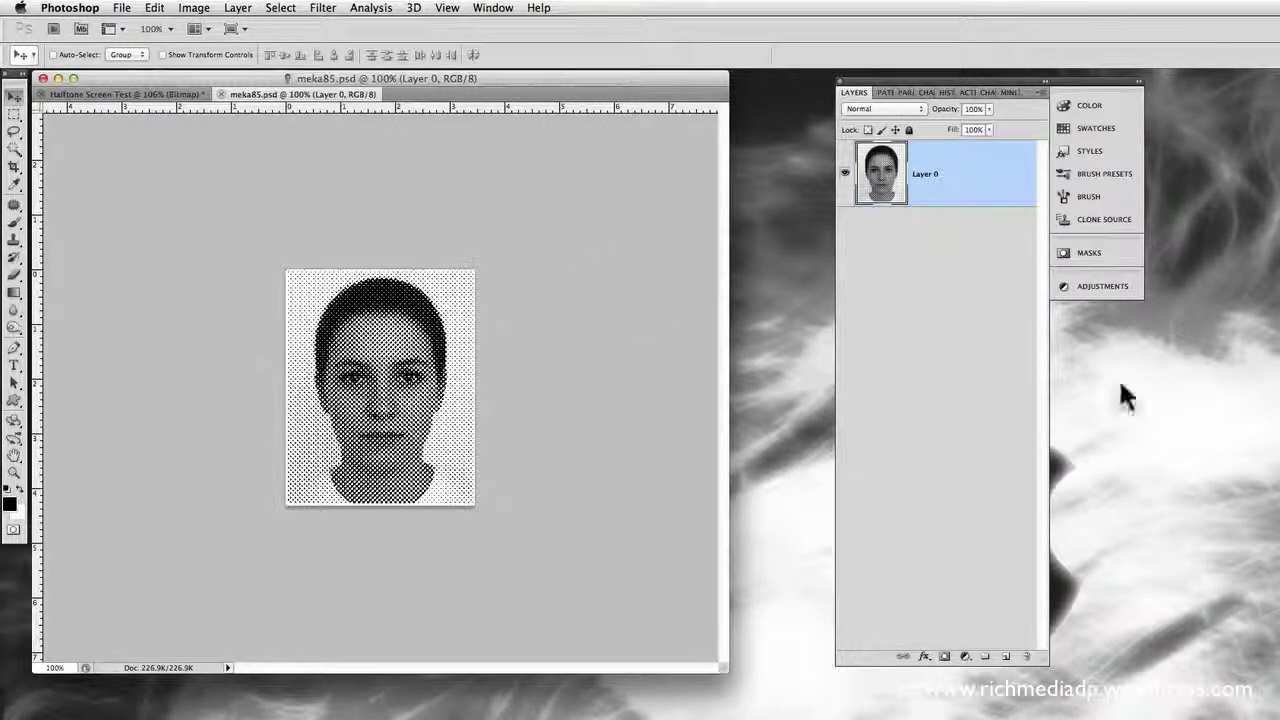
# Open the original meka85-2125211.jpg from the Desktop as a separate document
pyautogui.click(121, 8)
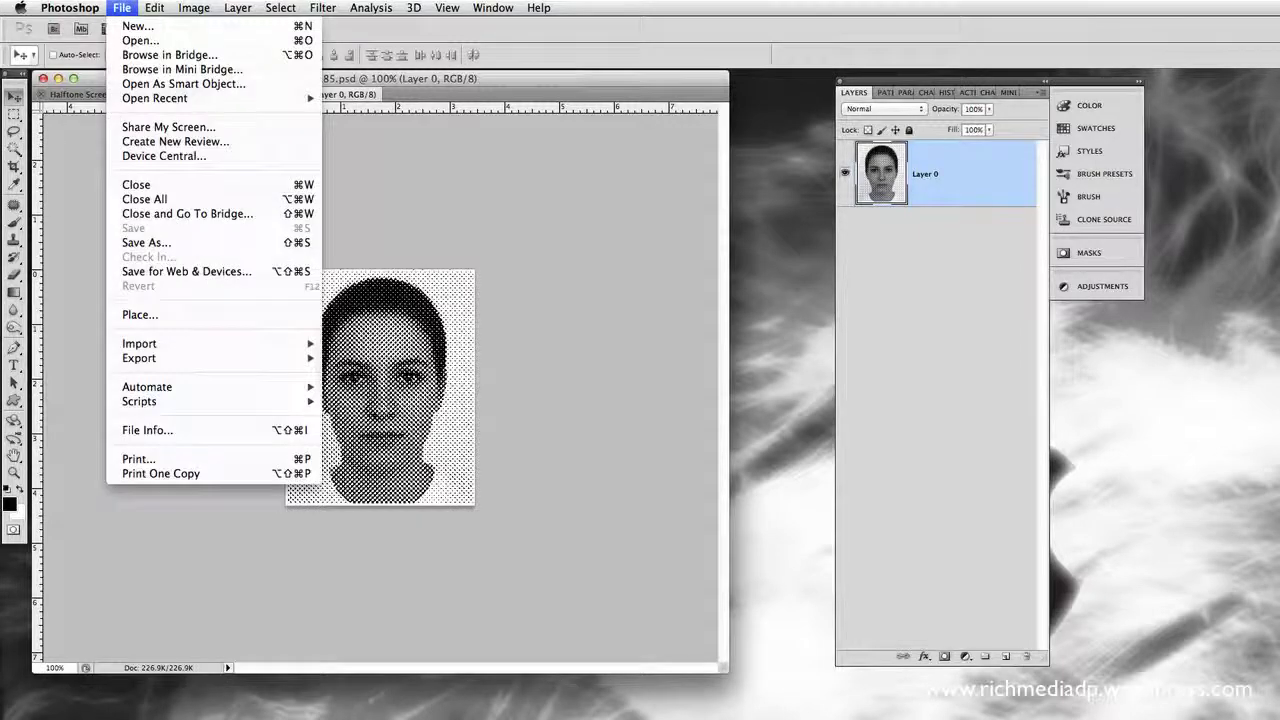
pyautogui.click(134, 40)
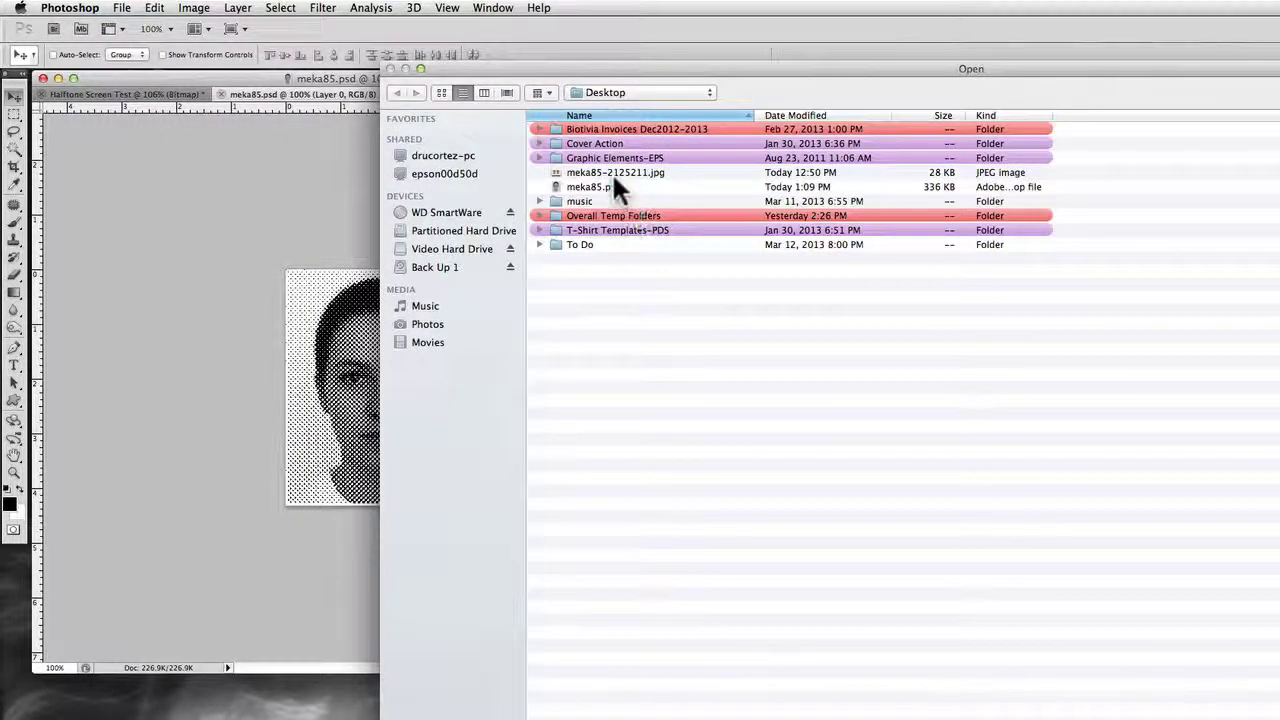
pyautogui.click(613, 172)
pyautogui.press('Return')
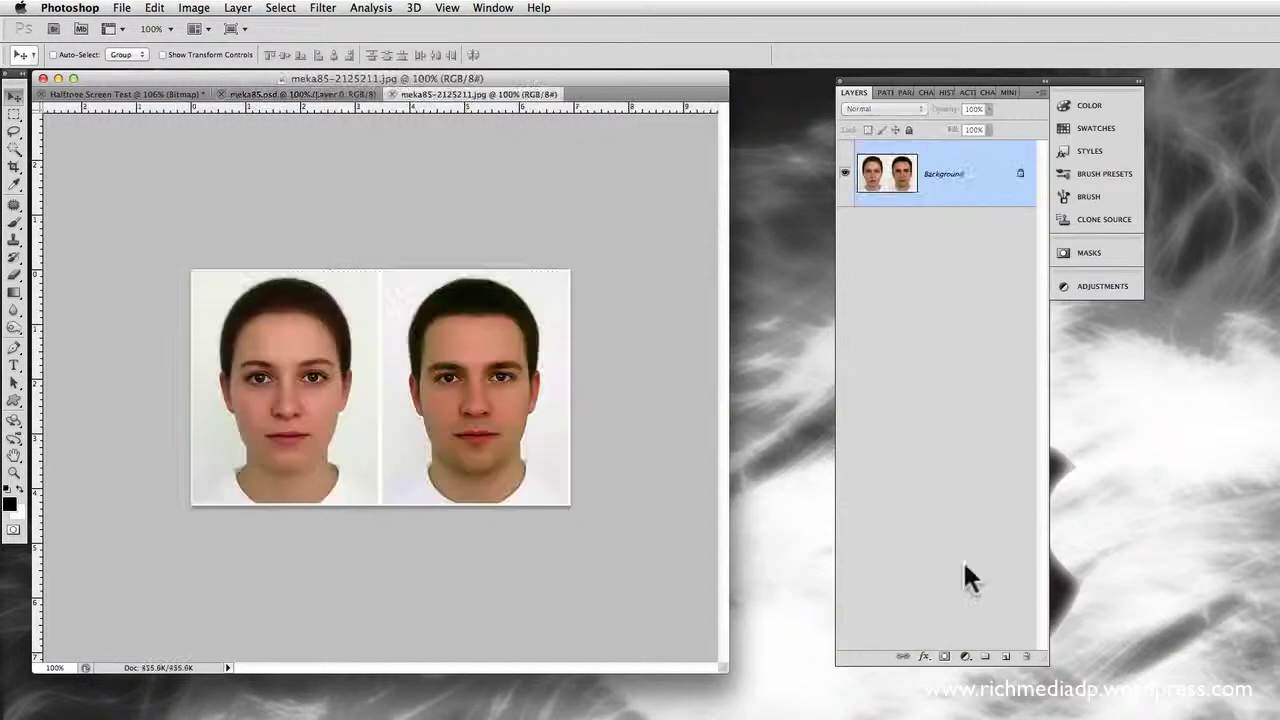
# Crop meka85-2125211.jpg to the woman's portrait, cutting away the man's half of the photo
pyautogui.click(14, 166)
pyautogui.moveTo(191, 270); pyautogui.dragTo(379, 510)
pyautogui.click(14, 95)
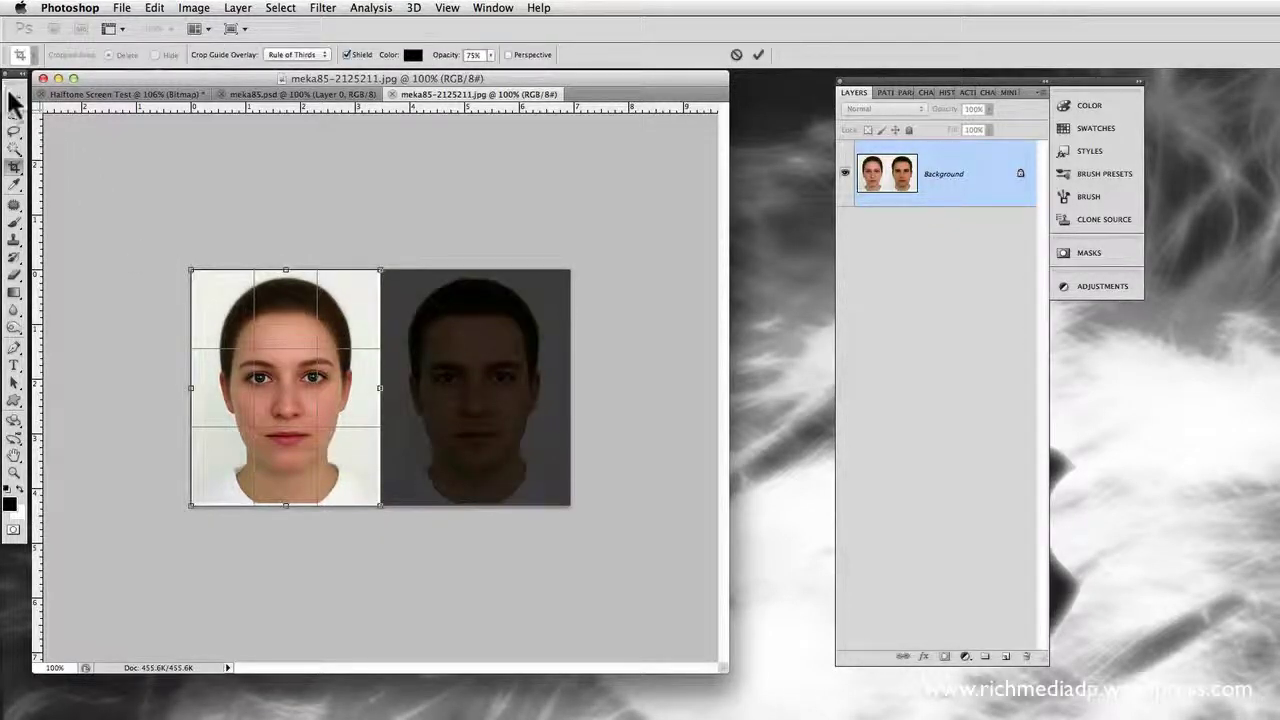
pyautogui.click(1090, 352)
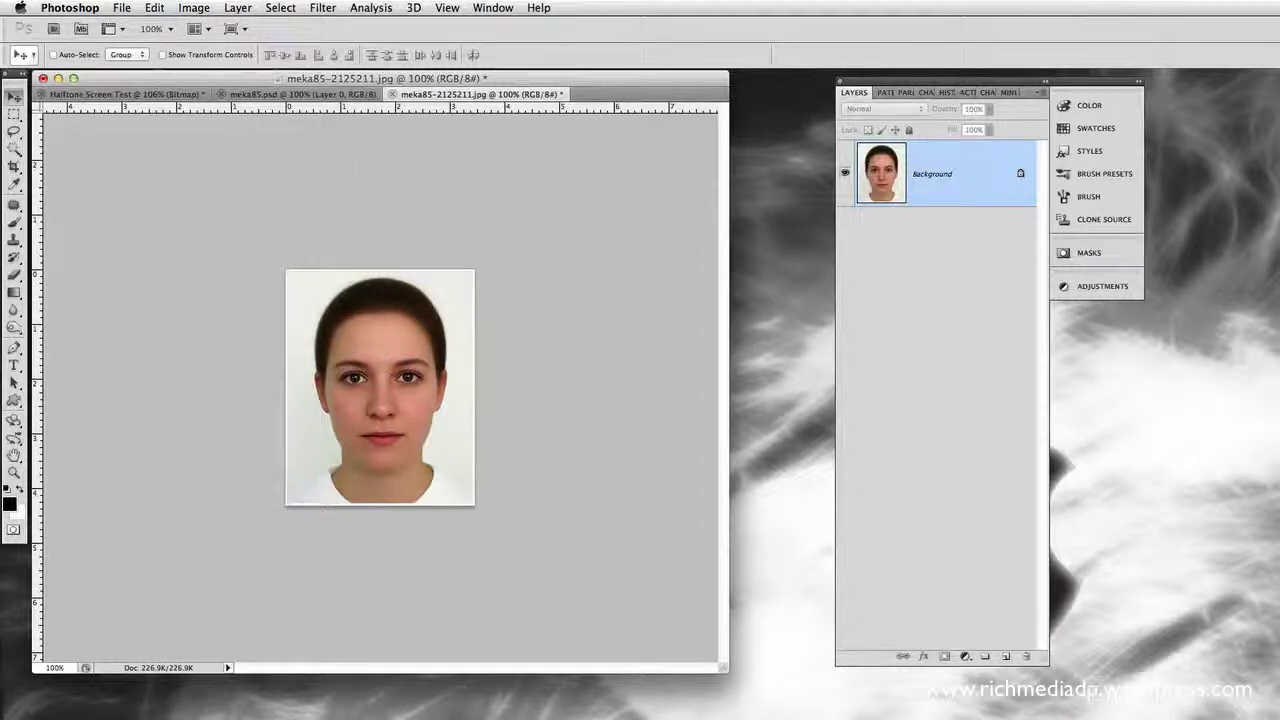
# Select the whole cropped colour portrait and copy it
pyautogui.click(292, 10)
pyautogui.click(292, 23)
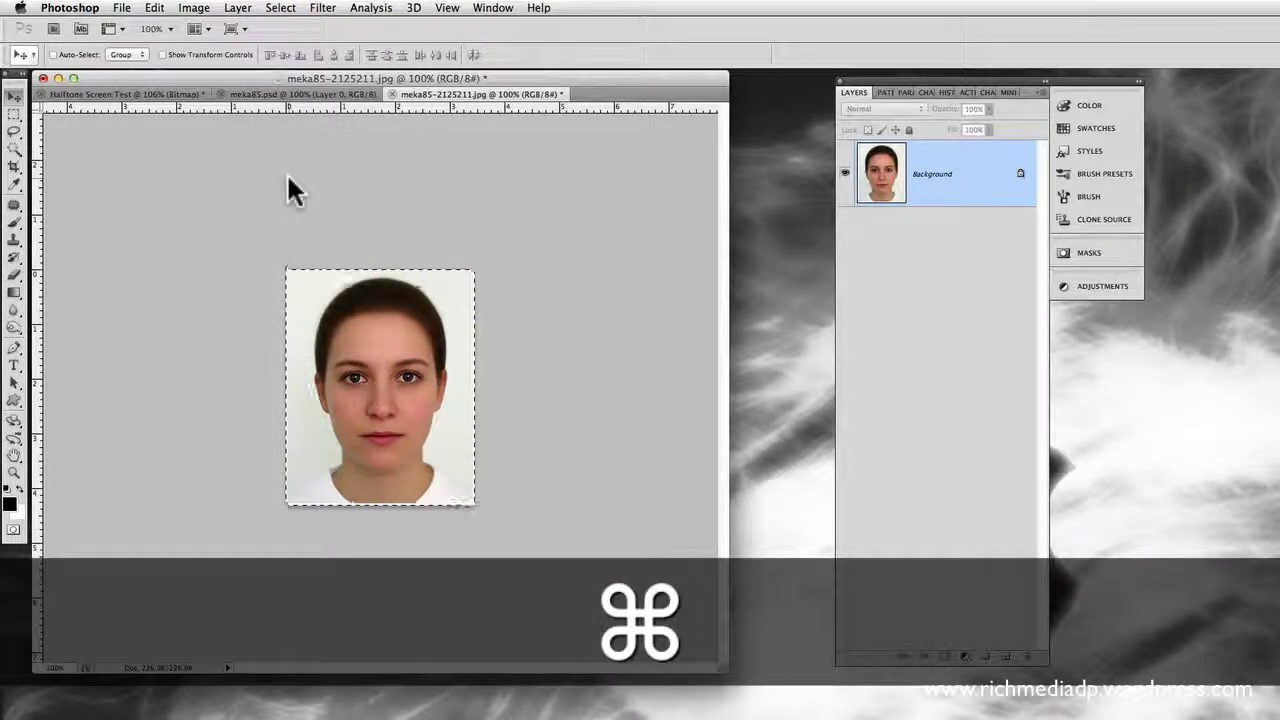
pyautogui.press('super+c')
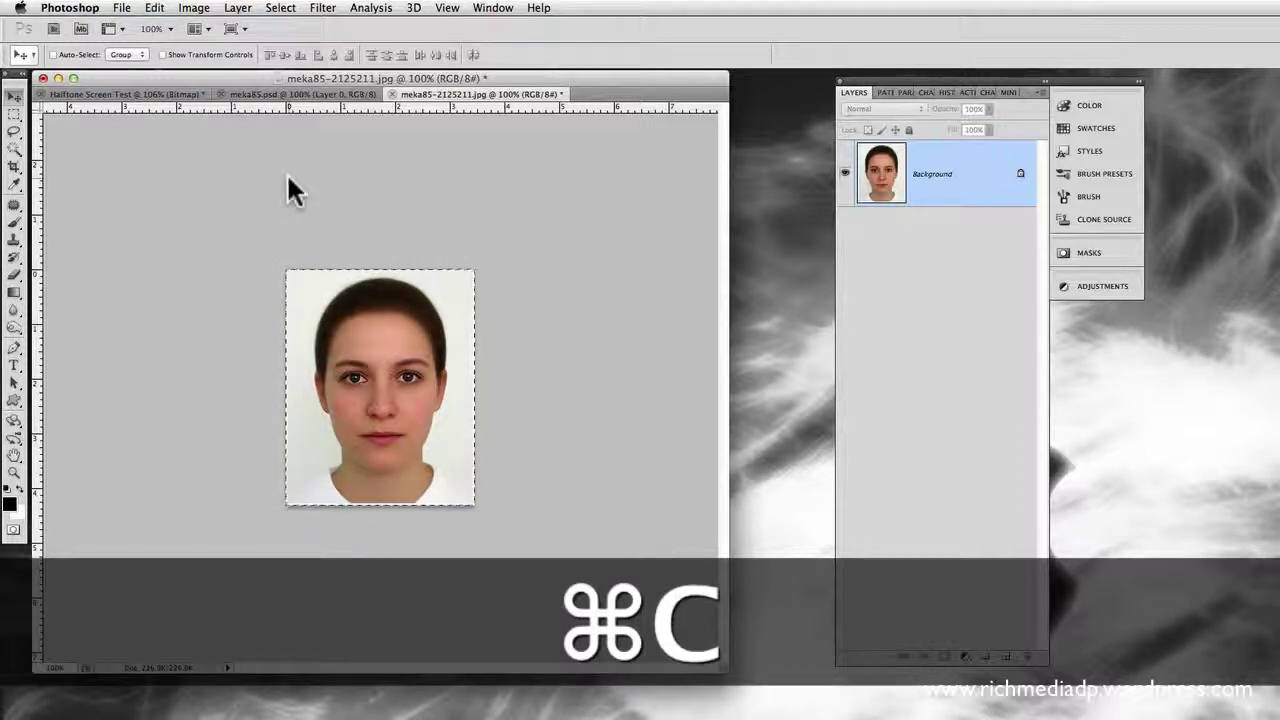
# Paste the colour portrait into meka85.psd as a new layer and move it below the halftone Layer 0
pyautogui.click(299, 88)
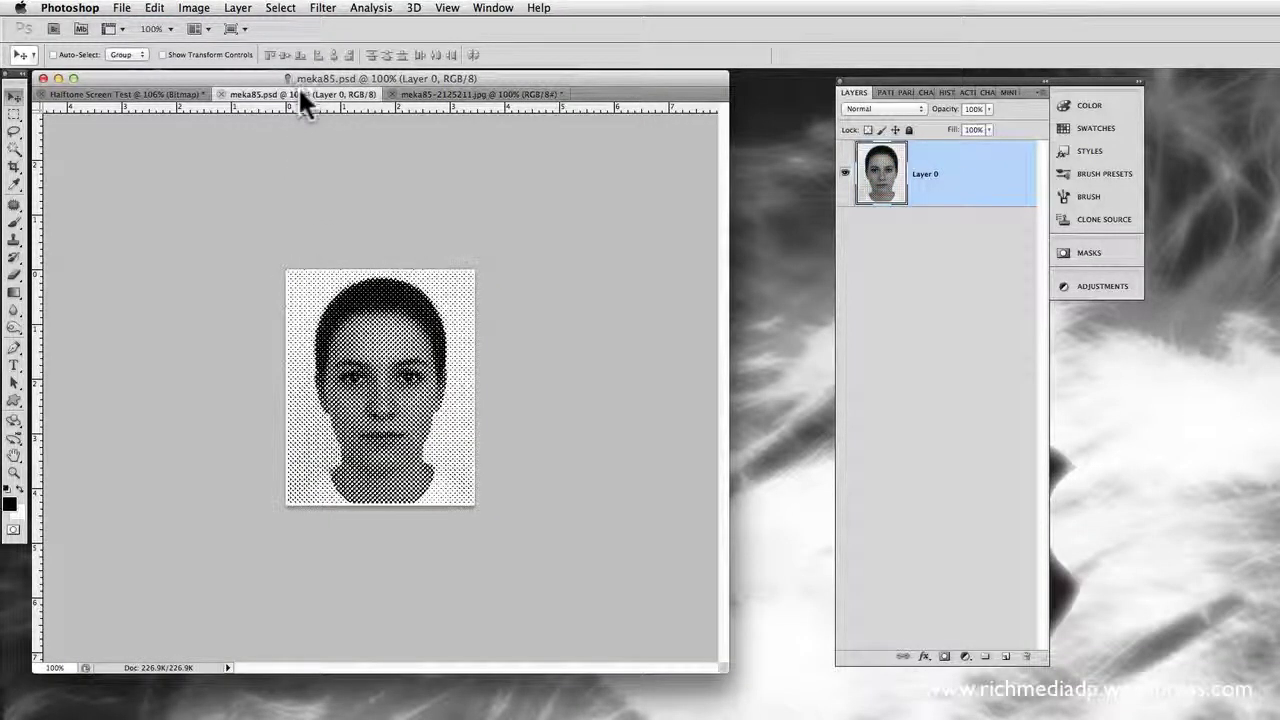
pyautogui.click(1042, 90)
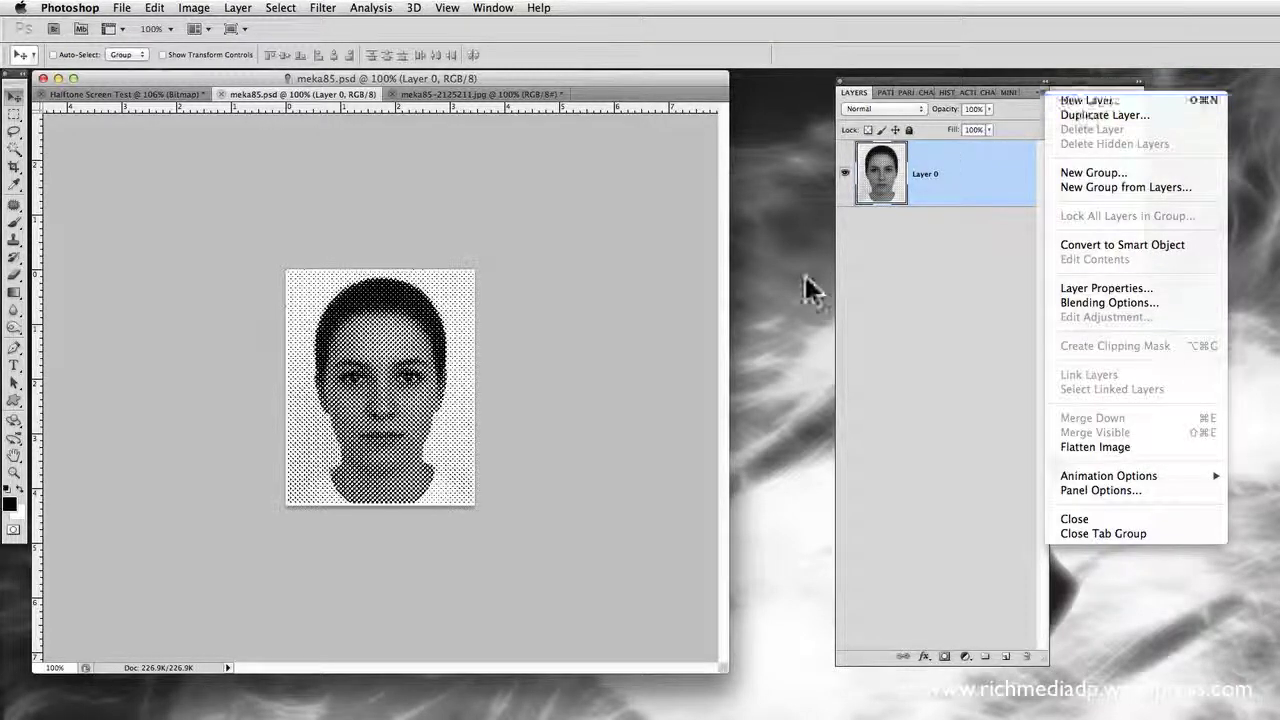
pyautogui.click(920, 293)
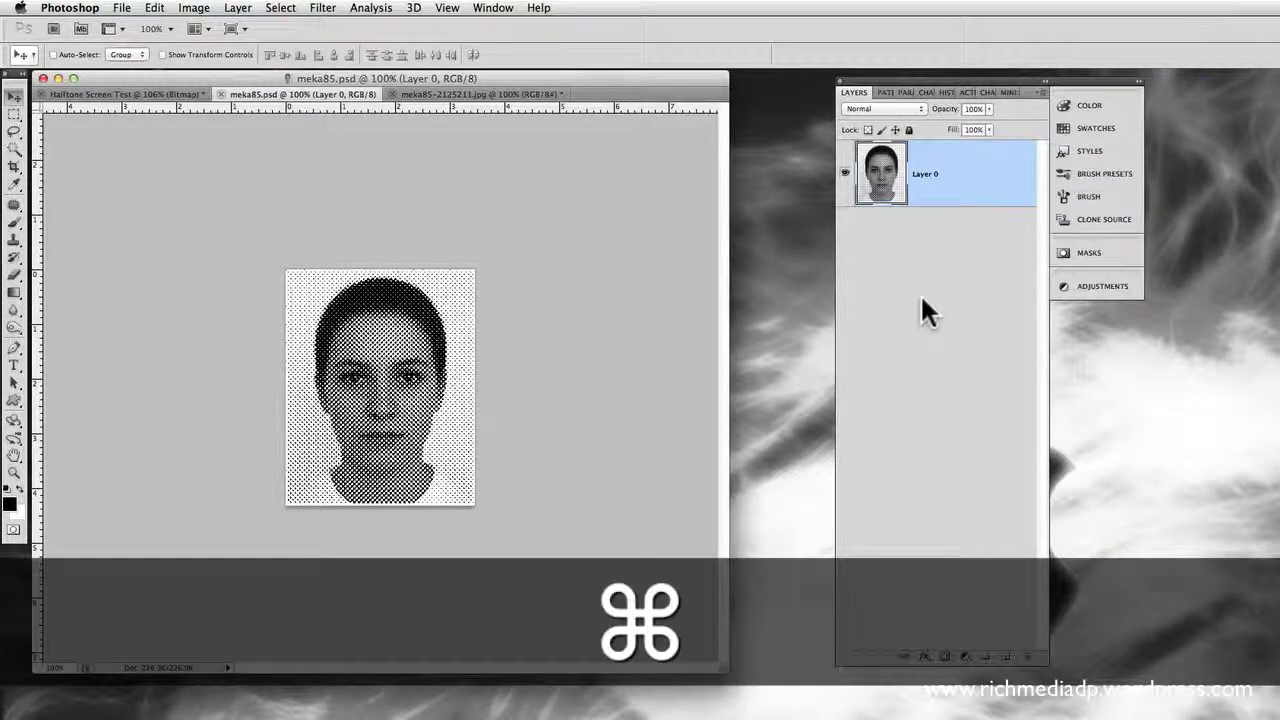
pyautogui.press('cmd+v')
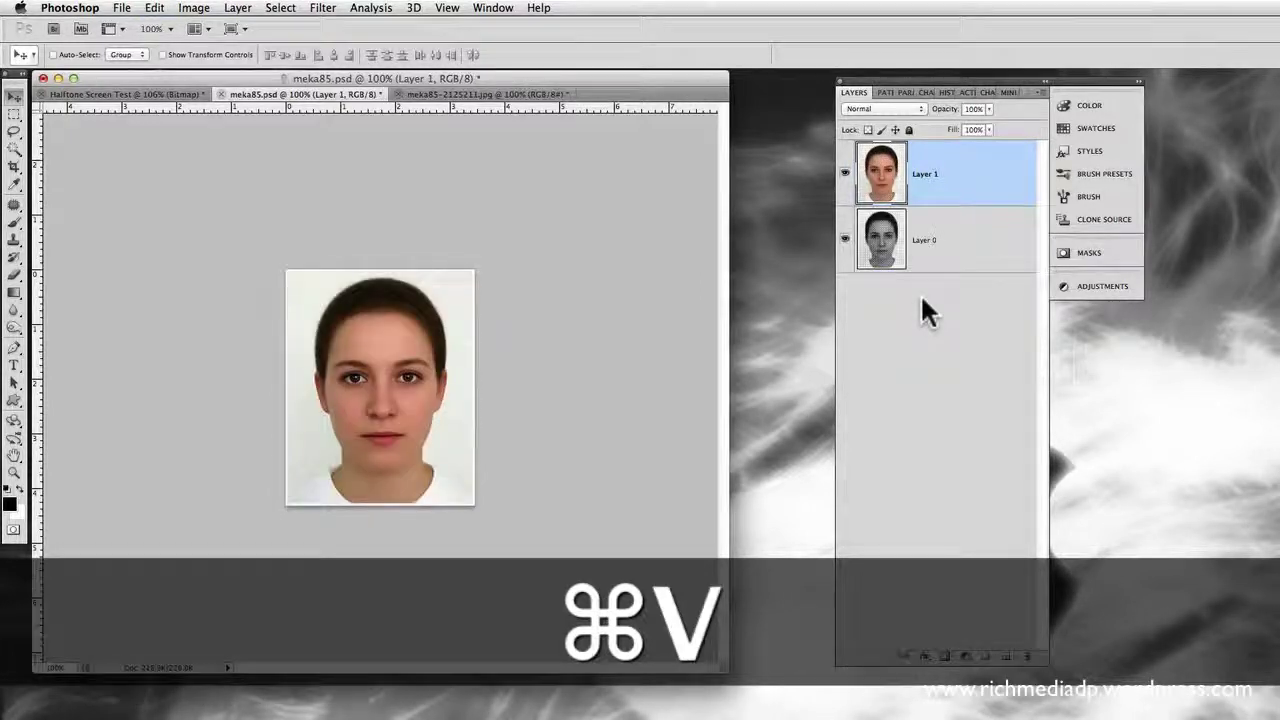
pyautogui.moveTo(975, 213); pyautogui.dragTo(960, 320)
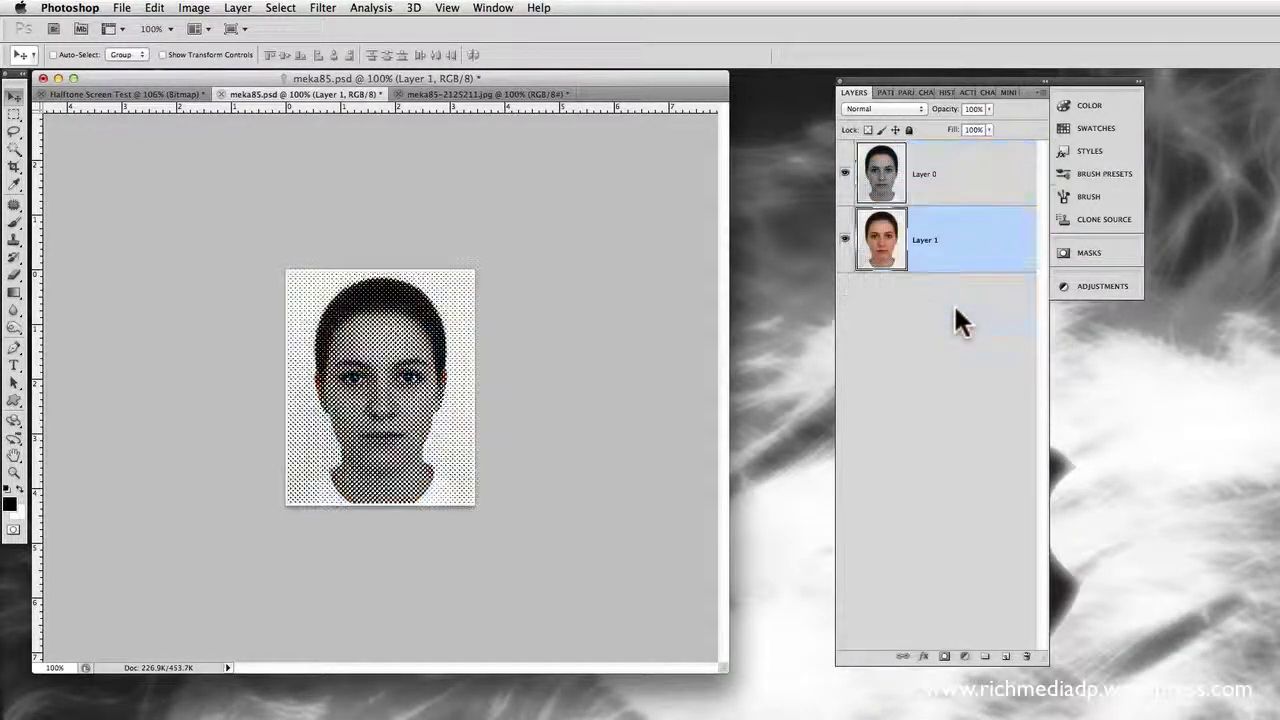
# Try the Multiply blend mode on the colour portrait in Layer 1, beneath the halftone layer
pyautogui.click(927, 185)
pyautogui.click(893, 108)
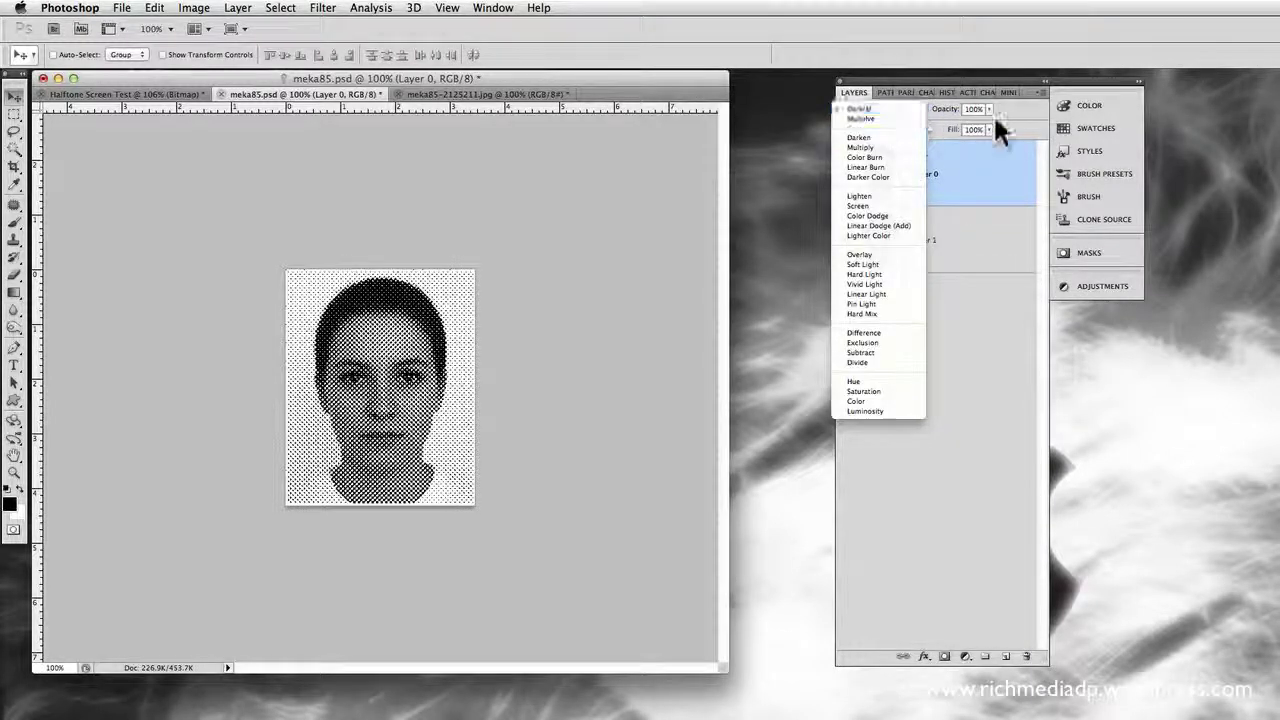
pyautogui.click(978, 173)
pyautogui.click(957, 232)
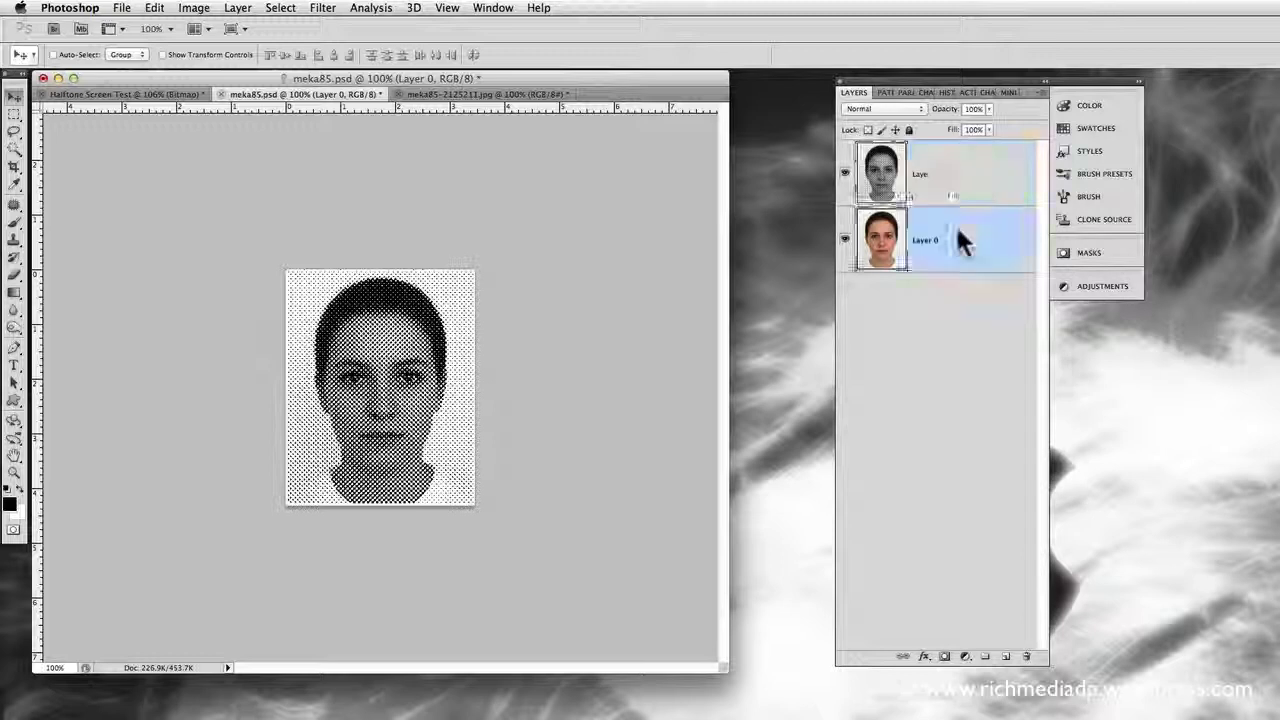
pyautogui.click(903, 110)
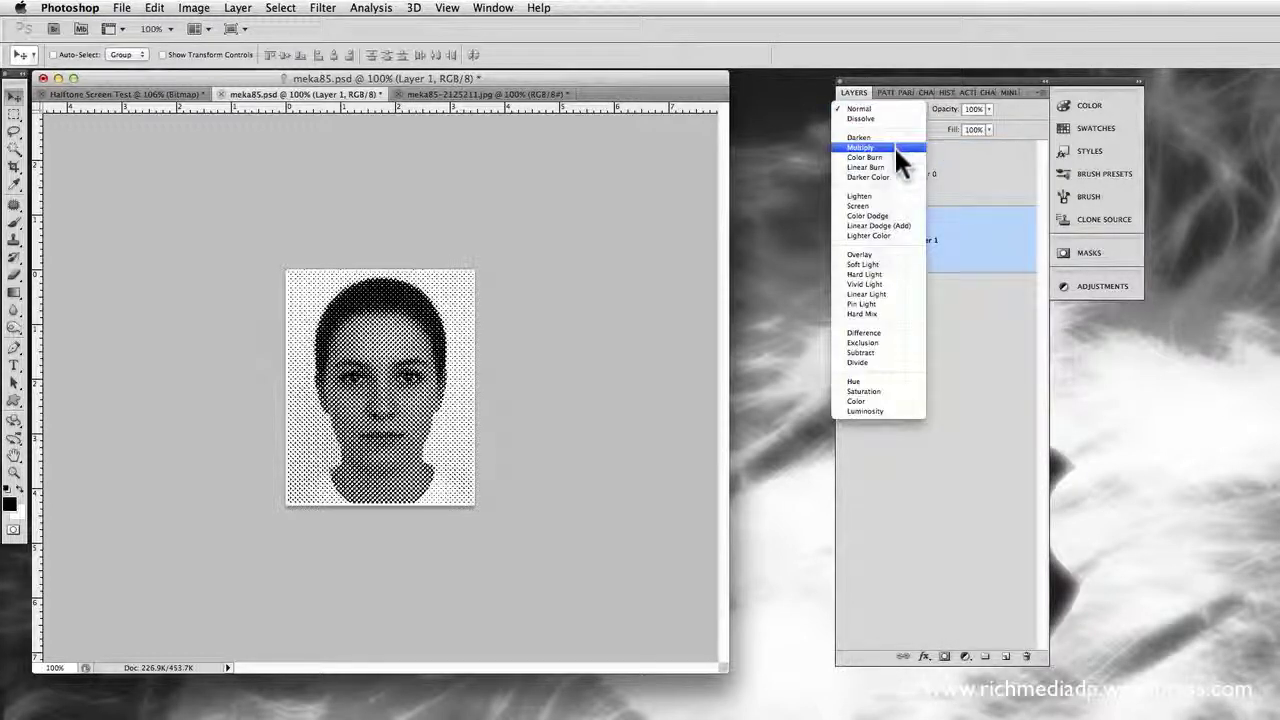
pyautogui.click(893, 146)
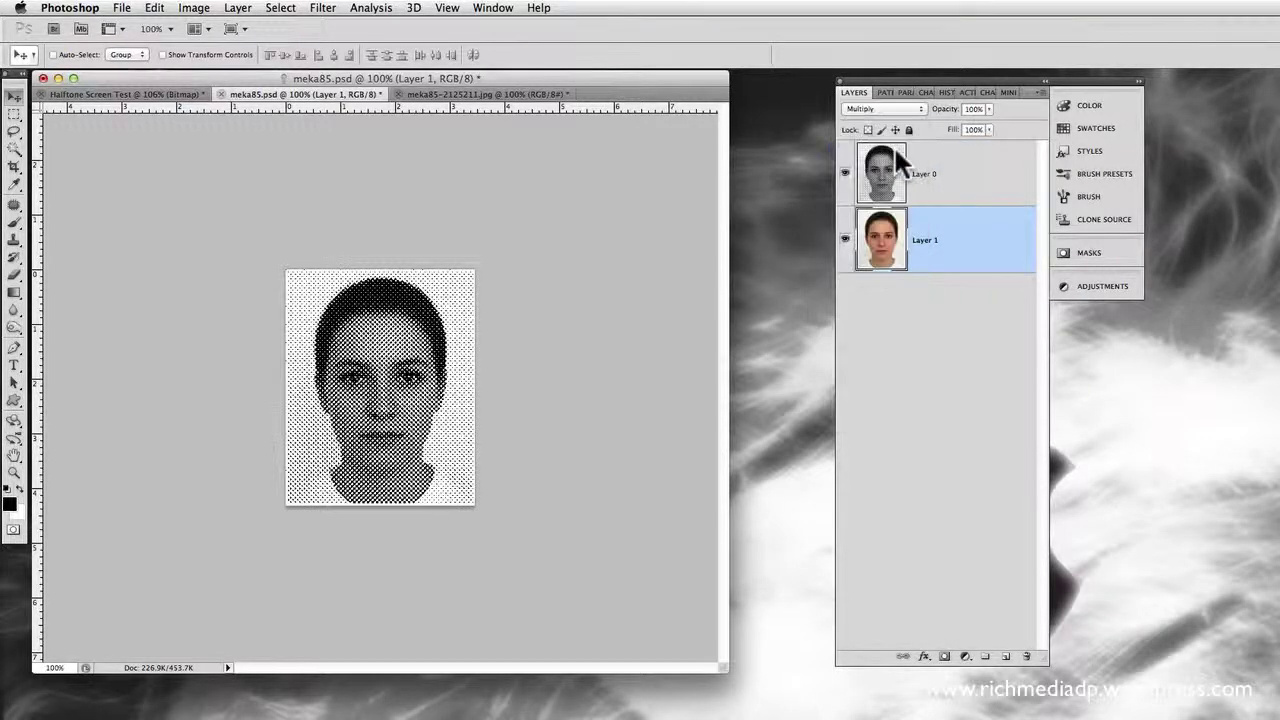
# Return the blend mode of the colour portrait in Layer 1 to Normal
pyautogui.click(951, 181)
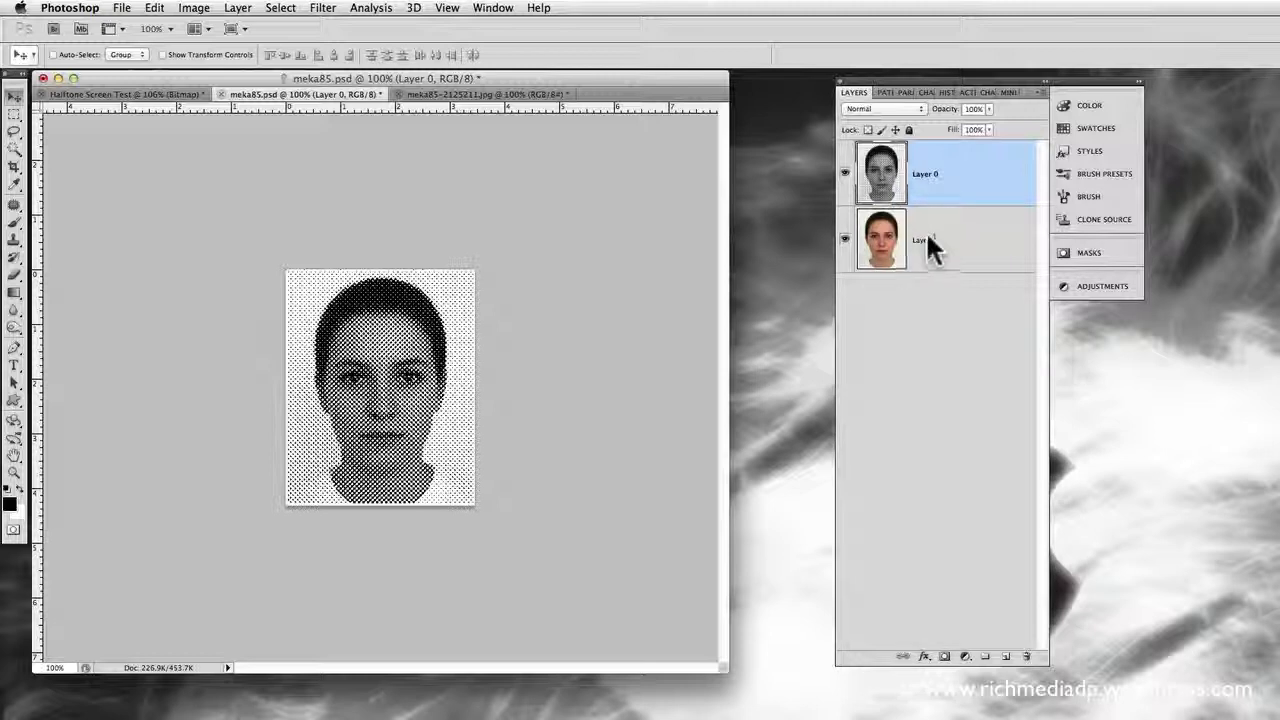
pyautogui.click(935, 214)
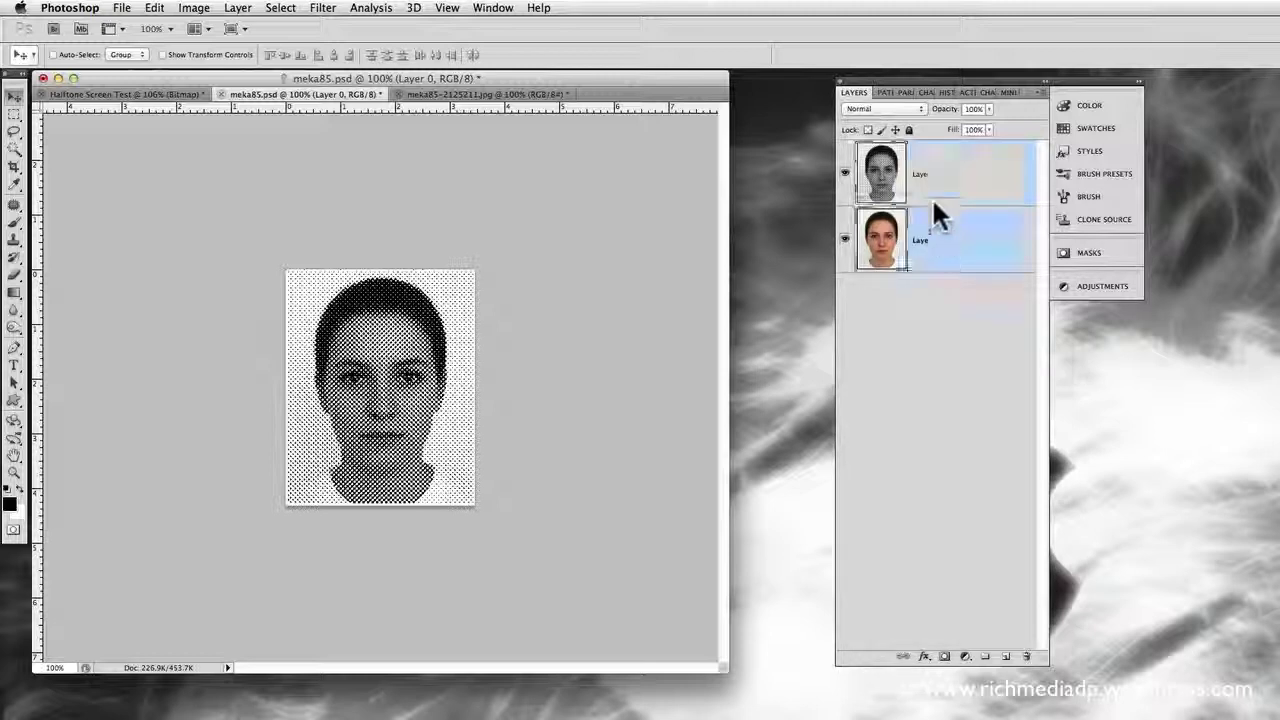
pyautogui.click(908, 108)
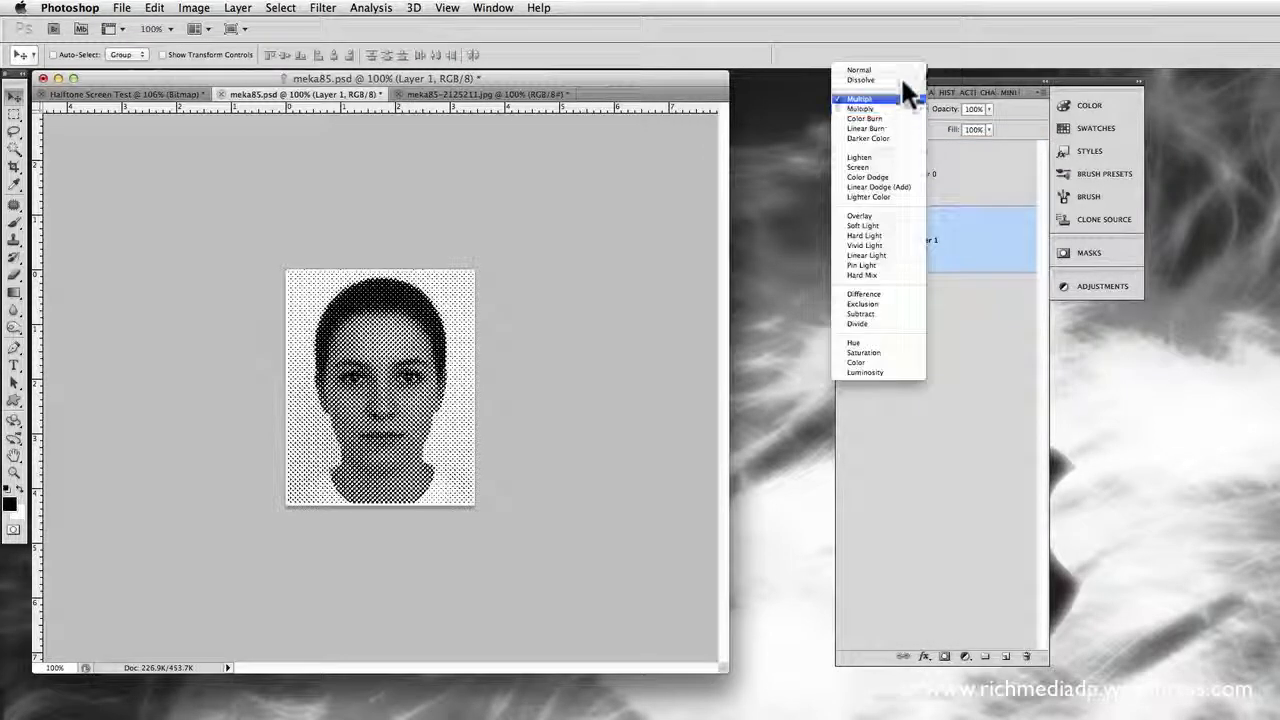
pyautogui.click(905, 70)
# Set the blend mode of the halftone Layer 0 to Multiply over the colour portrait
pyautogui.click(941, 166)
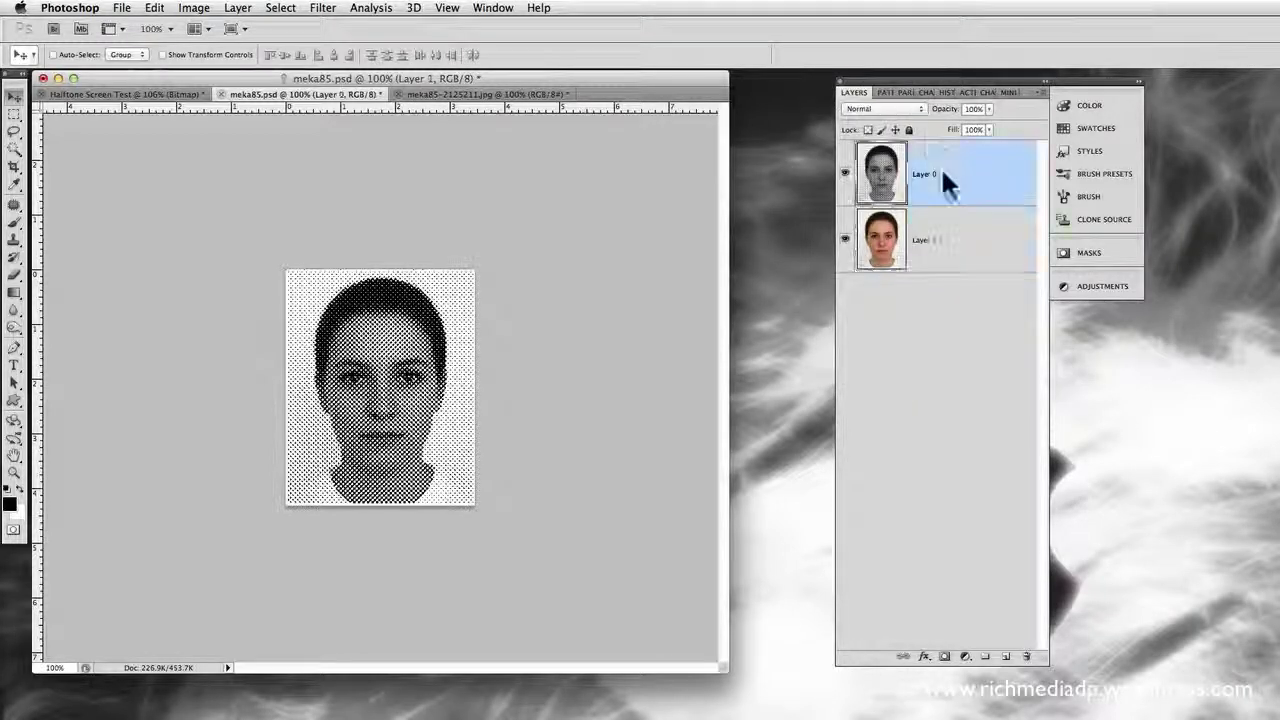
pyautogui.click(893, 108)
pyautogui.click(887, 142)
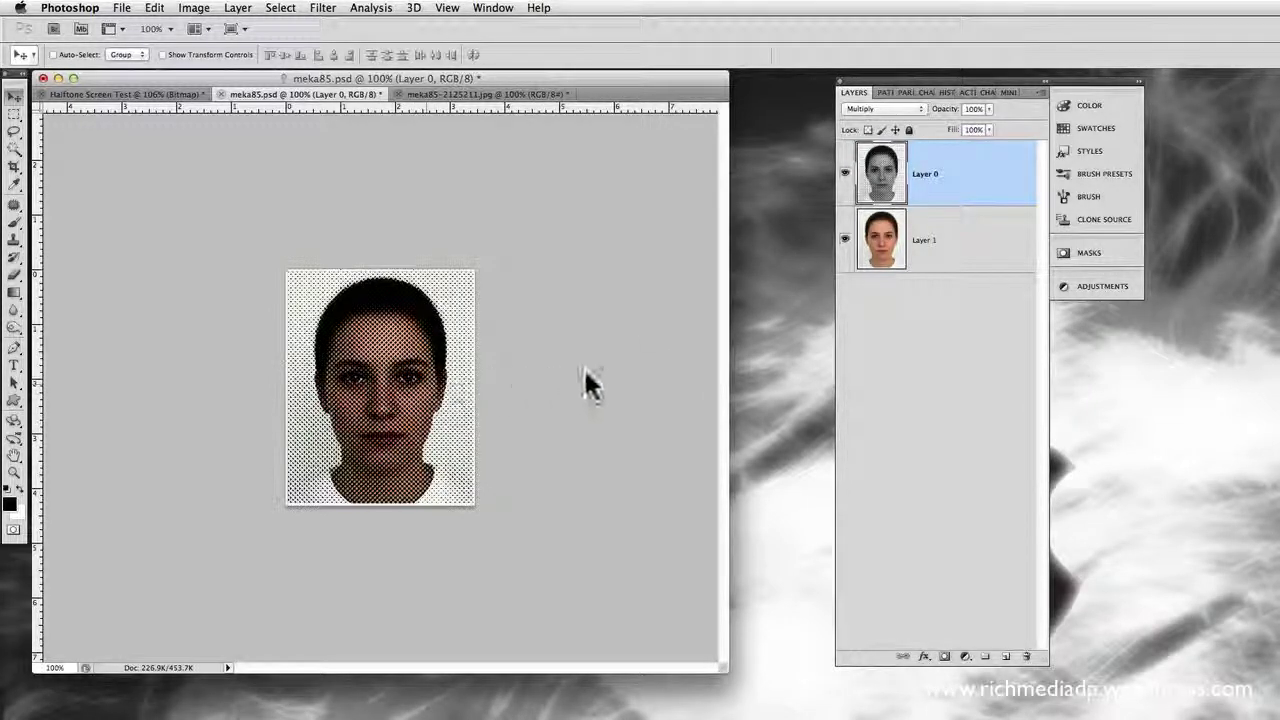
# Lower the opacity of the colour portrait in Layer 1 to about 53%
pyautogui.click(1000, 250)
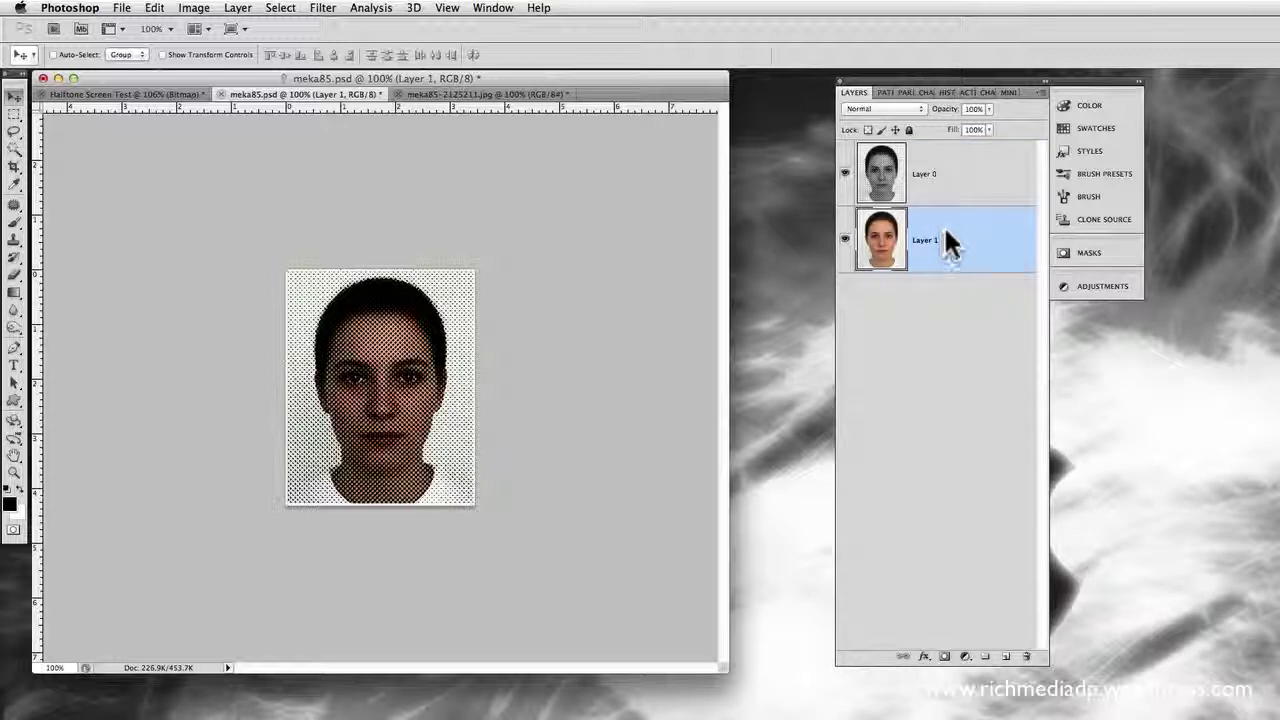
pyautogui.moveTo(988, 110); pyautogui.dragTo(955, 124)
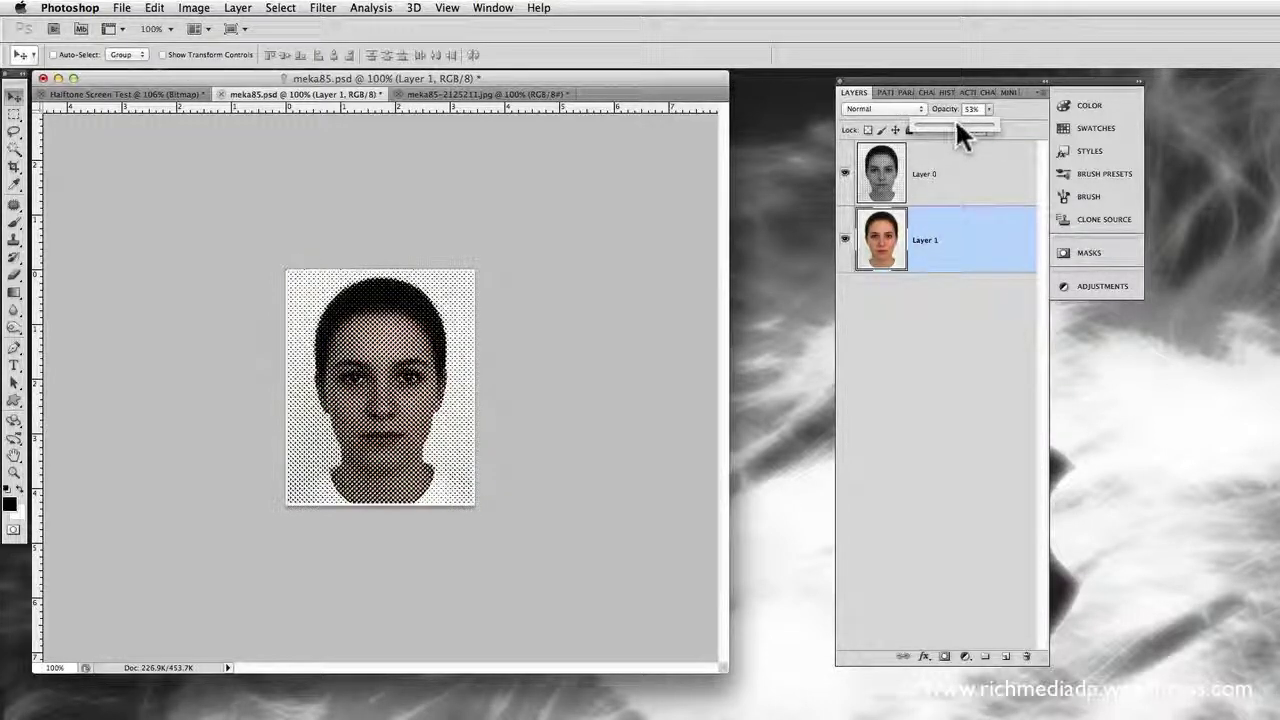